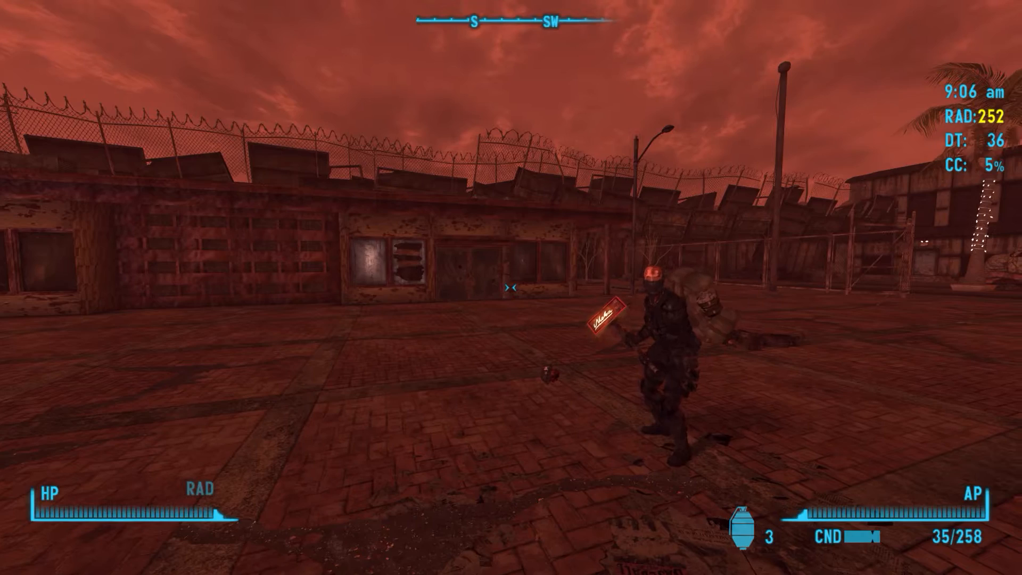
key(r)
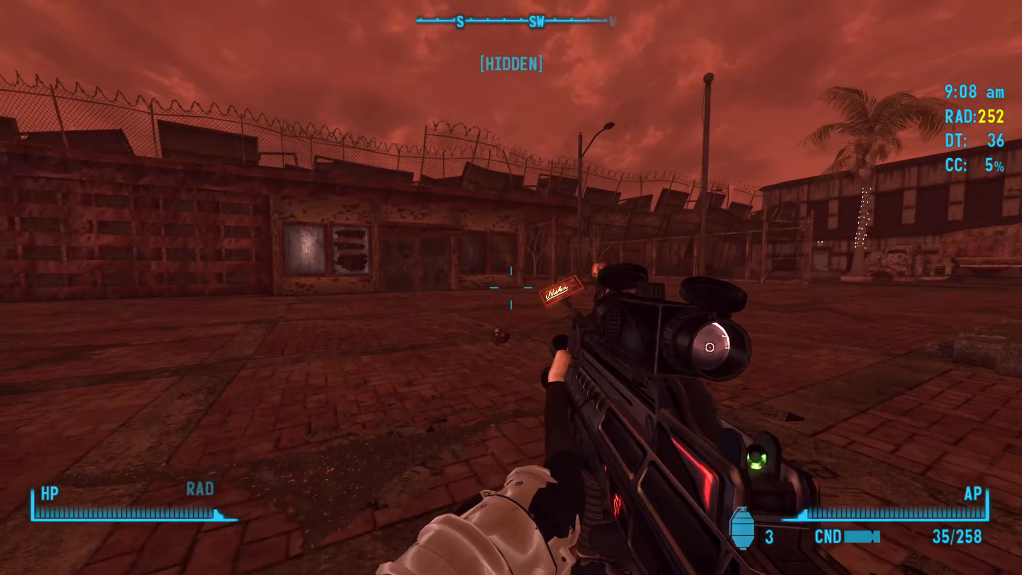
right_click(511, 288)
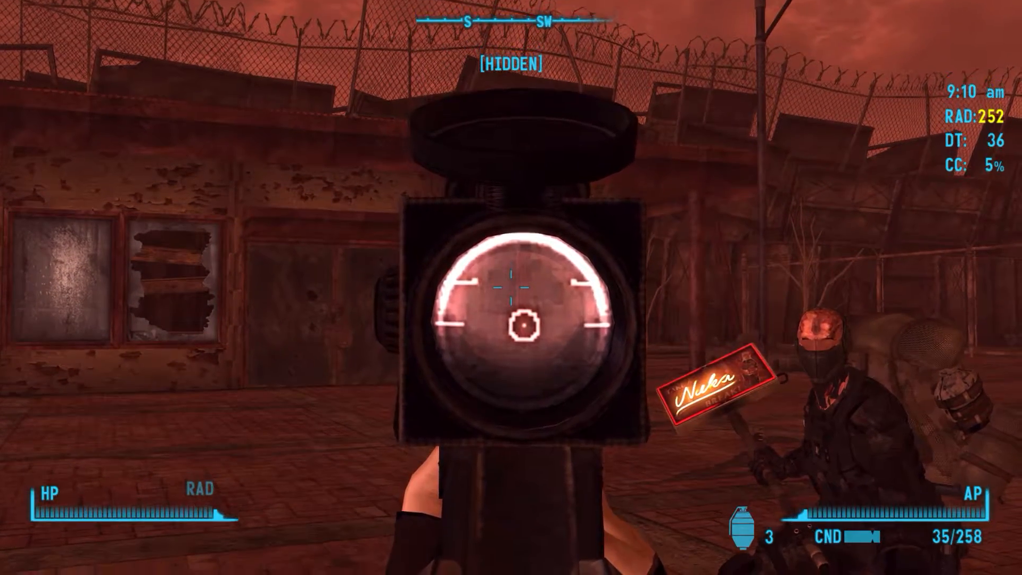
right_click(512, 288)
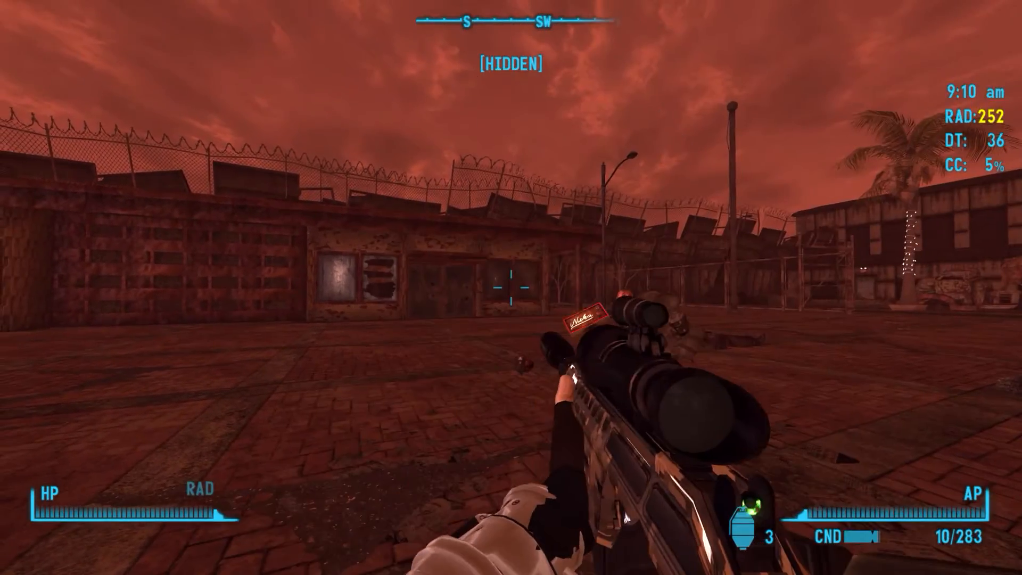
right_click(511, 287)
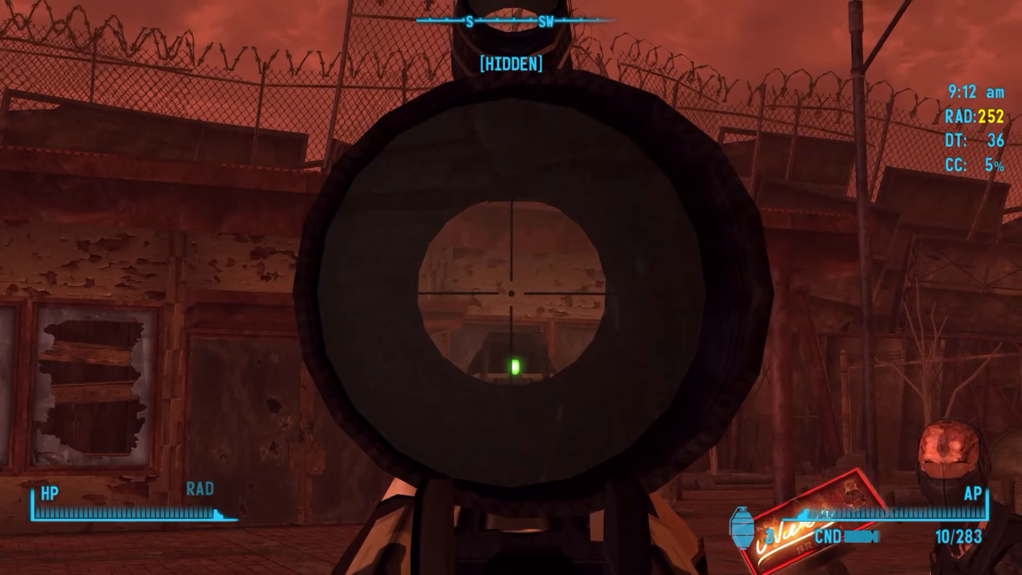
click(512, 287)
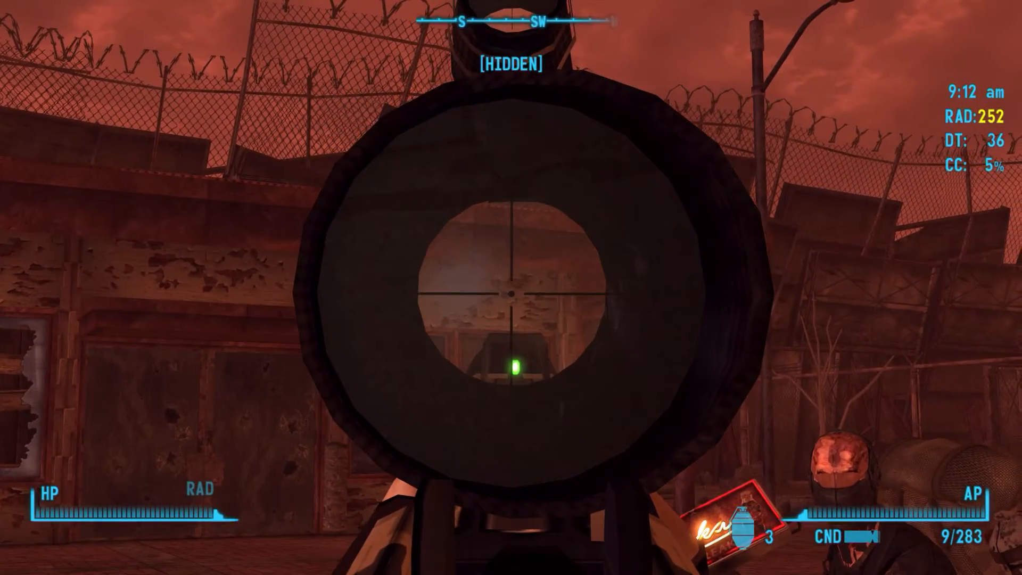
click(511, 287)
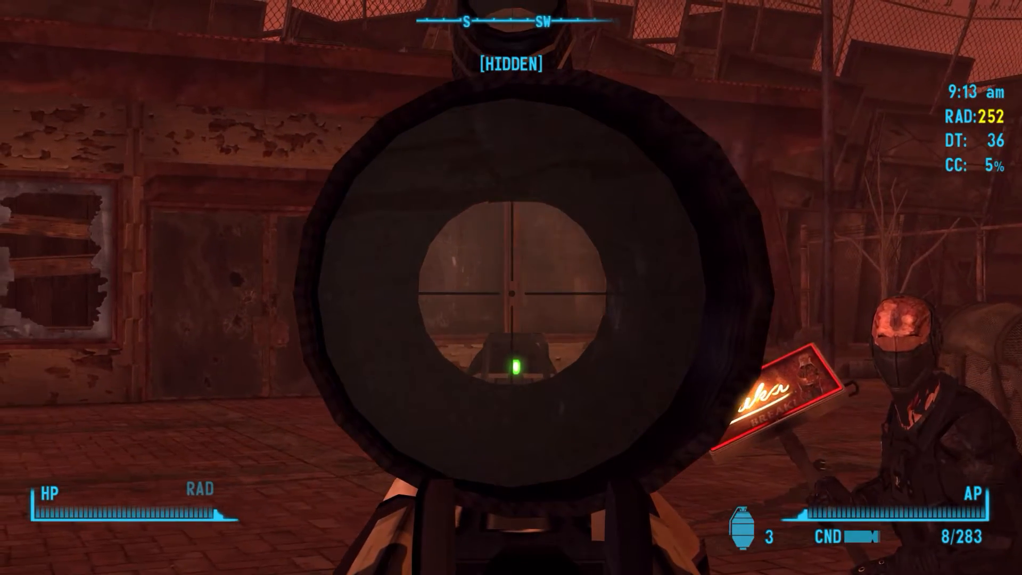
click(511, 287)
right_click(511, 288)
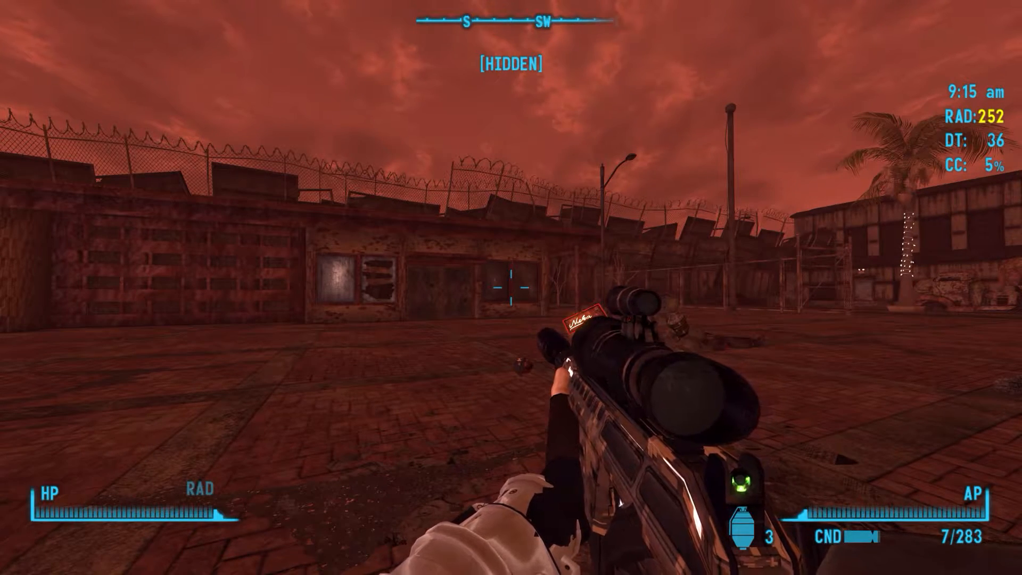
right_click(511, 288)
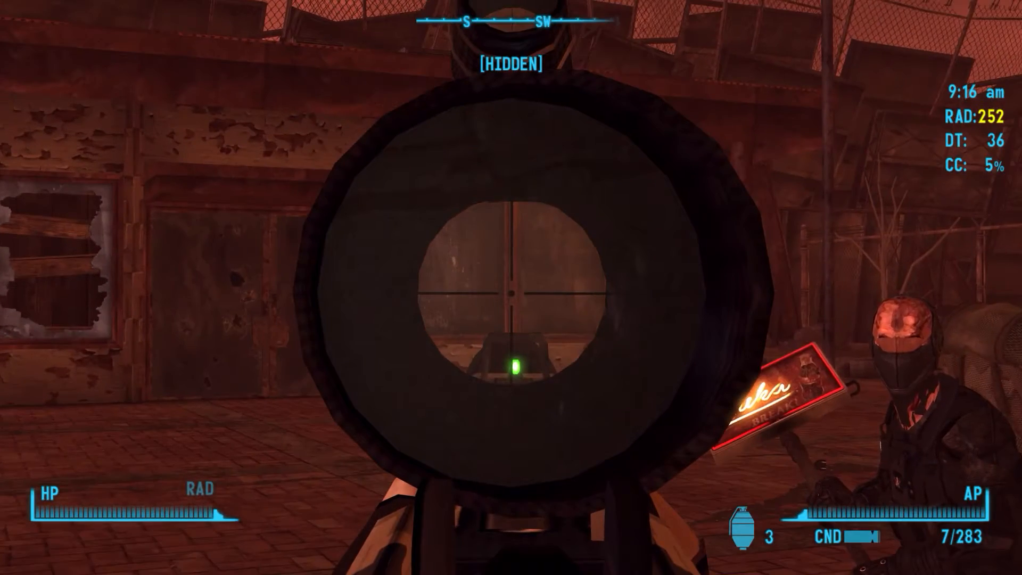
right_click(511, 288)
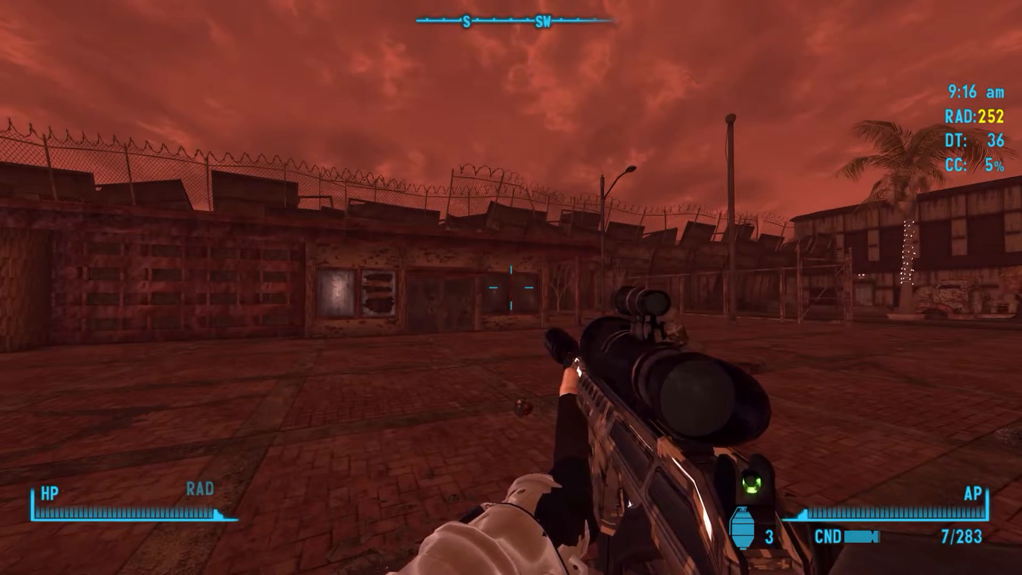
right_click(511, 287)
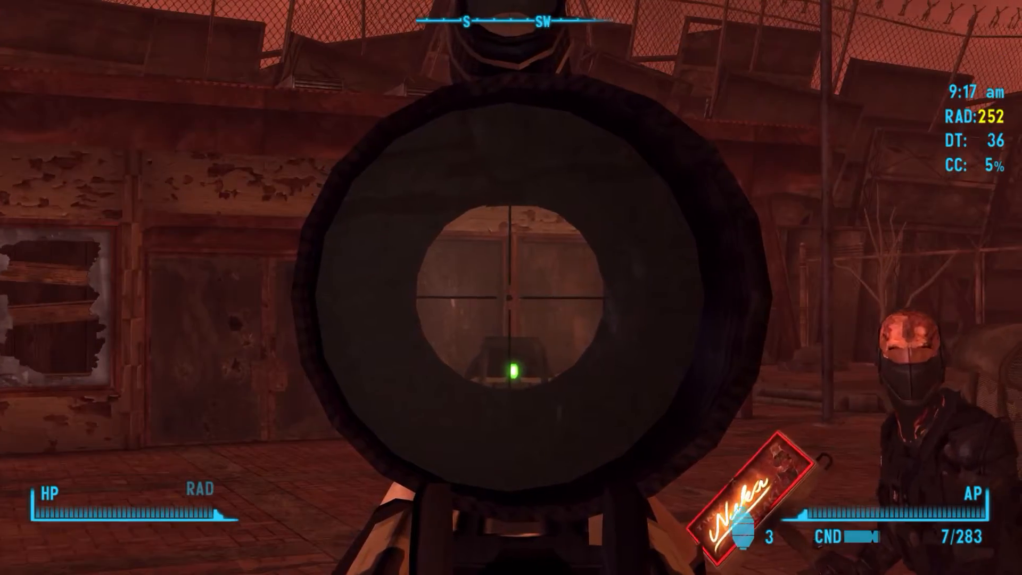
right_click(512, 288)
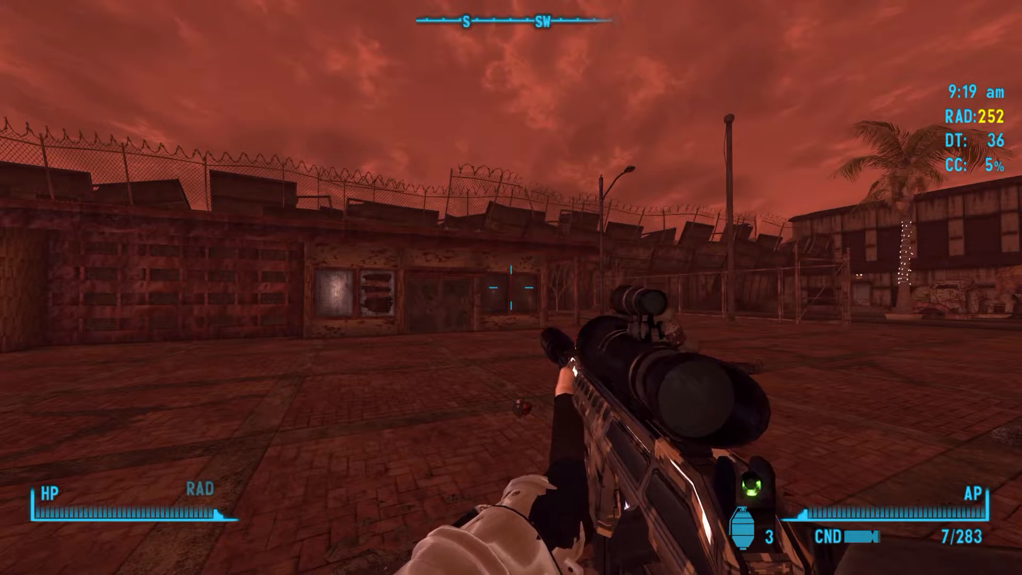
right_click(512, 287)
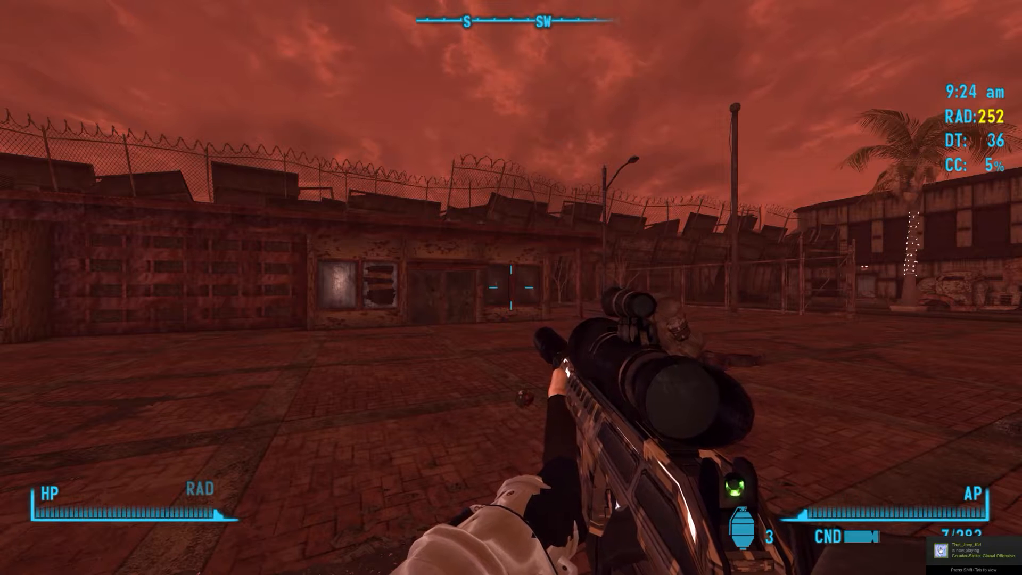
key(shift+Tab)
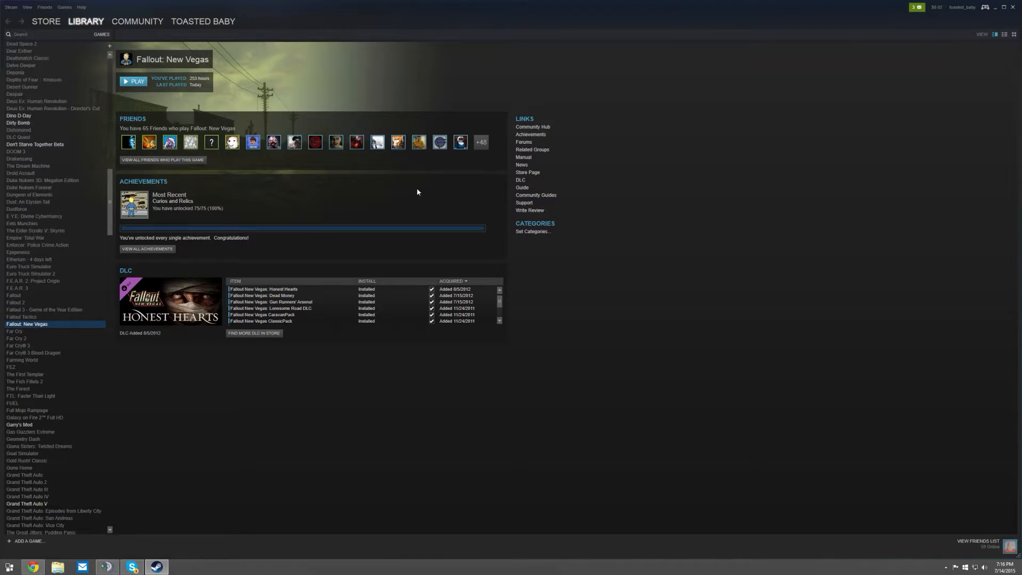
Browse the local files of Fallout: New Vegas from the Steam library and launch Geck.exe from the game folder.
right_click(41, 326)
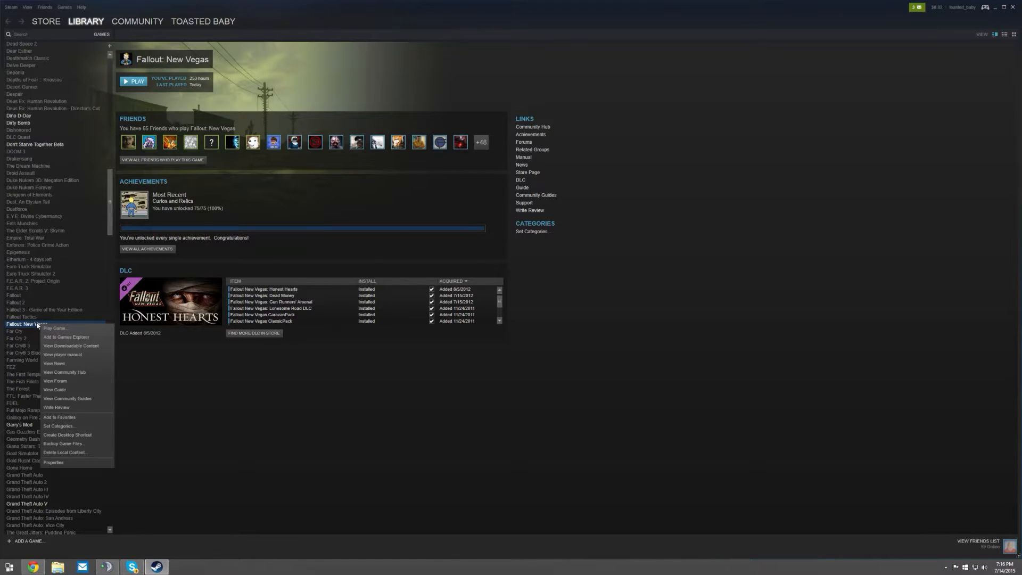
click(53, 463)
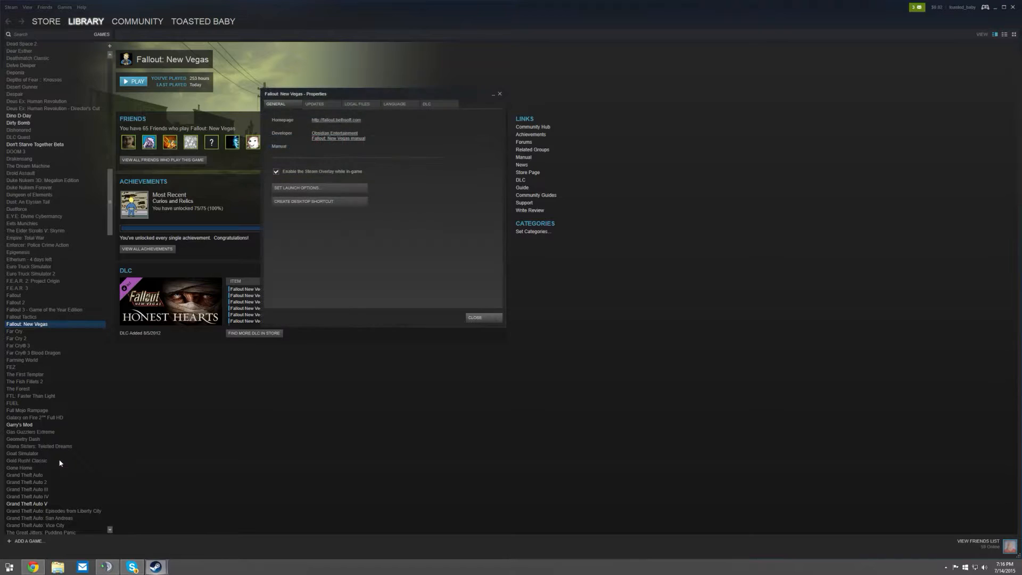
click(357, 104)
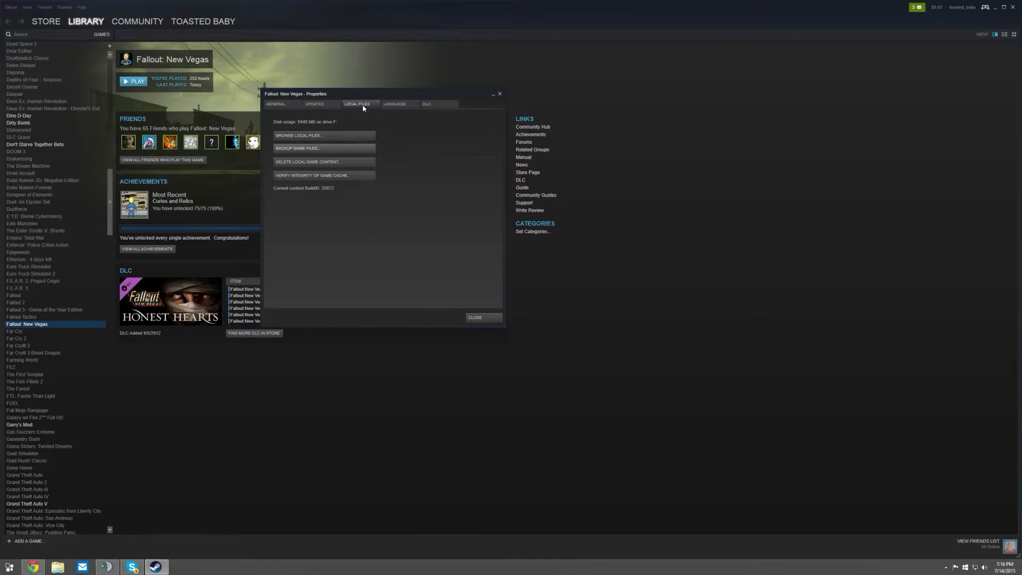
click(310, 137)
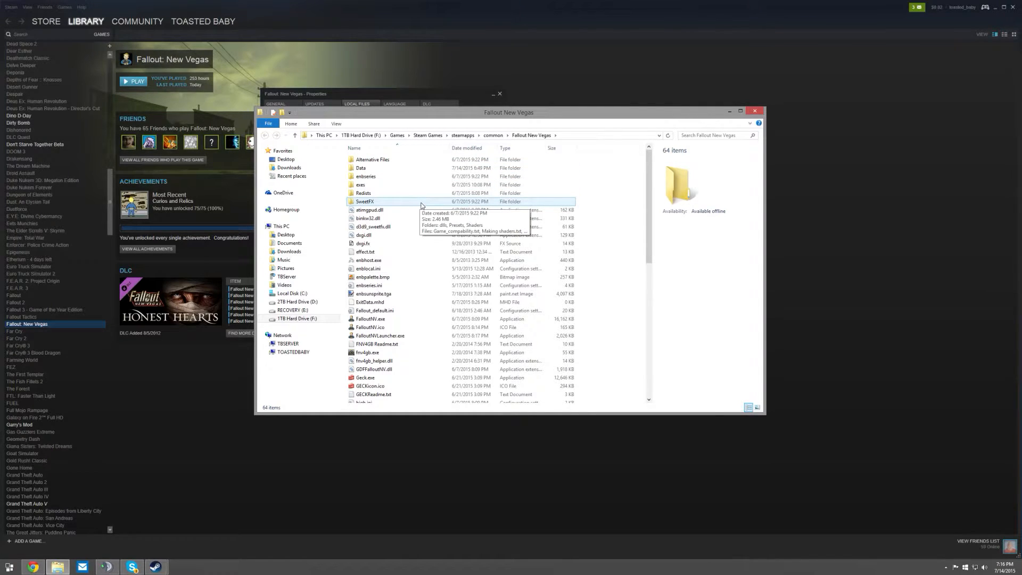
double_click(374, 379)
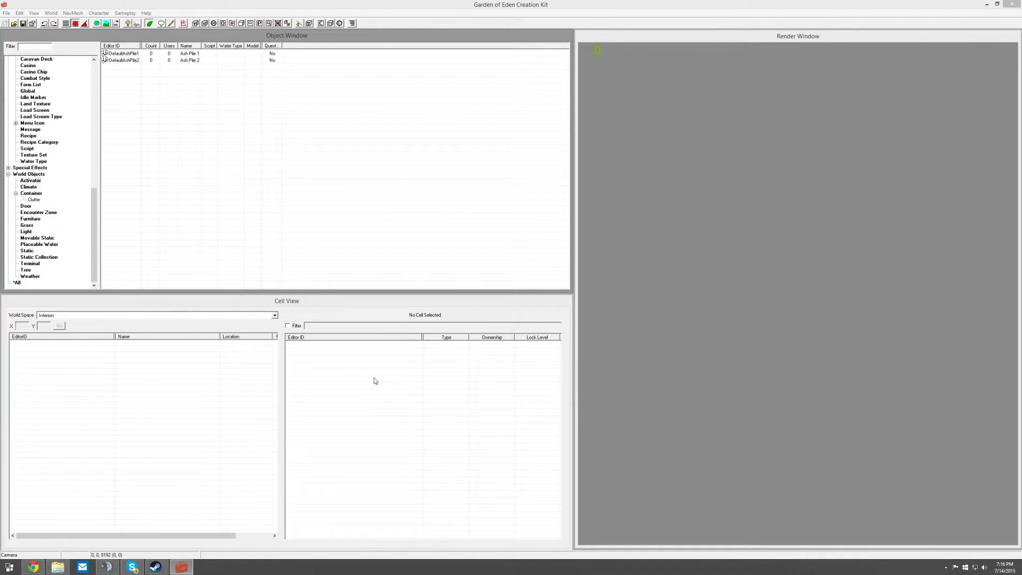
Open the list of loadable data files and look through the master files from FalloutNV.esm to CaravanPack.esm.
click(15, 24)
click(416, 258)
double_click(416, 265)
double_click(414, 272)
double_click(410, 278)
double_click(408, 285)
double_click(408, 292)
double_click(408, 299)
click(407, 306)
double_click(407, 306)
double_click(407, 313)
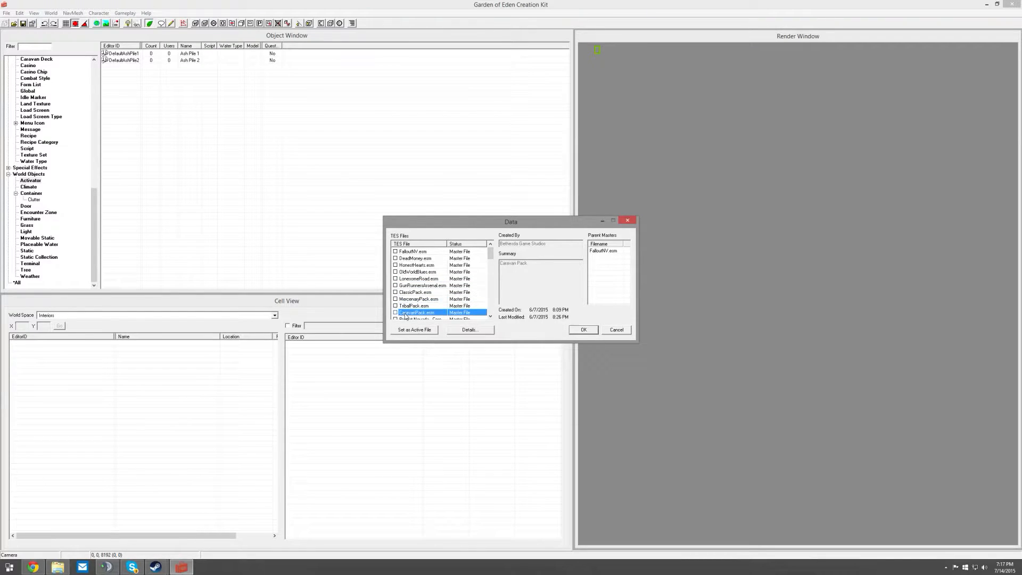
double_click(407, 253)
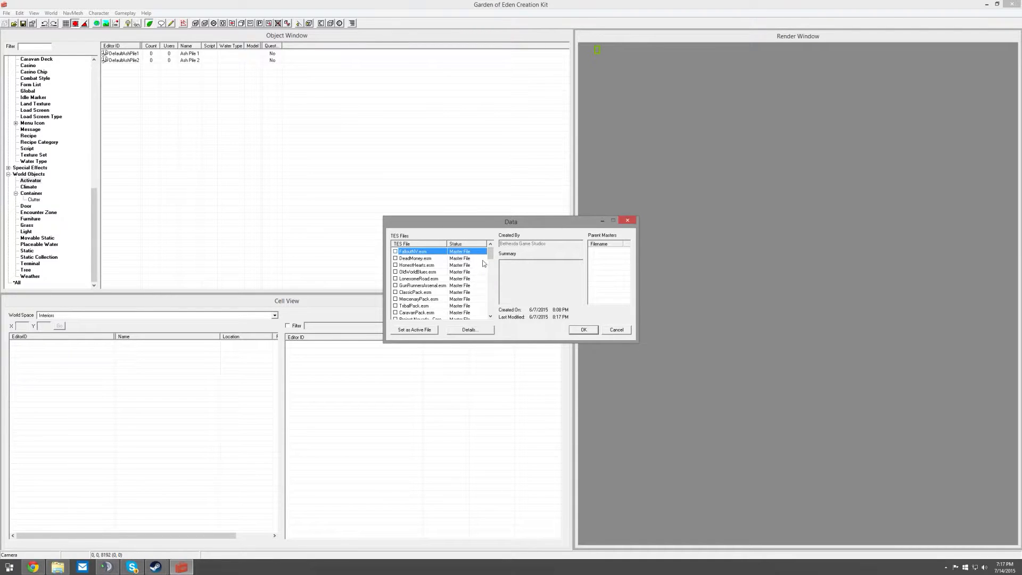
Mark the Bionic Augmentation.esp master file for loading.
drag(491, 258, 490, 270)
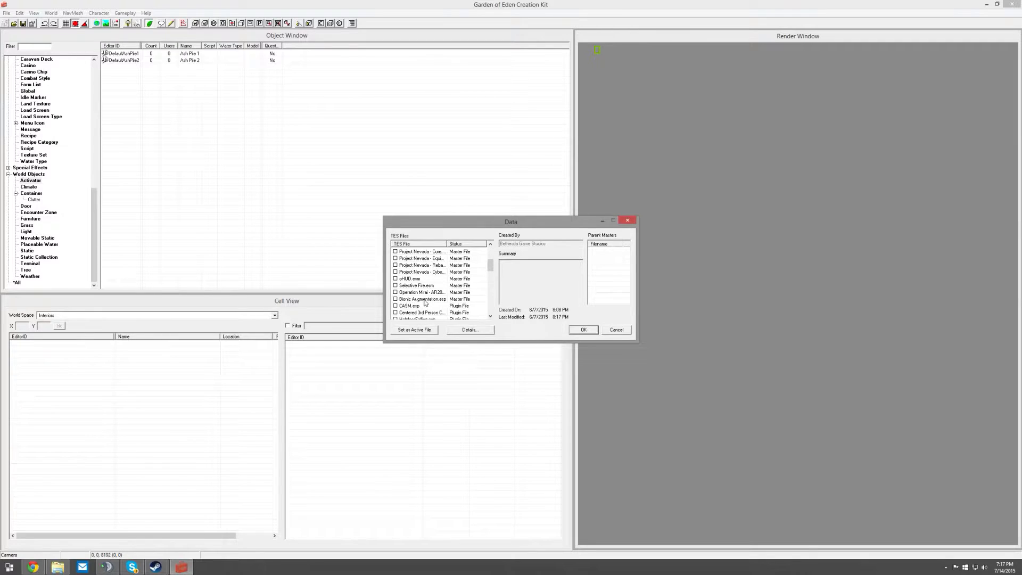
double_click(395, 299)
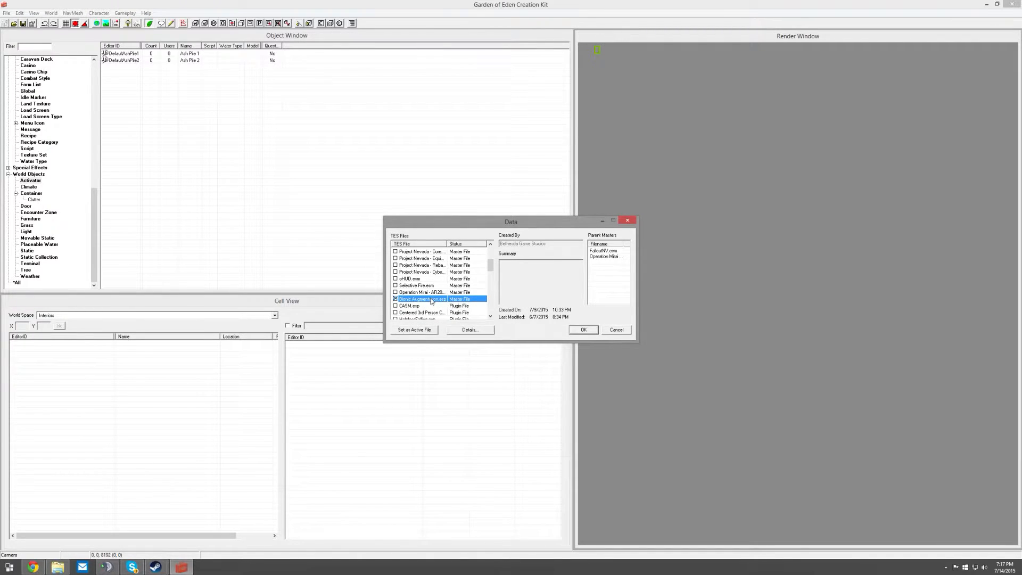
Try setting the CASM.esp plugin as the active file and deselect it again.
click(414, 308)
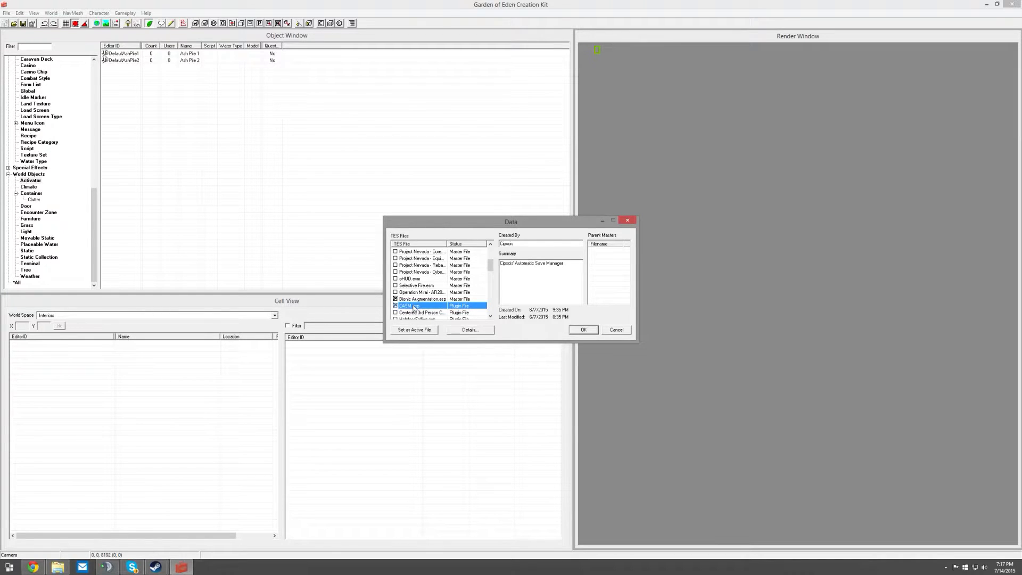
click(414, 330)
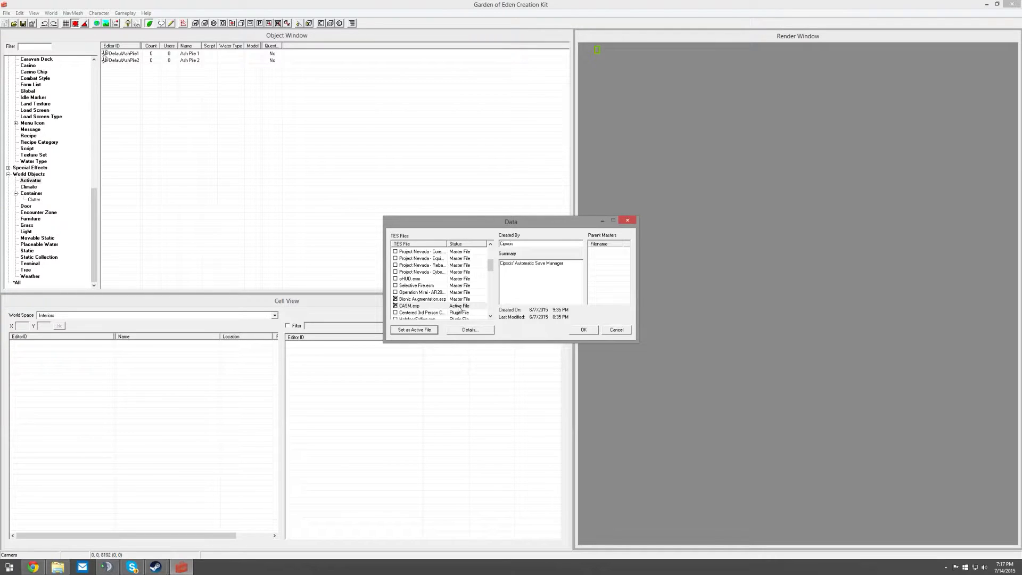
click(410, 308)
click(395, 306)
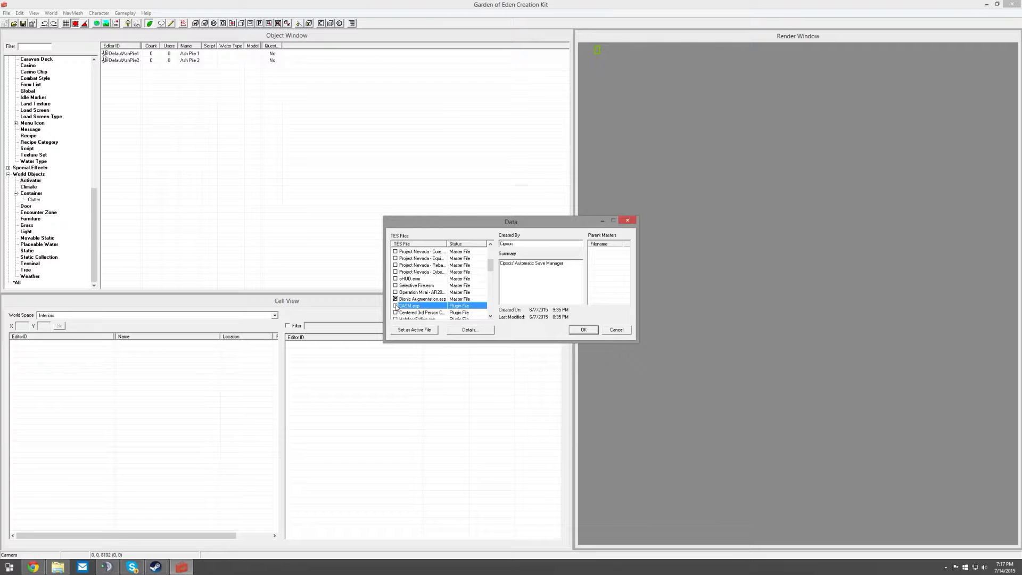
Load the Bionic Augmentation.esp master file into the editor without an active plugin.
click(397, 299)
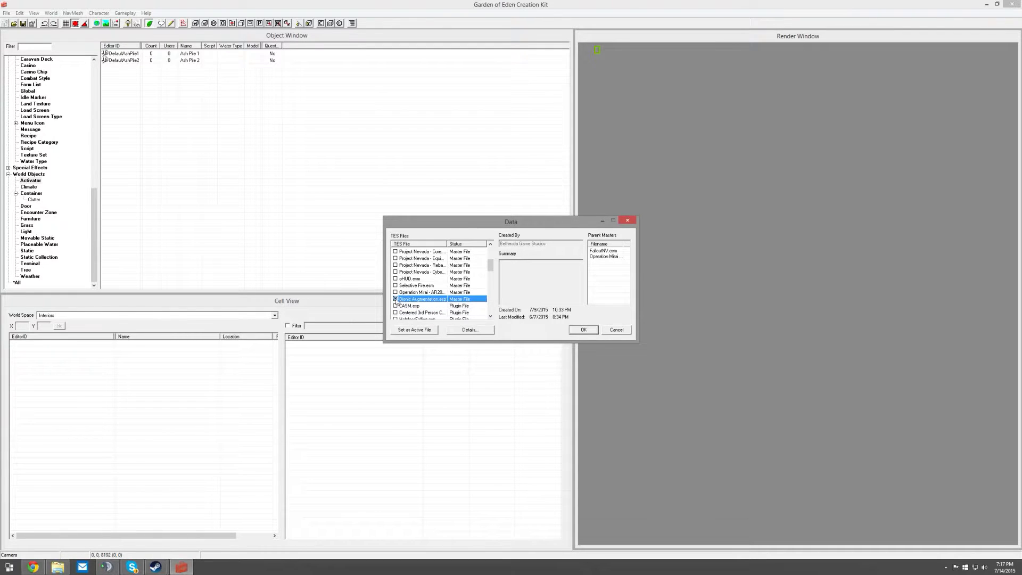
click(582, 330)
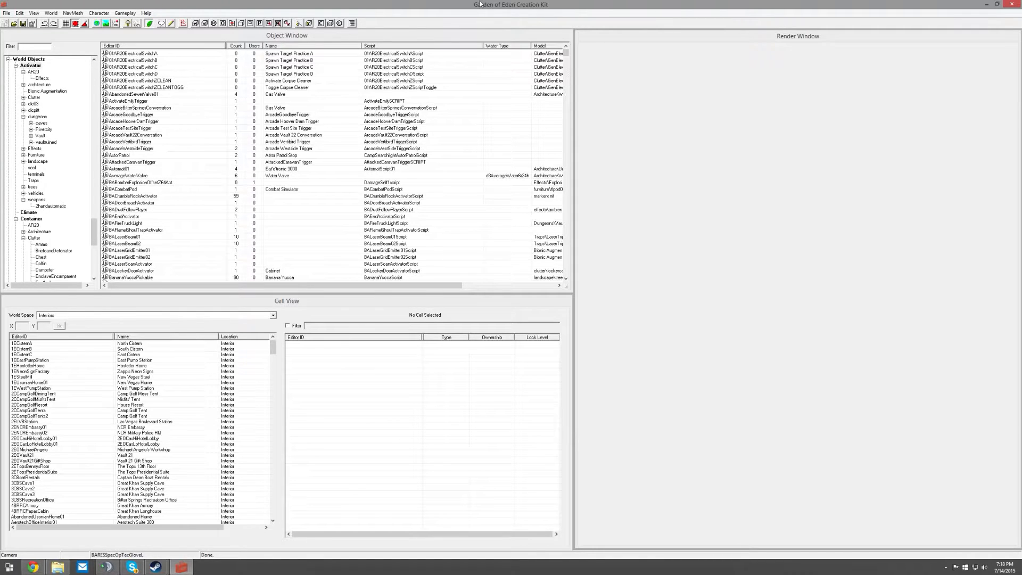
Reveal the Form ID column, list all object types and filter them by "hunting" to find the hunting rifle mods.
drag(228, 45, 257, 45)
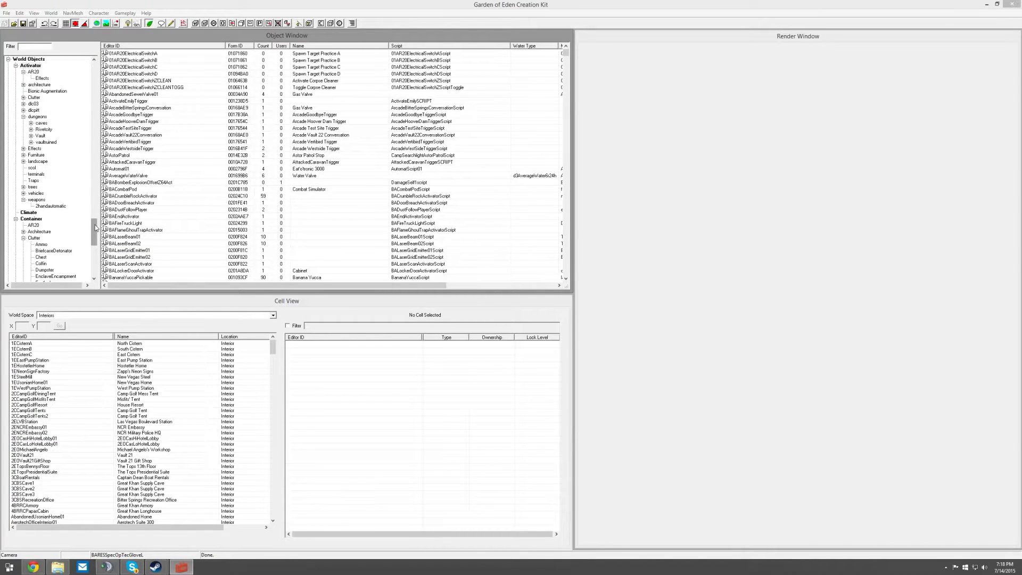
drag(94, 225, 94, 256)
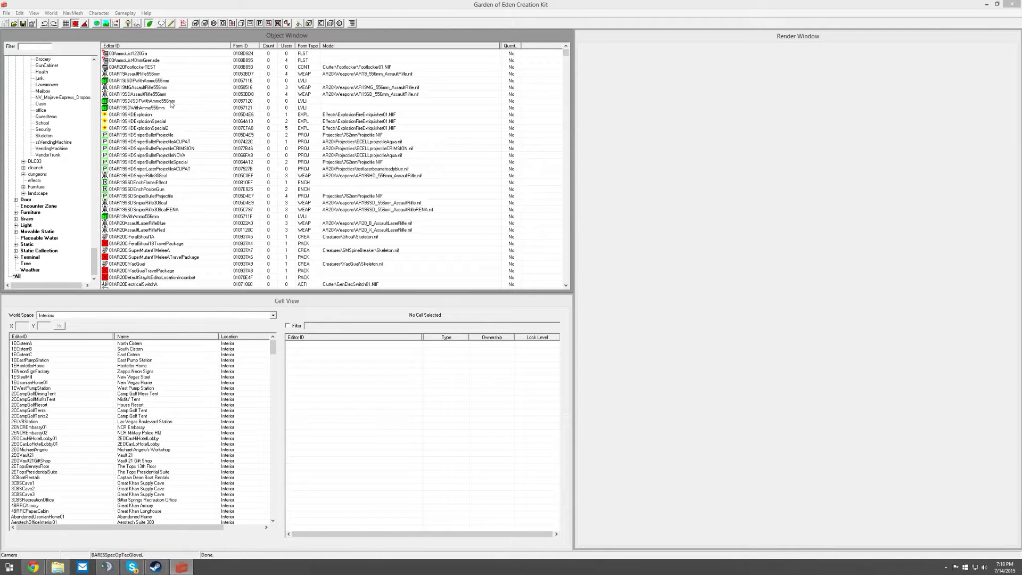
text(hunt)
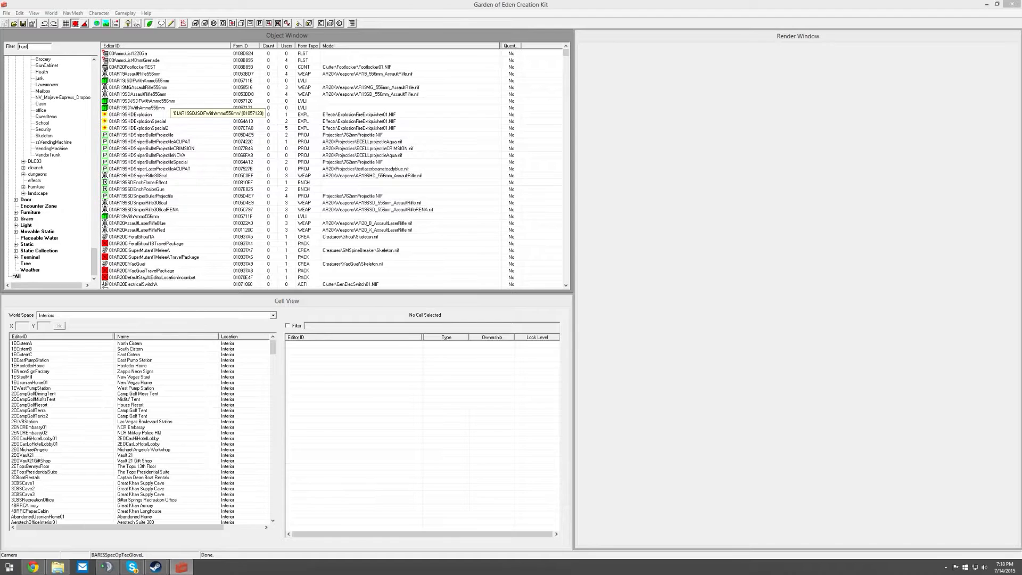
text(ing)
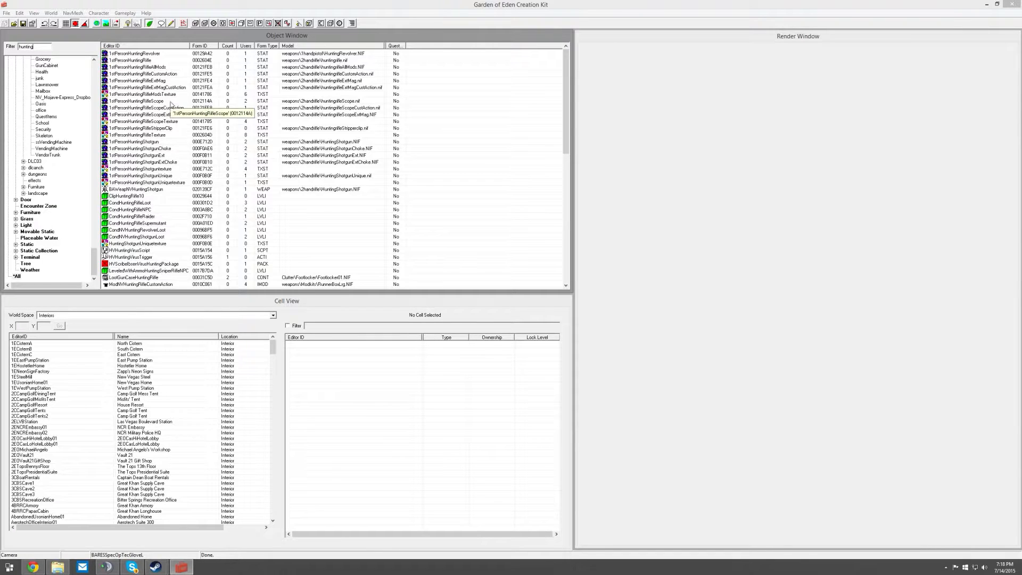
click(175, 203)
scroll(176, 204, down, 3)
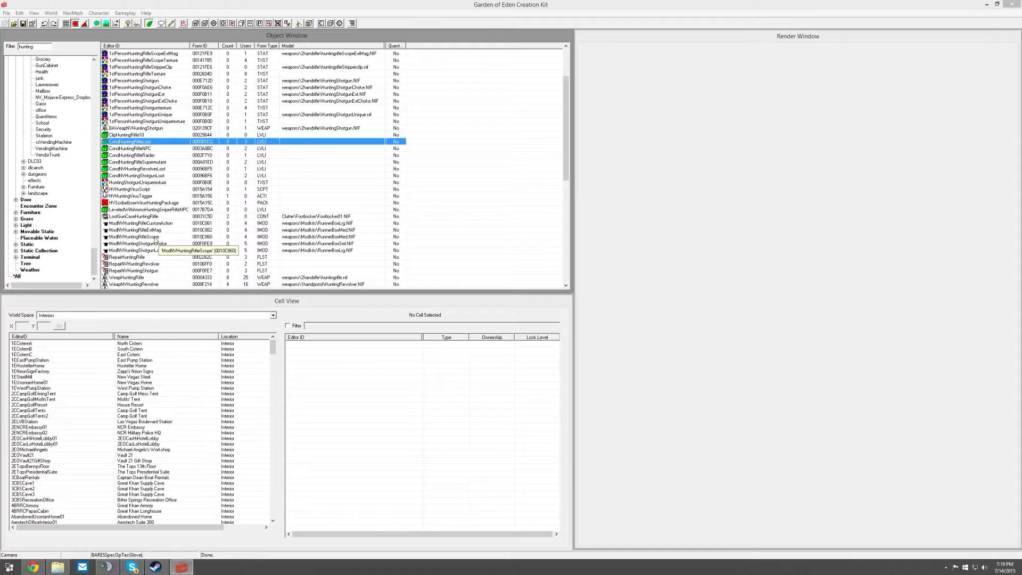
Open the ModNVHuntingRifleScope item mod, set its ID to TBPrecisionRifleScope and its name to Precision Rifle Scope.
double_click(156, 238)
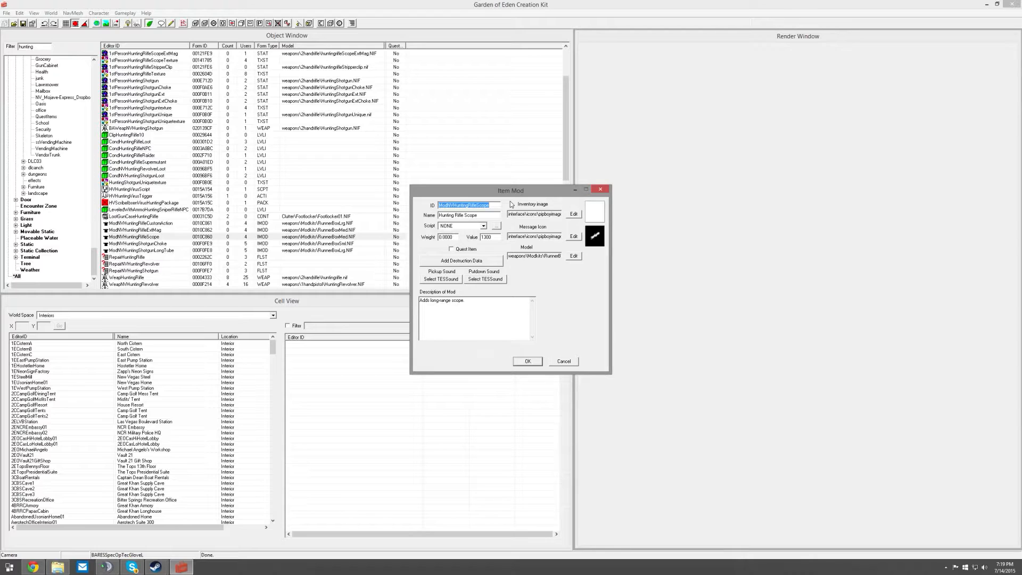
text(TBPrecision)
drag(455, 215, 415, 217)
text(Precision)
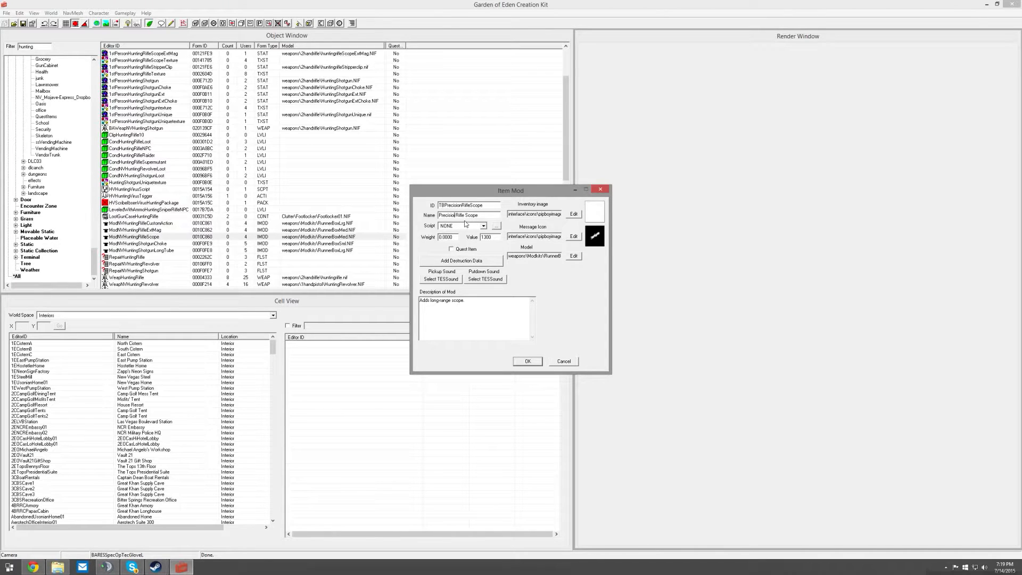
text(n)
Change the item mod's description to "Adds long-range scope to the Precision Rifle." and submit the changes.
key(BackSpace)
key(BackSpace)
key(BackSpace)
key(BackSpace)
text(the)
text( Pres)
text(ision Rifle)
key(BackSpace)
click(528, 362)
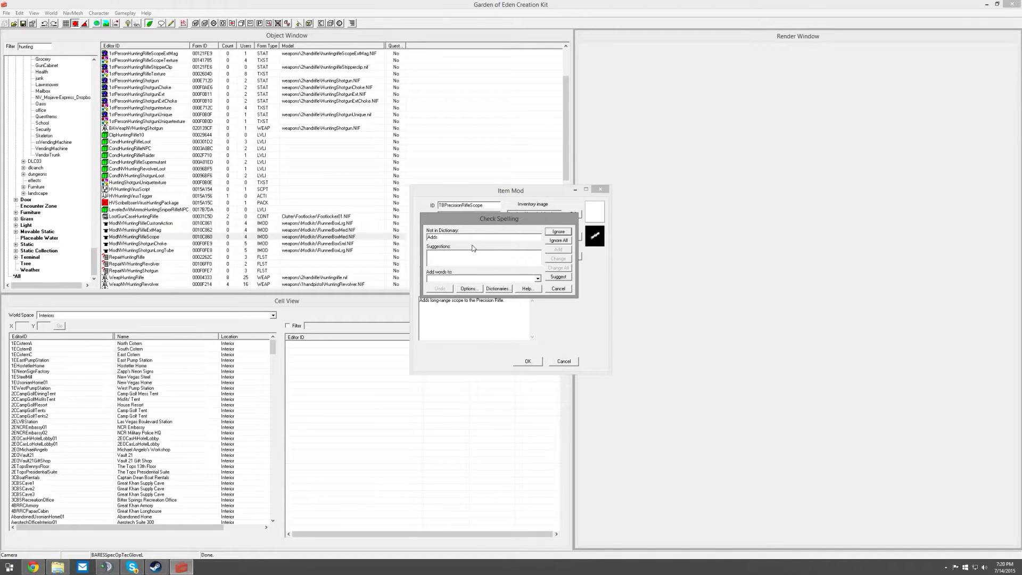
Skip the spelling check and save TBPrecisionRifleScope as a new form.
click(552, 241)
click(552, 241)
click(557, 289)
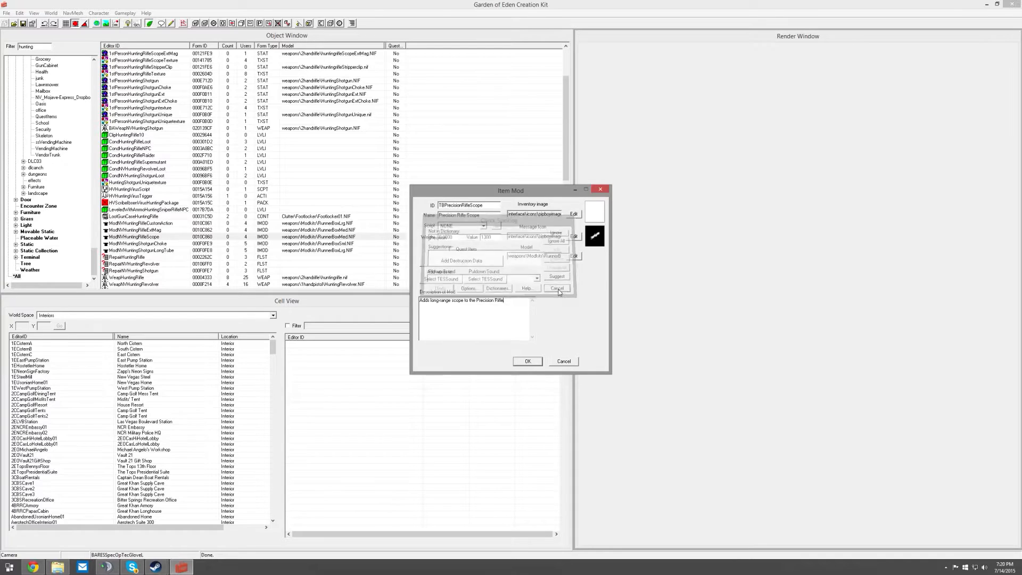
click(536, 363)
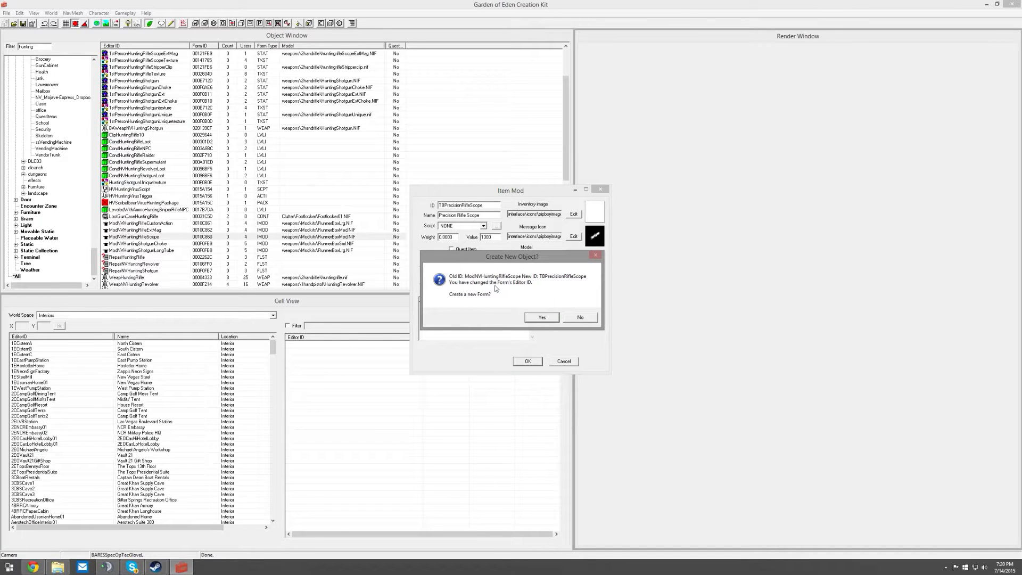
click(543, 318)
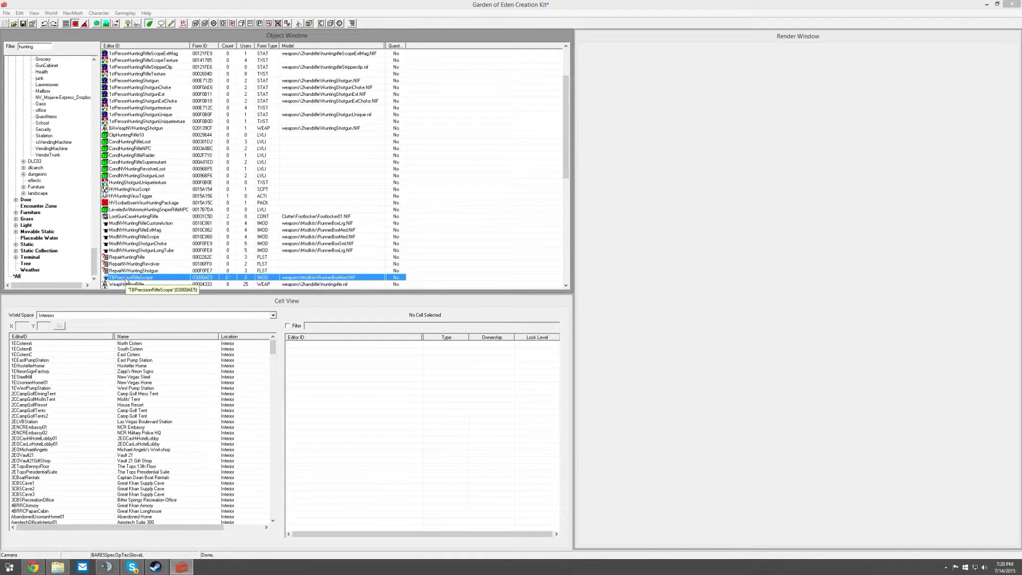
Create item mod TBPrecisionRifleExtendedMag from ModNVHuntingRifleExtMag, named Precision Rifle Extended Mag, adding "of the Precision Rifle" to its description after "capacity".
double_click(148, 232)
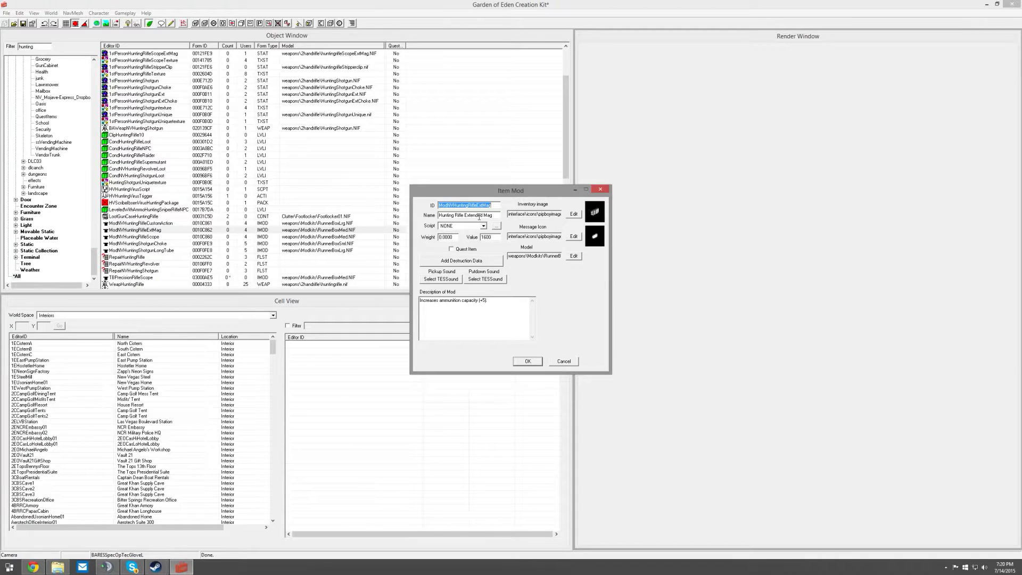
text(TBPrecisionRifleExtendedMa)
drag(454, 215, 420, 217)
text(Precisionof the Precisio)
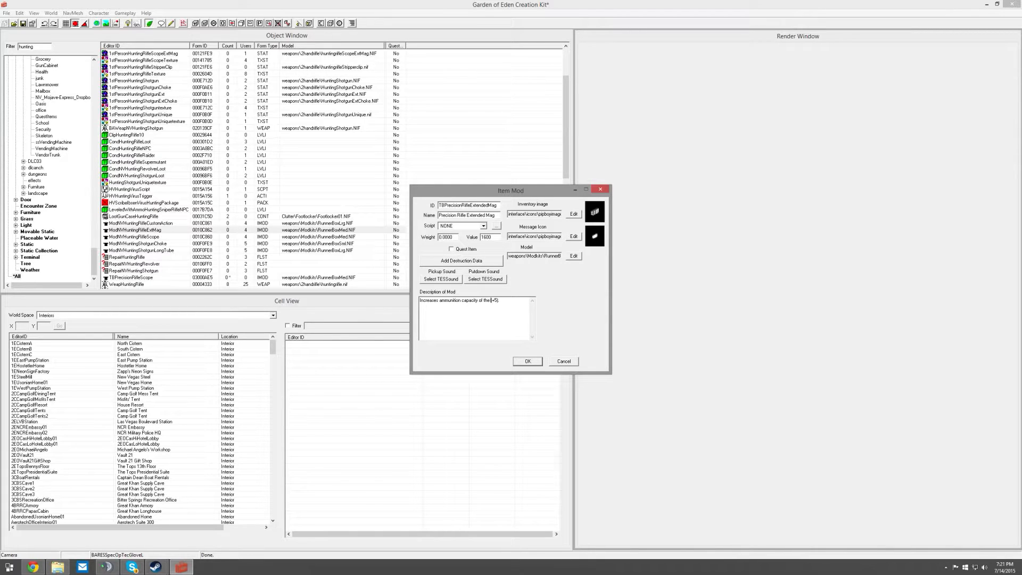
text(n Rifle)
click(528, 362)
click(560, 287)
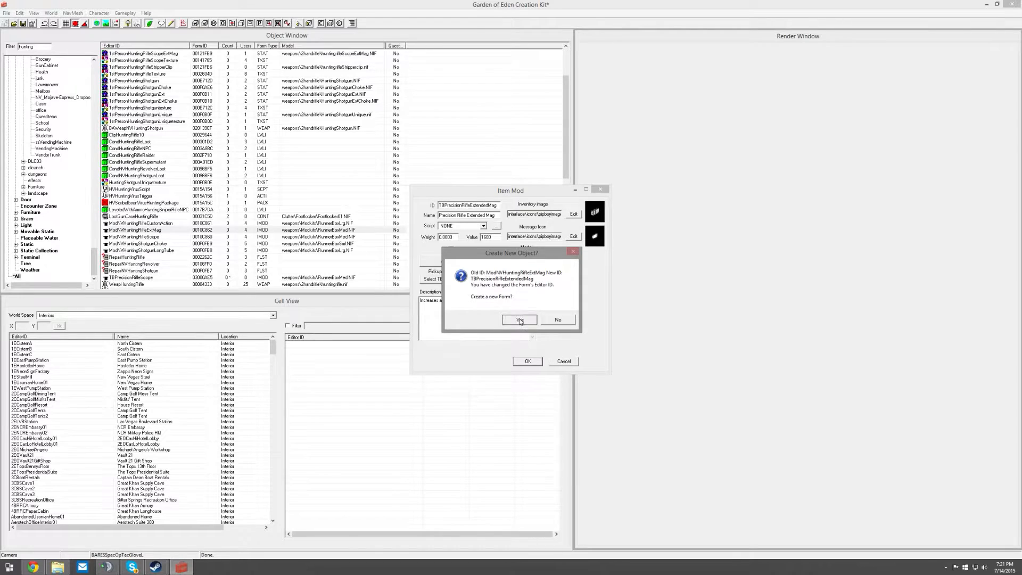
click(520, 320)
click(147, 284)
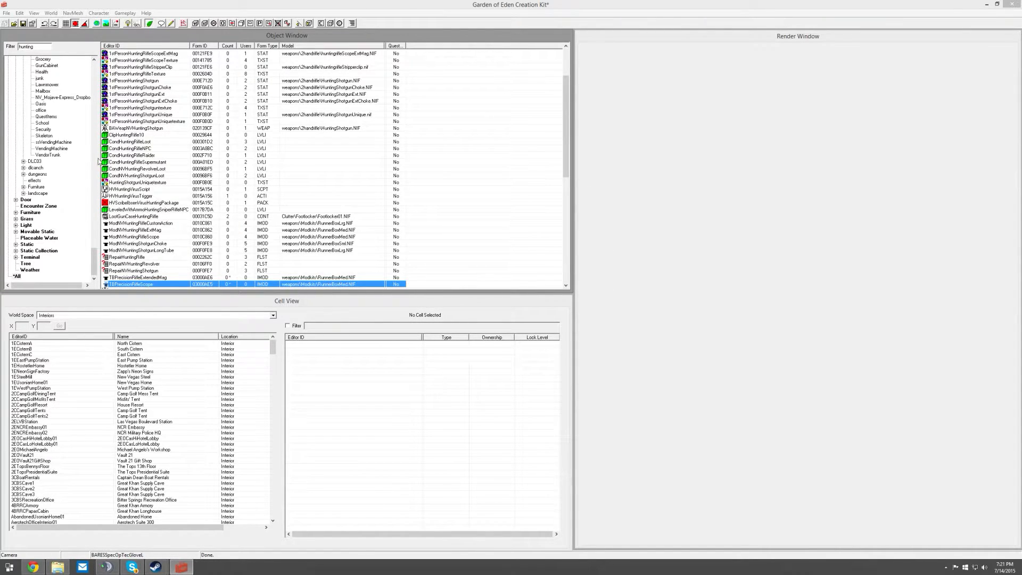
Filter the objects by "carbonfiber" and open the ModNVSniperRifleCarbonFiberParts item mod.
double_click(42, 46)
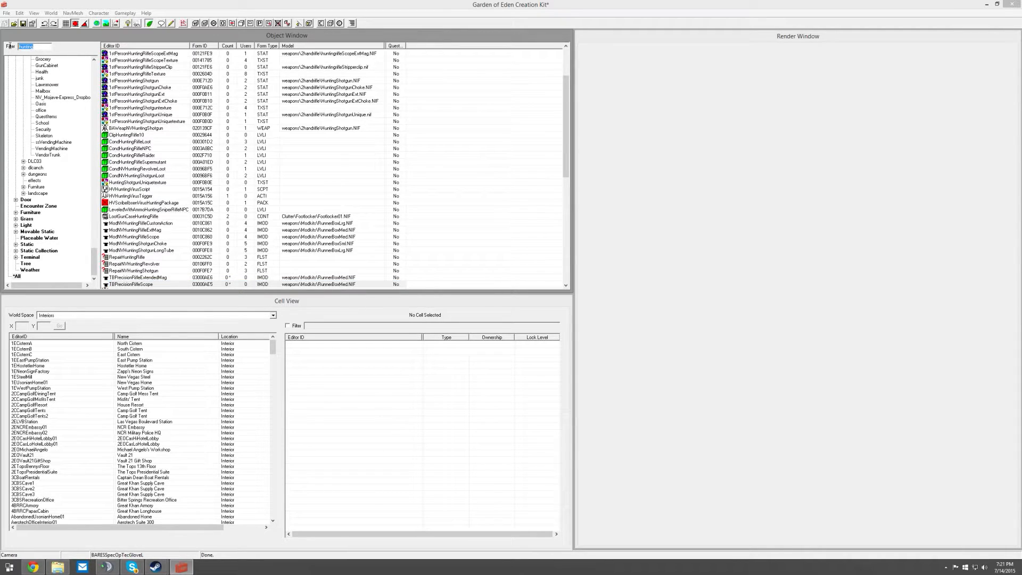
text(carbonfiber)
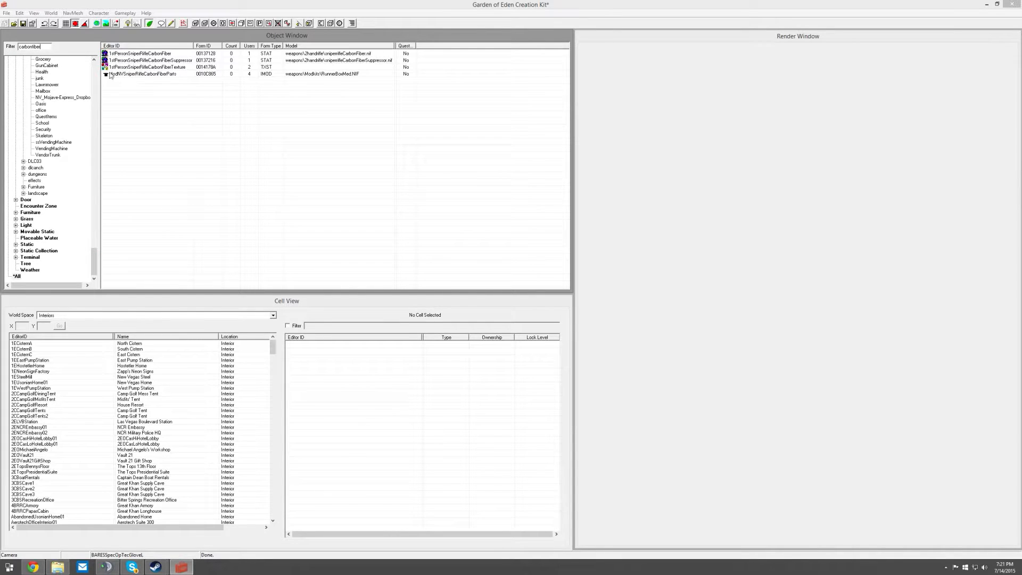
double_click(146, 74)
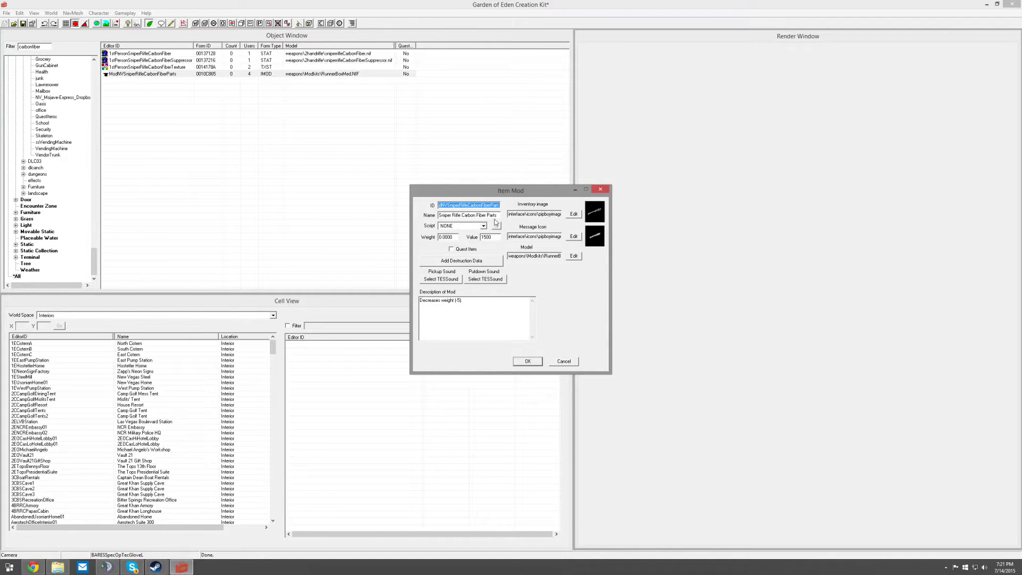
Save it as new form TBPrecisionRifleCarbonFiberParts, named Precision Rifle Carbon Fiber Parts, with description "Decreases weight of the Precision Rifle (-5)".
text(TBPrecisionRifleCarbonFiberParts)
double_click(446, 215)
text(Precision)
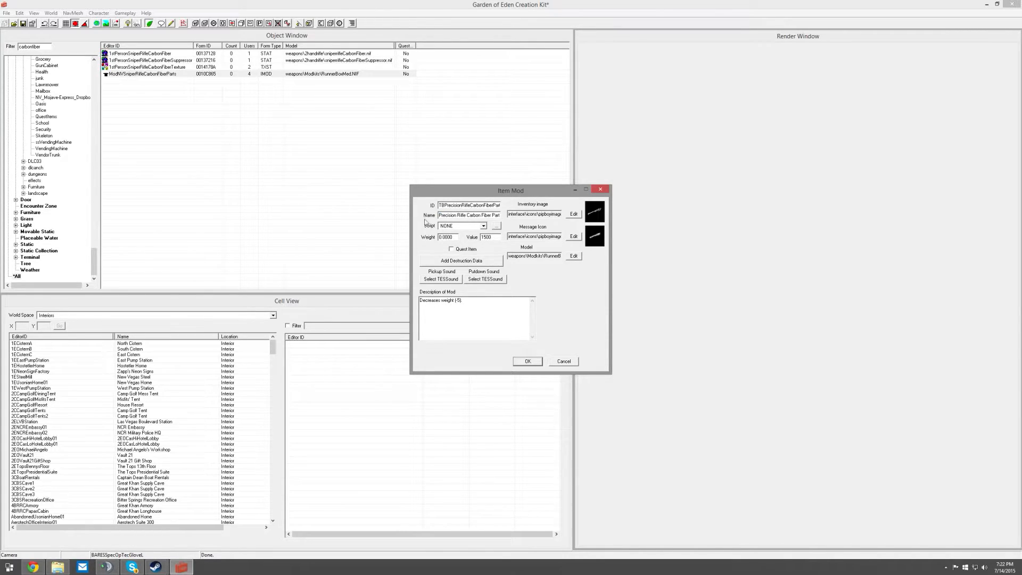
text(of the Precision Rifle)
click(527, 361)
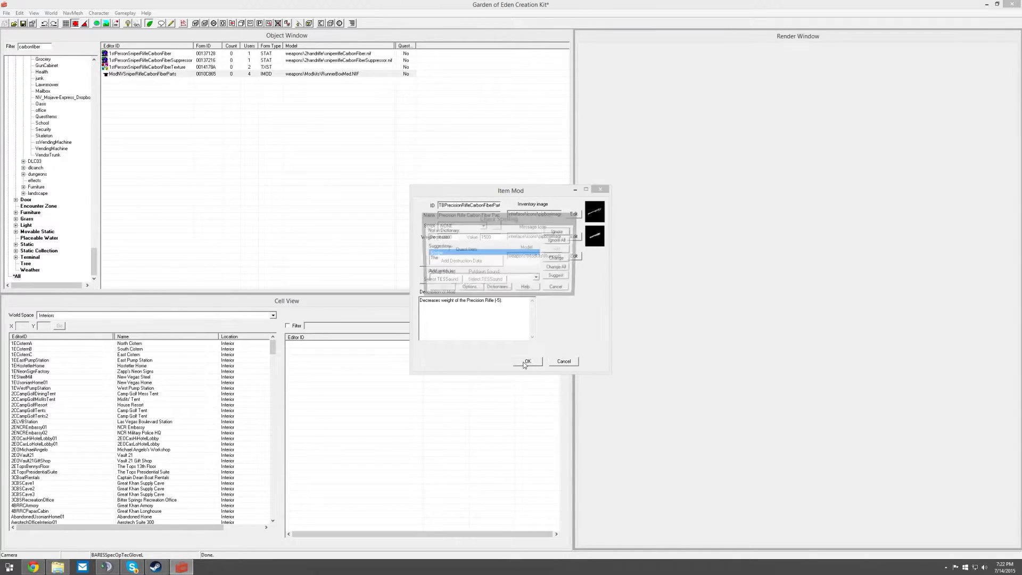
click(558, 289)
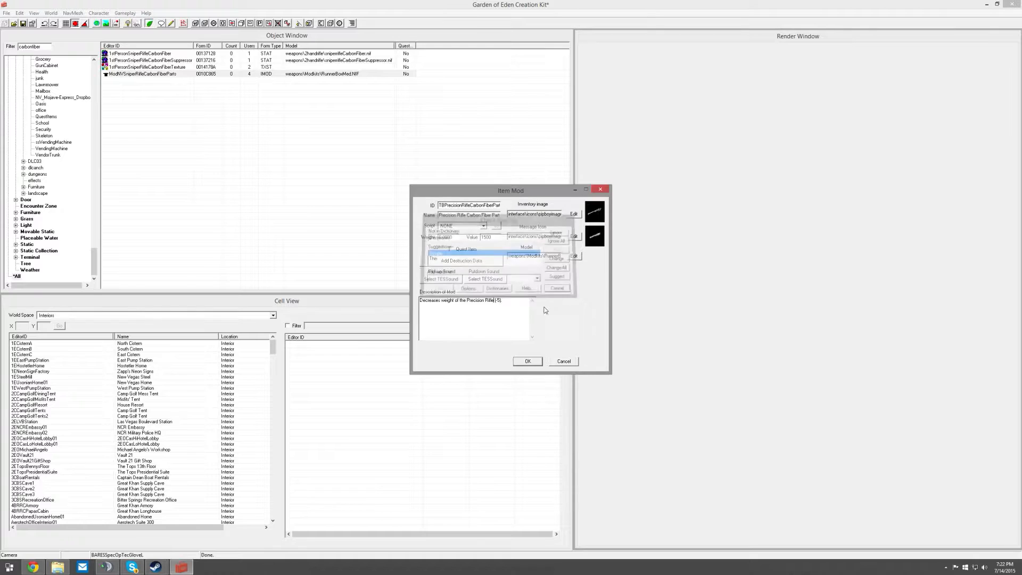
click(528, 362)
click(527, 320)
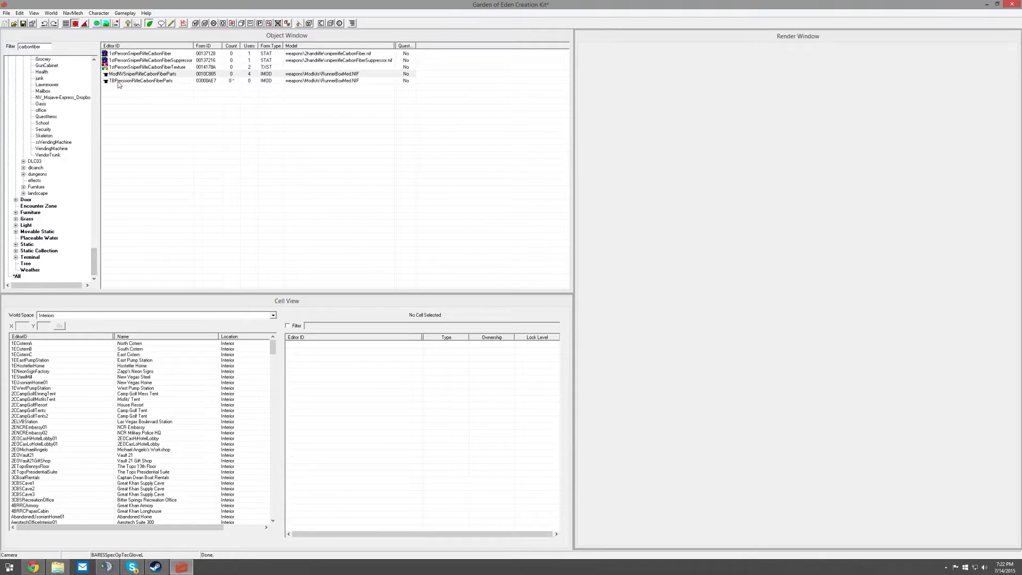
Filter the objects by "TBPrecision" to check the new Precision Rifle item mods.
click(50, 48)
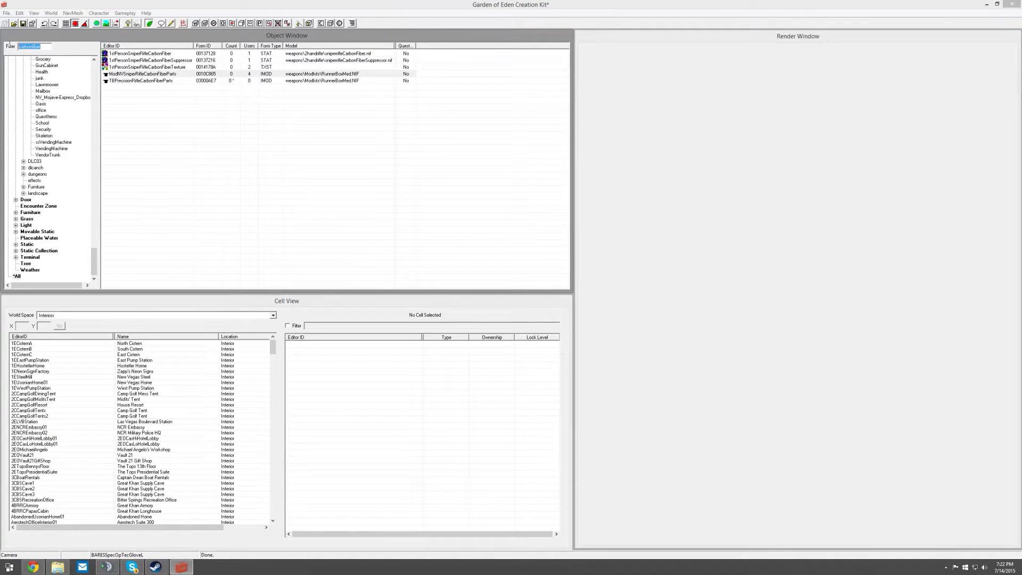
text(TB)
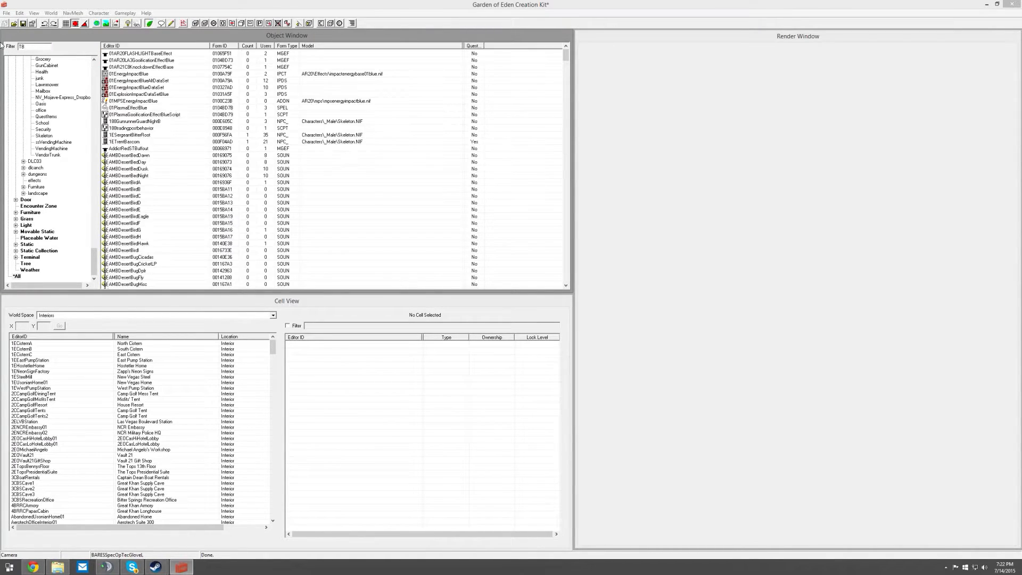
text(Precision)
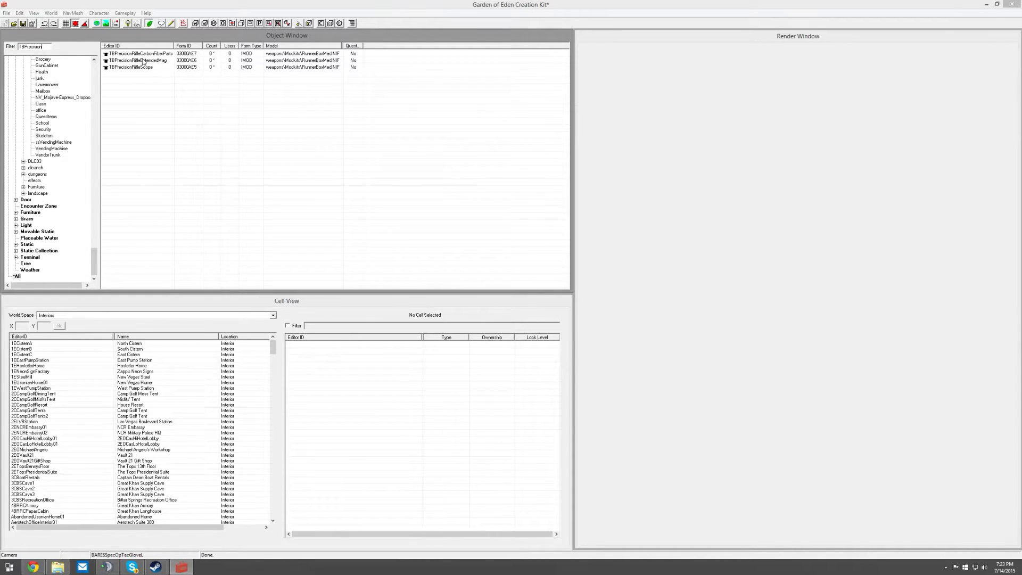
Clear the filter, list the AR20 weapons sorted by name, and open the AR19SSD "SAND" Precision Rifle.
drag(47, 47, 3, 45)
key(BackSpace)
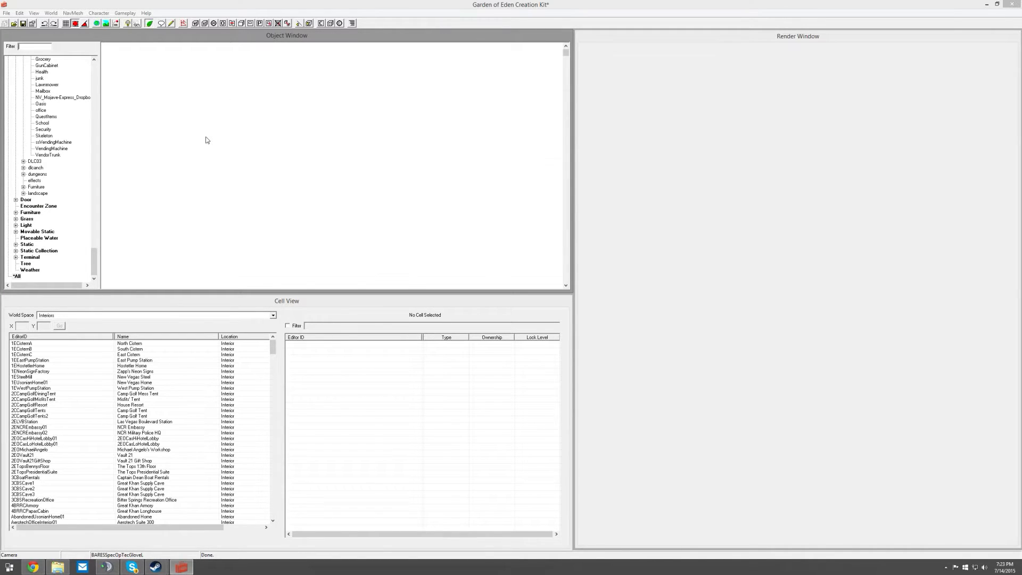
drag(93, 231, 96, 181)
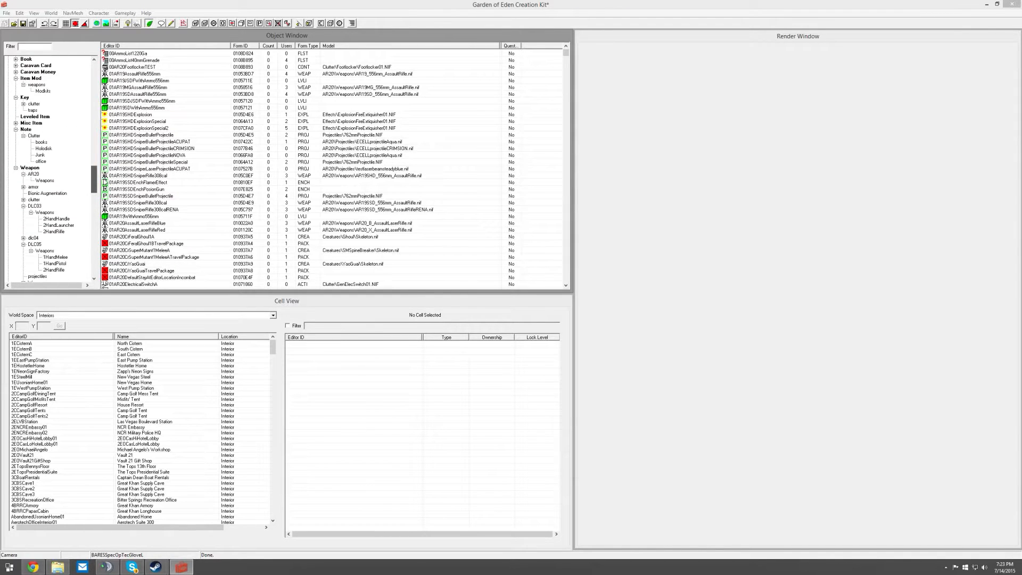
click(45, 181)
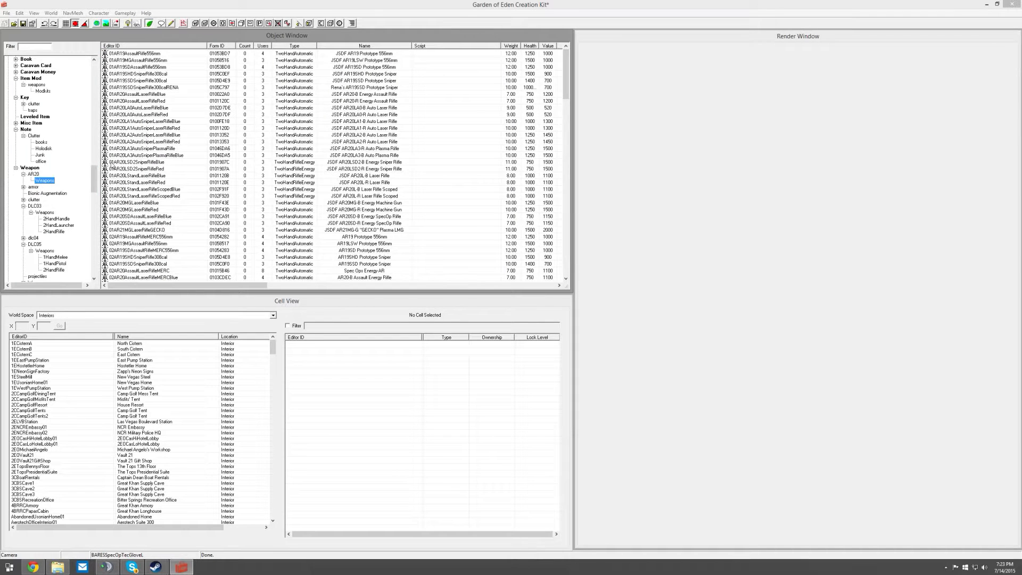
click(347, 47)
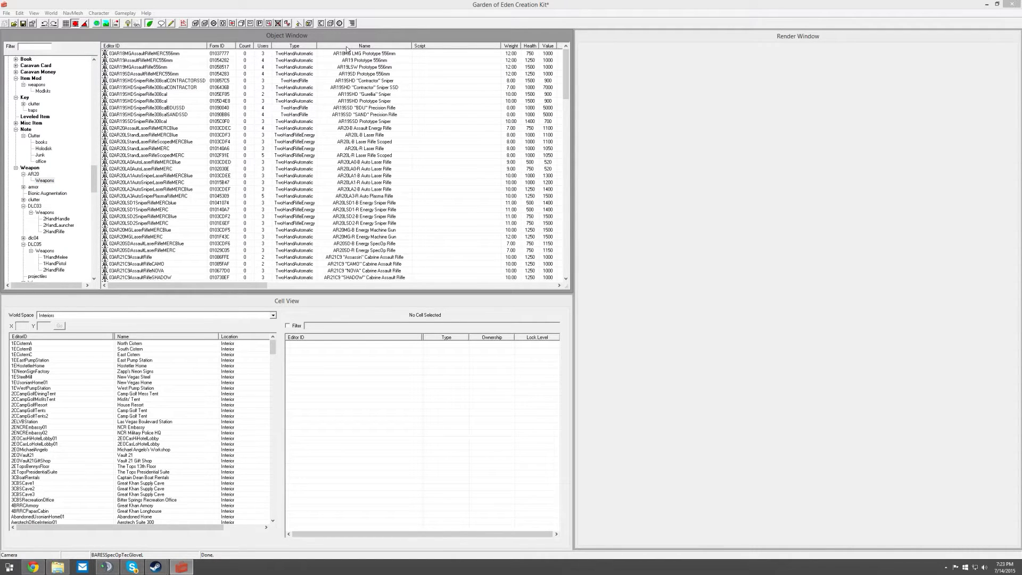
double_click(365, 115)
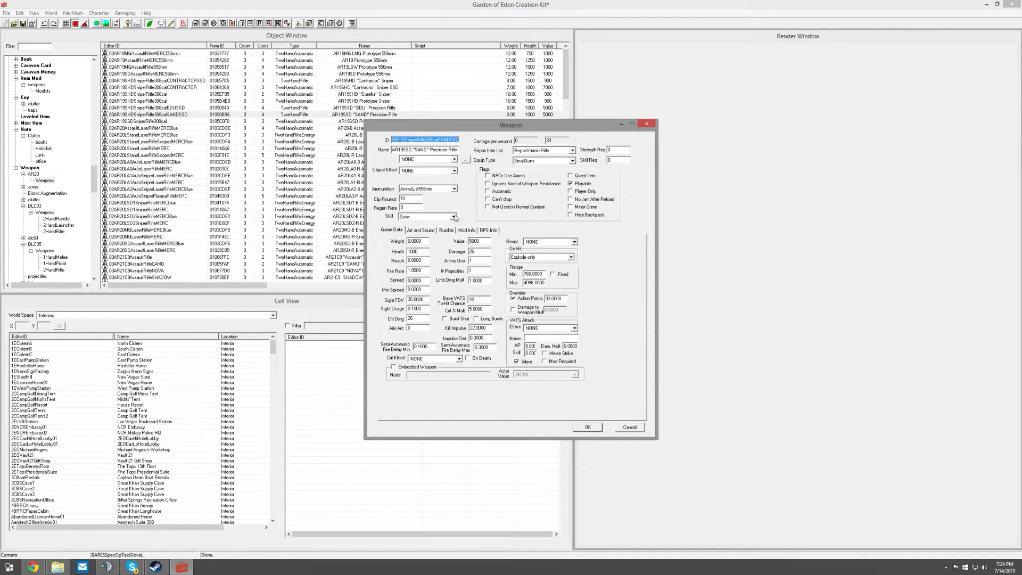
Try a damage value of 9999 for the rifle and restore it to 26.
click(409, 240)
drag(475, 250, 462, 251)
text(9999)
drag(487, 252, 463, 254)
text(26)
In the rifle's art and sound settings, disable Has Night Vision and enable Has Scope and Comes from Weapon Mod.
click(429, 233)
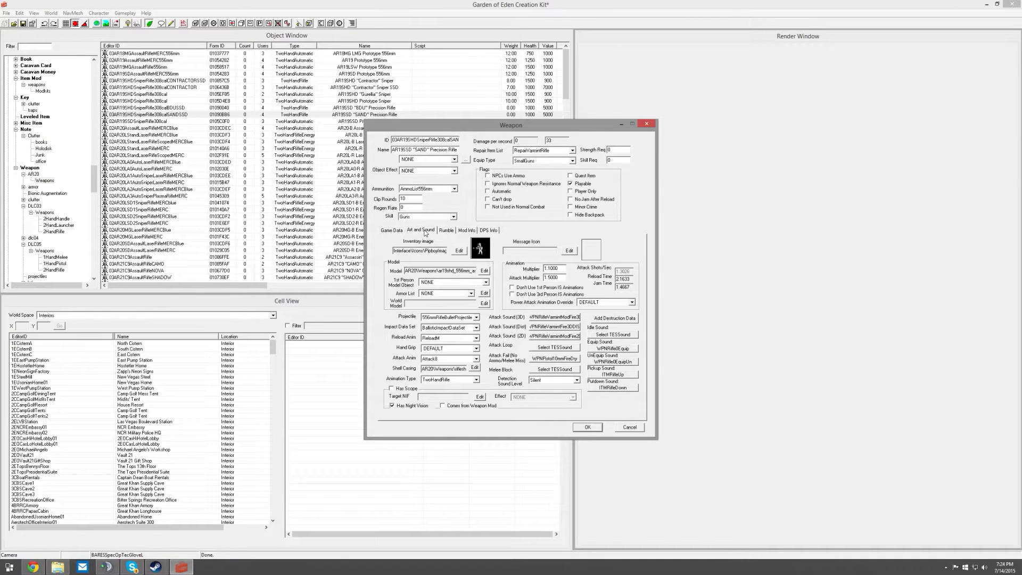
click(393, 406)
click(392, 389)
click(444, 407)
Assign scope_pso1.nif from the pnv interface HUD meshes folder as the scope's target NIF.
click(480, 397)
drag(592, 192, 586, 208)
drag(586, 214, 586, 218)
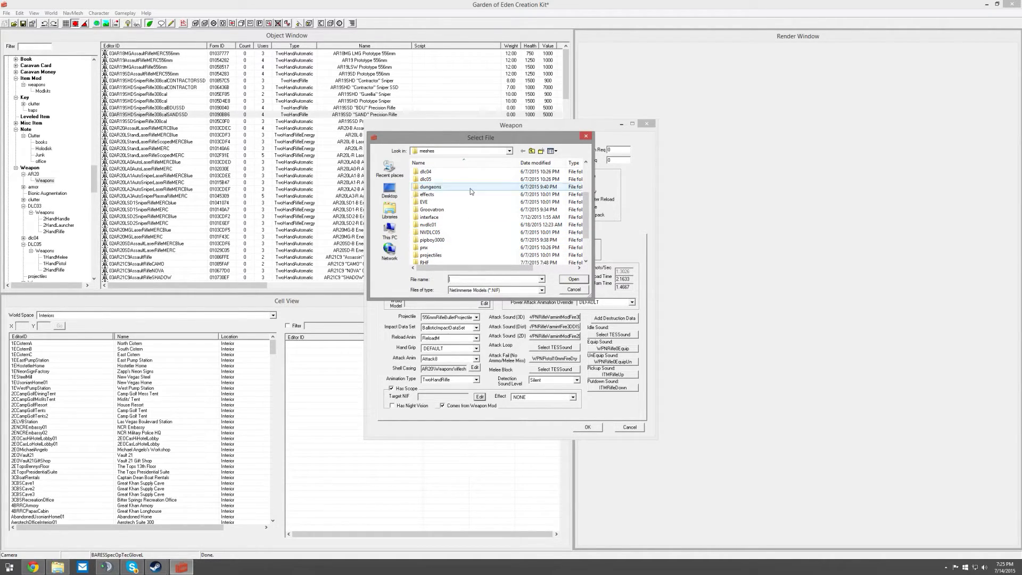
double_click(433, 248)
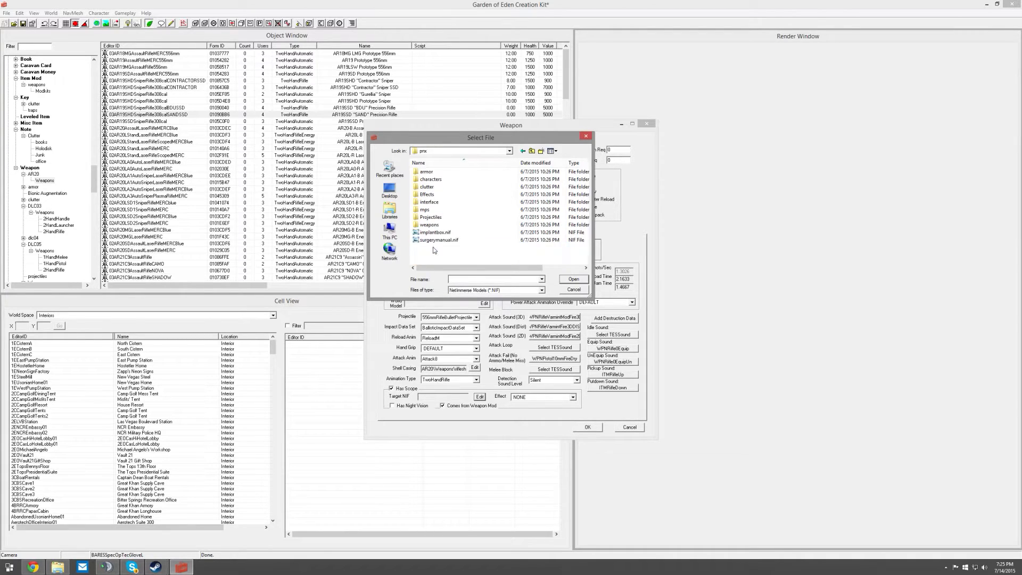
double_click(436, 201)
double_click(436, 173)
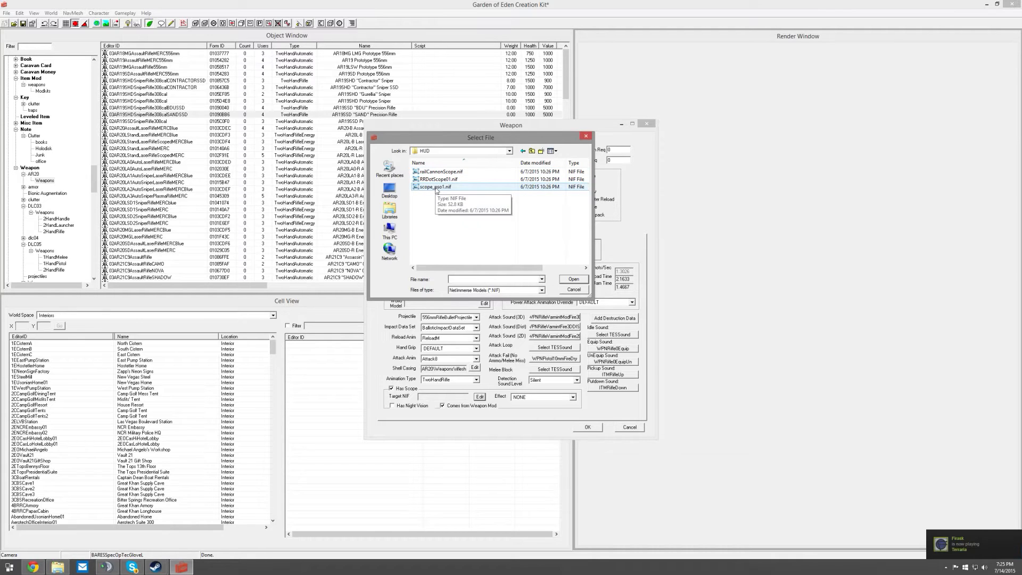
click(436, 187)
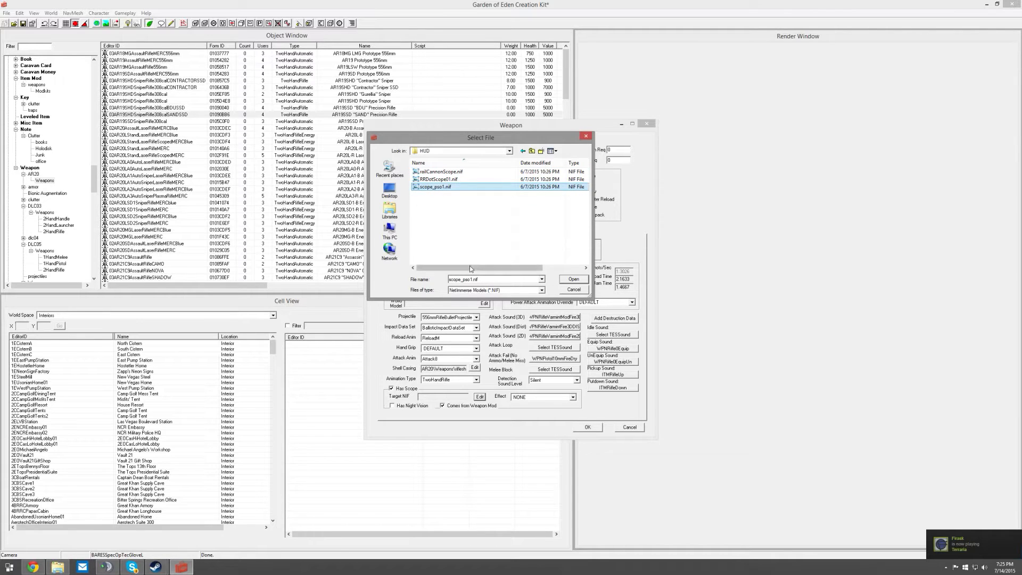
click(573, 280)
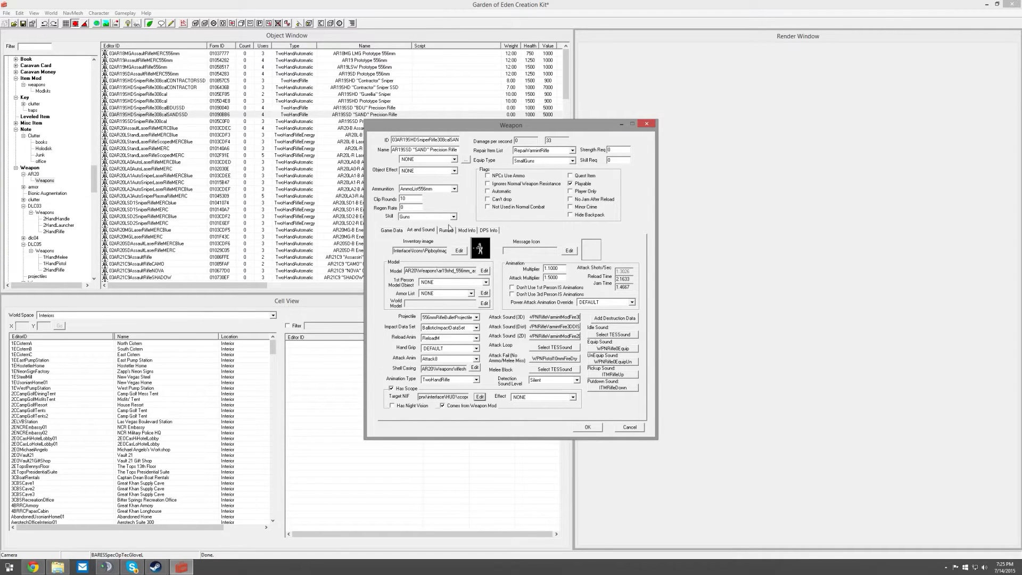
Assign TBPrecisionRifleScope as the rifle's Mod 1 item.
click(465, 230)
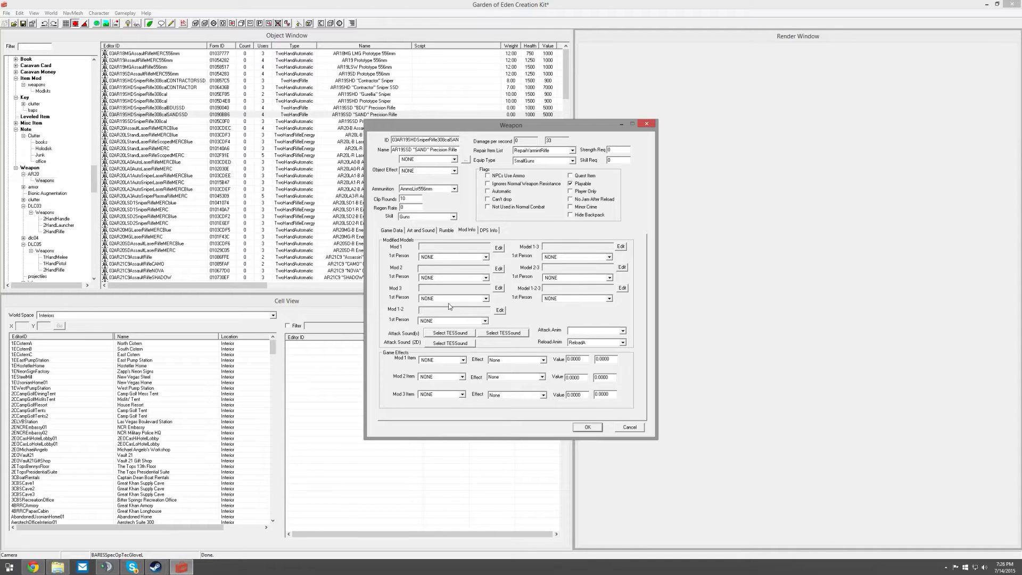
click(463, 361)
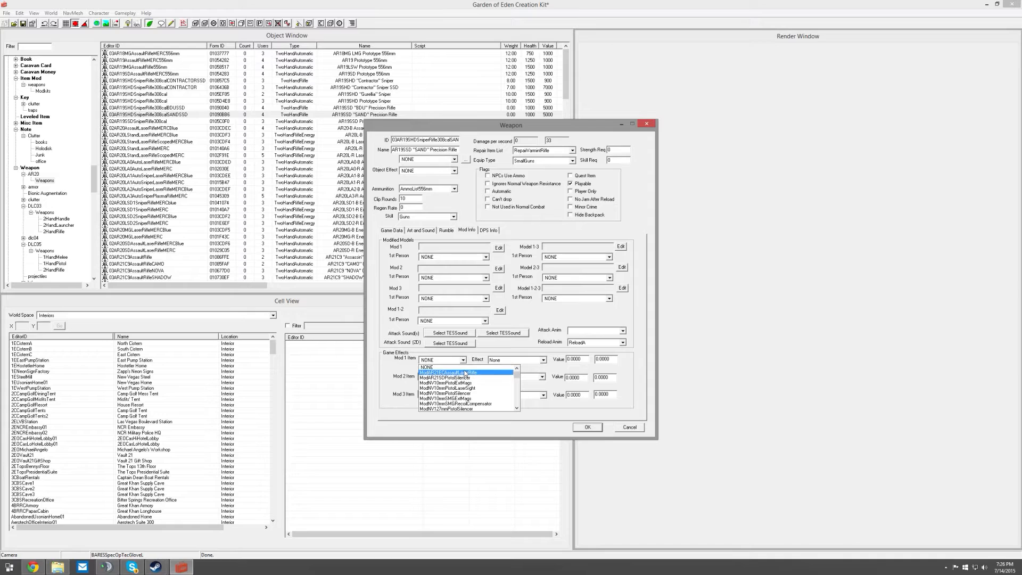
key(t)
scroll(470, 410, down, 1)
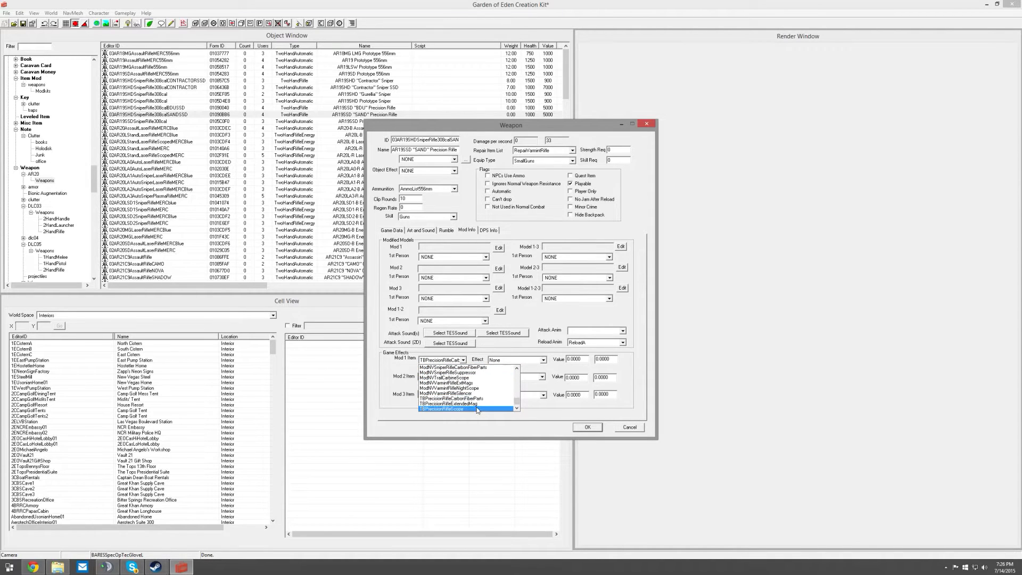
click(461, 410)
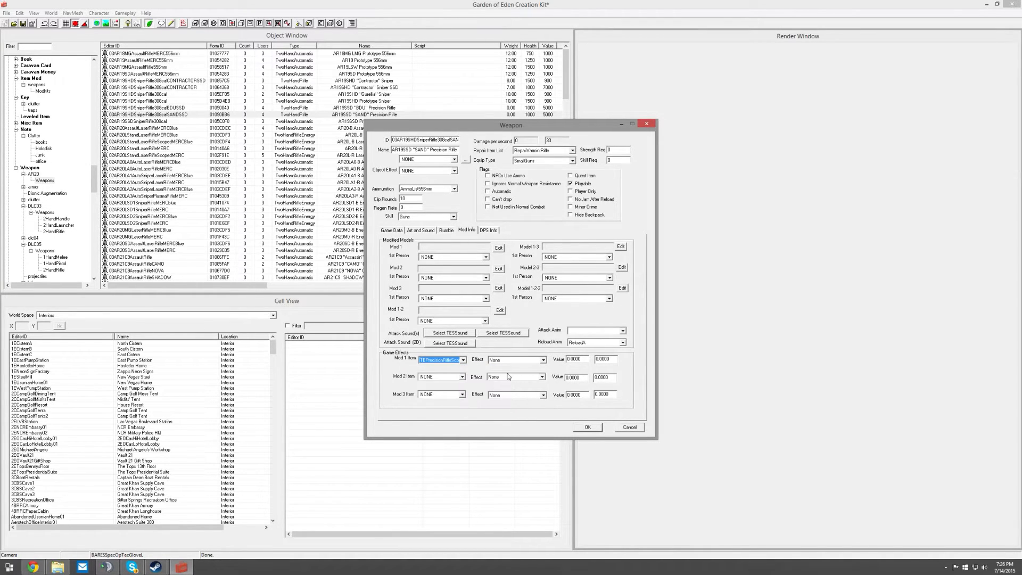
Set the Mod 1 item's effect to Increase Zoom with a value of 13.
click(542, 361)
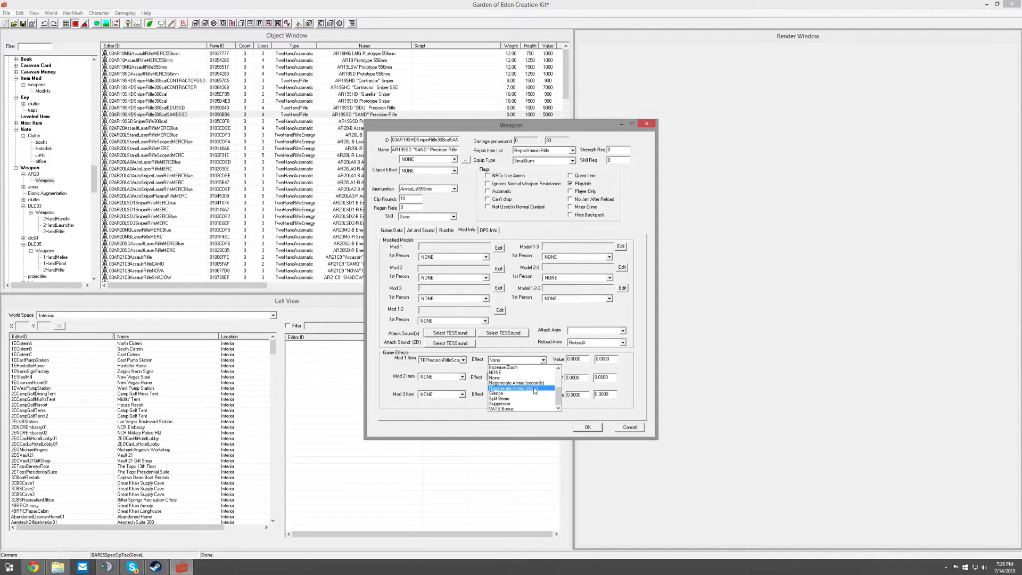
click(523, 368)
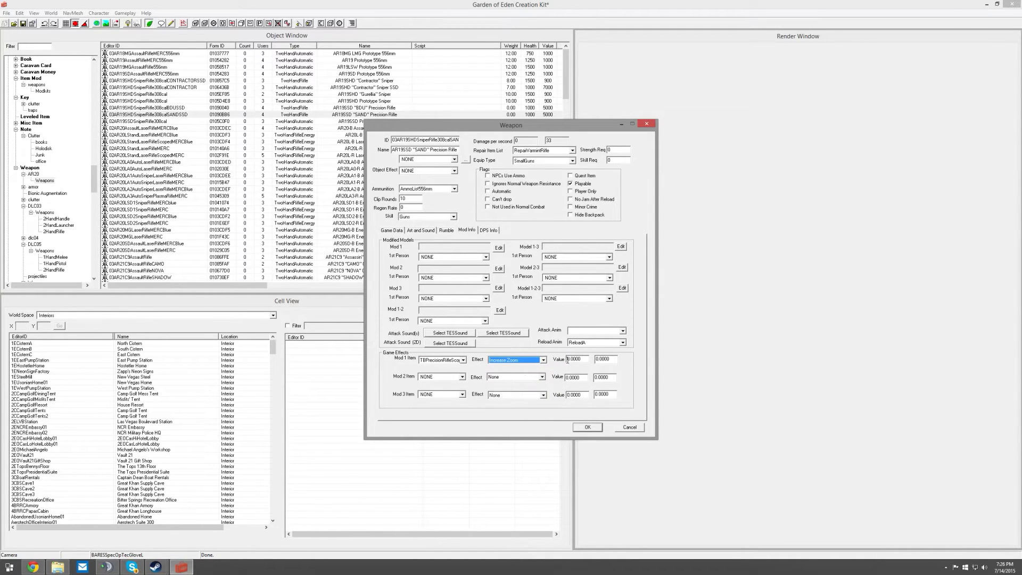
click(568, 360)
text(13)
Assign TBPrecisionRifleExtendedMag as the rifle's Mod 2 item.
click(463, 377)
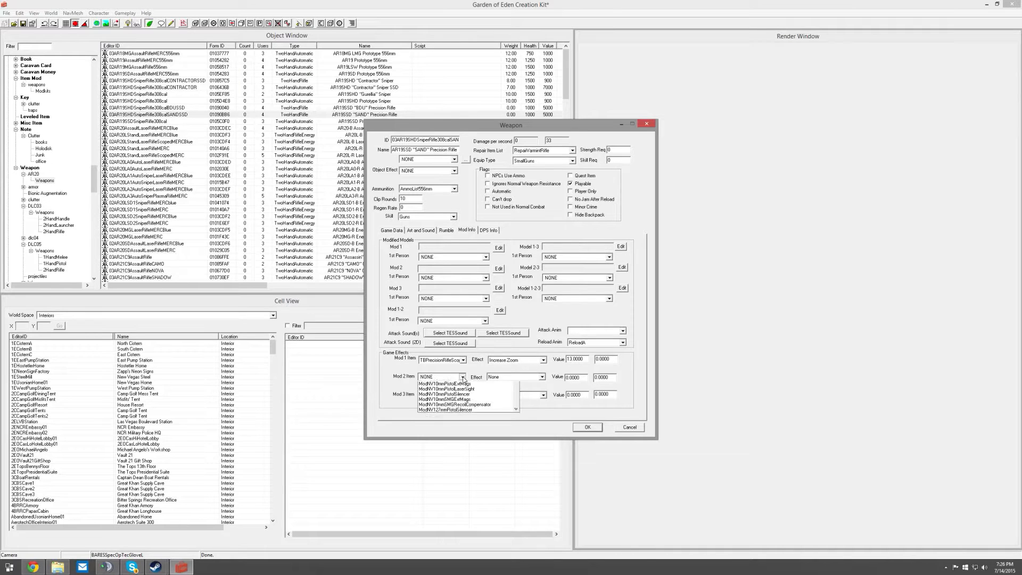
key(t)
scroll(466, 424, down, 1)
click(466, 422)
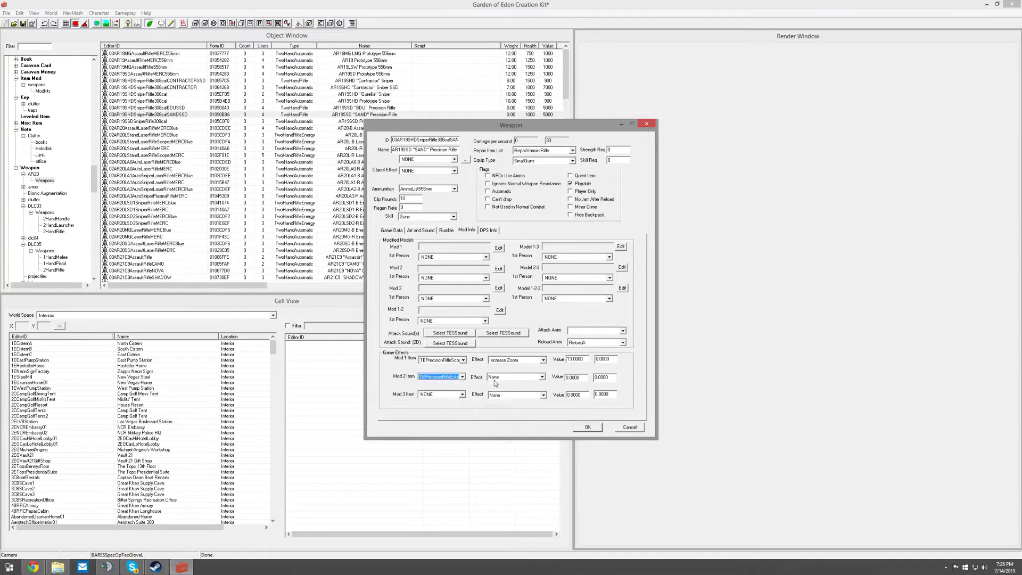
Set the Mod 2 item's effect to Increase Clip Capacity with a value of 5.
click(518, 377)
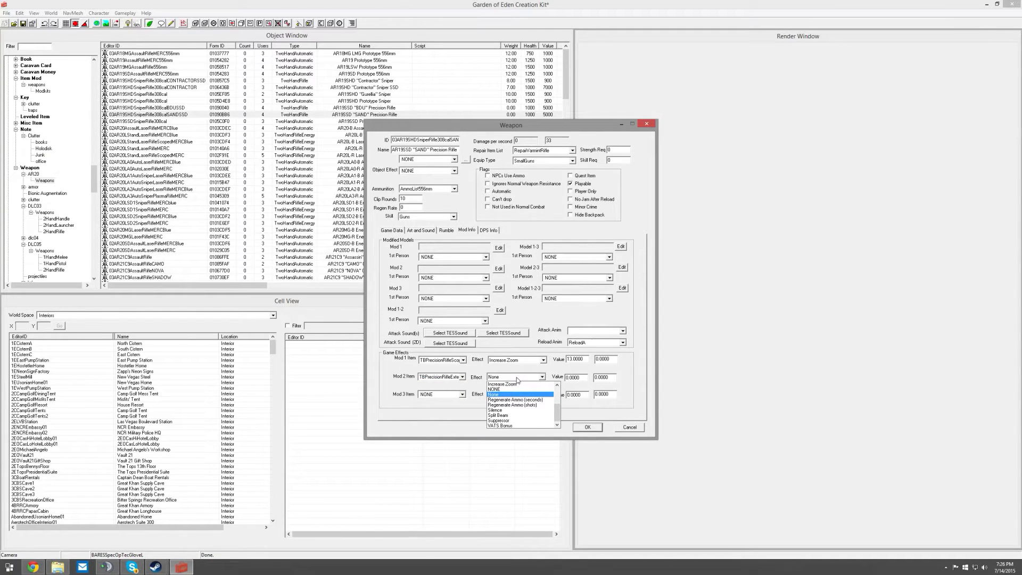
scroll(519, 405, up, 3)
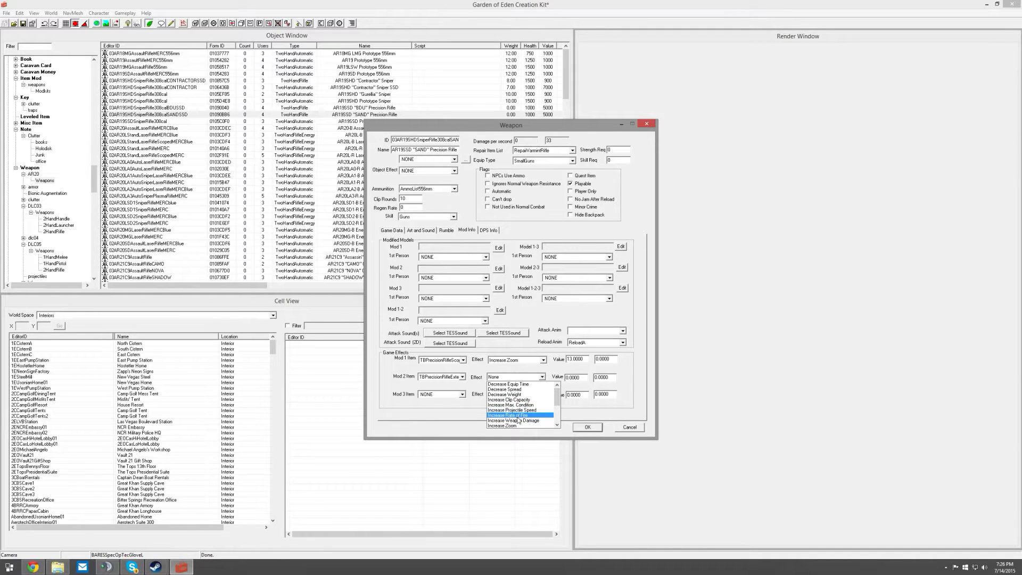
scroll(520, 403, down, 2)
scroll(519, 403, up, 2)
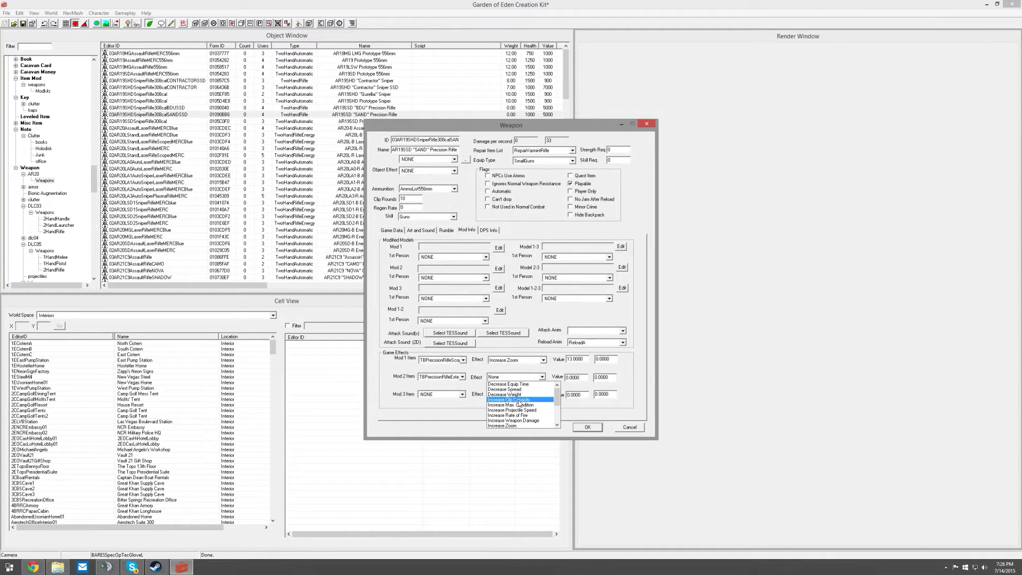
click(519, 400)
drag(569, 377, 565, 378)
text(5)
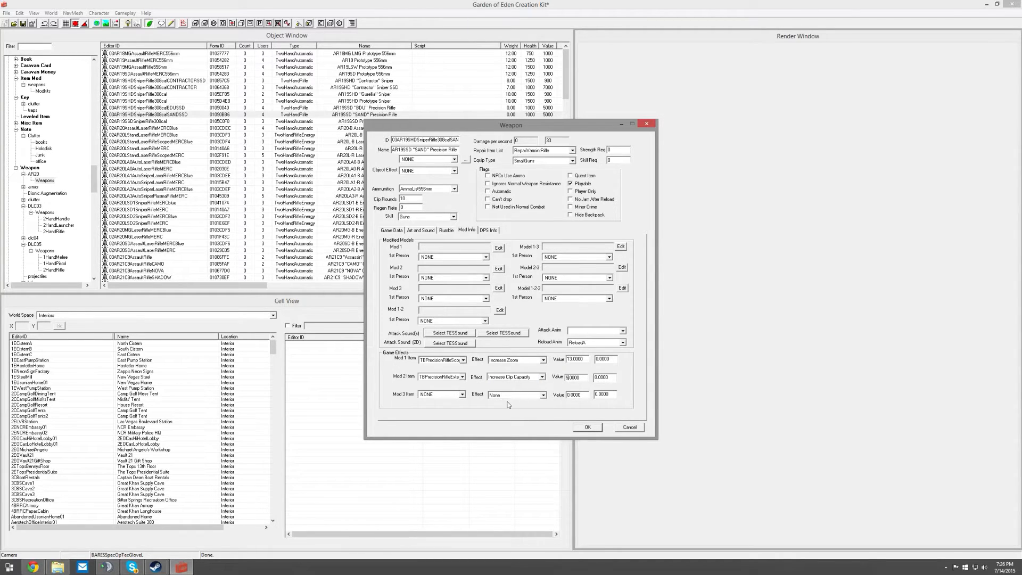
Assign TBPrecisionRifleCarbonFiberParts as the rifle's Mod 3 item.
click(461, 394)
scroll(464, 421, down, 5)
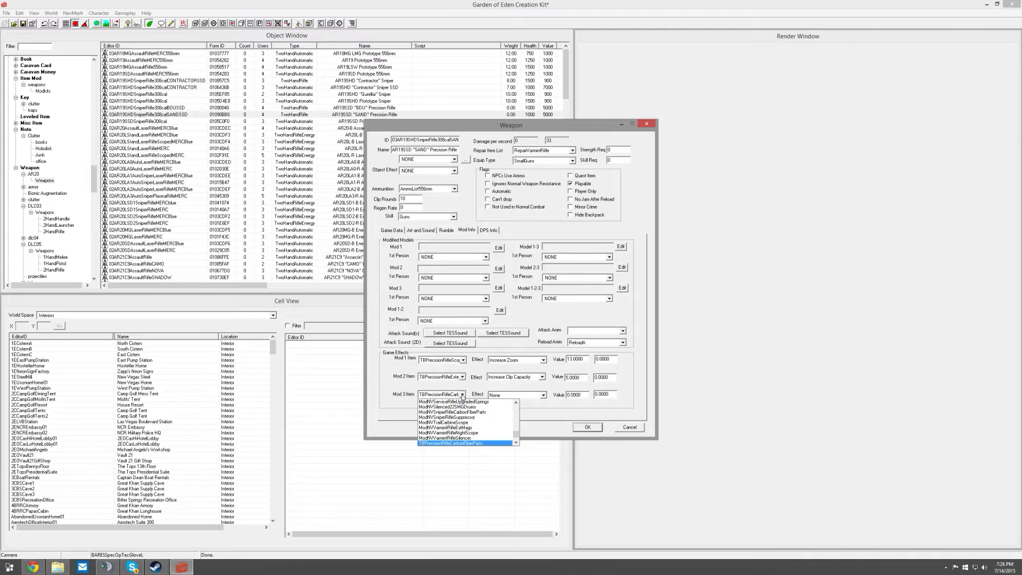
scroll(472, 434, down, 1)
click(472, 433)
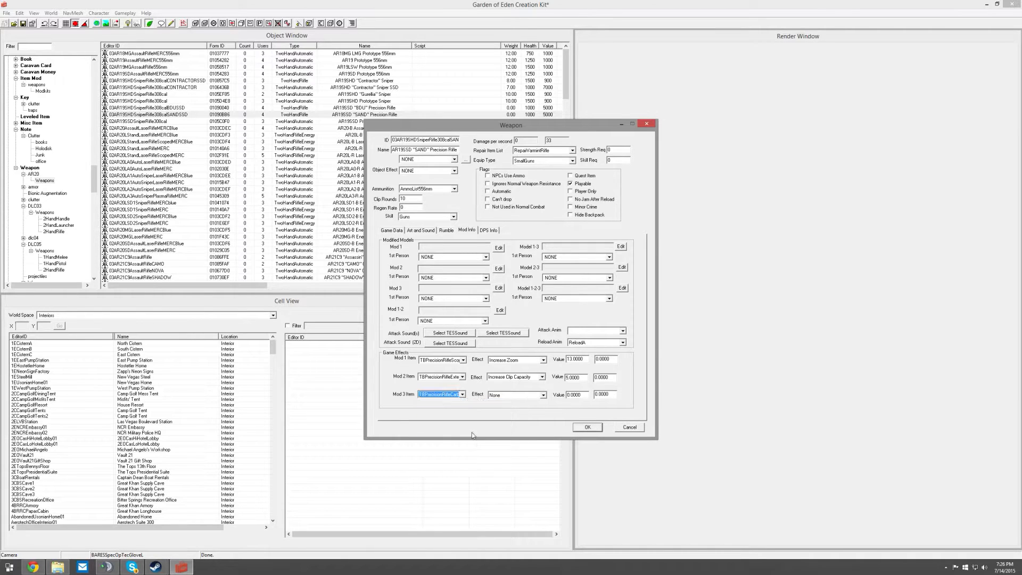
Set the Mod 3 item's effect to Decrease Weight with a value of 5, and save the weapon's settings.
click(543, 396)
scroll(542, 421, up, 3)
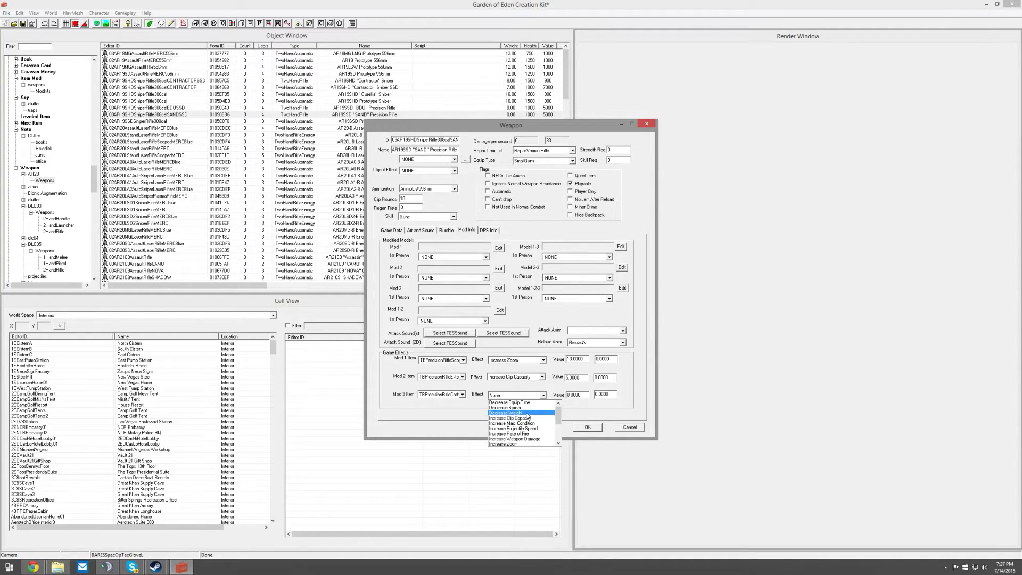
click(527, 413)
click(568, 395)
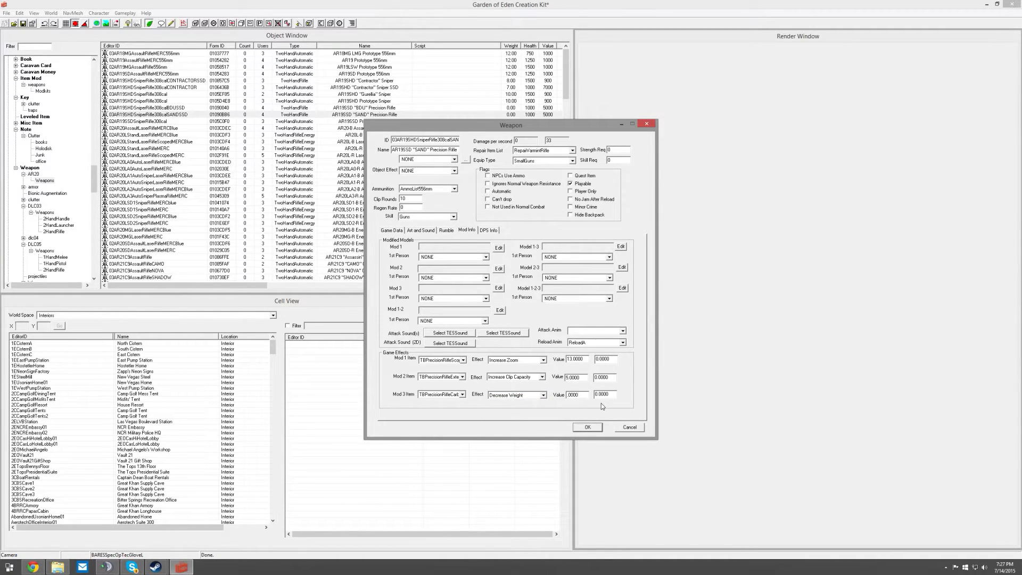
key(BackSpace)
click(400, 231)
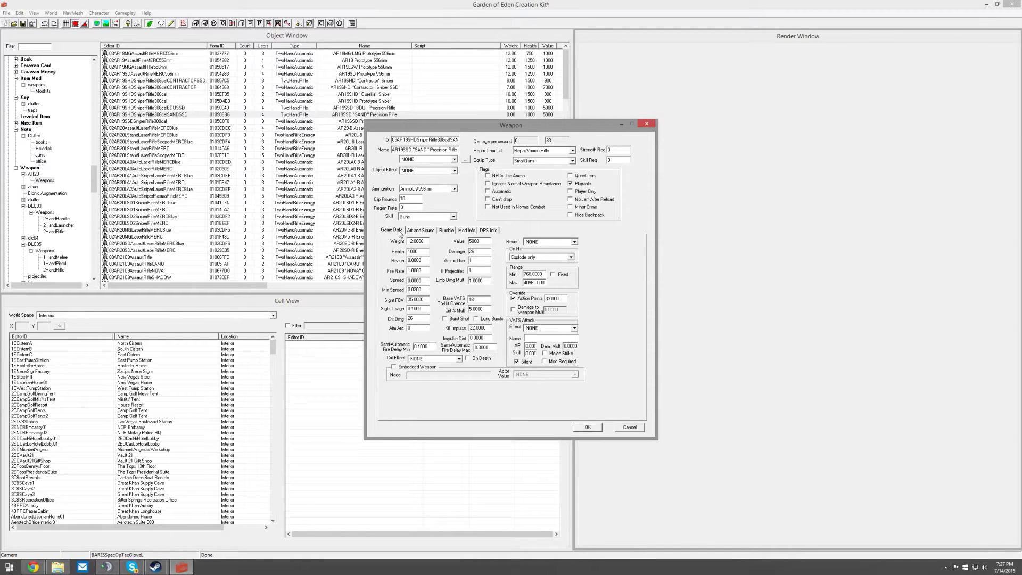
click(471, 230)
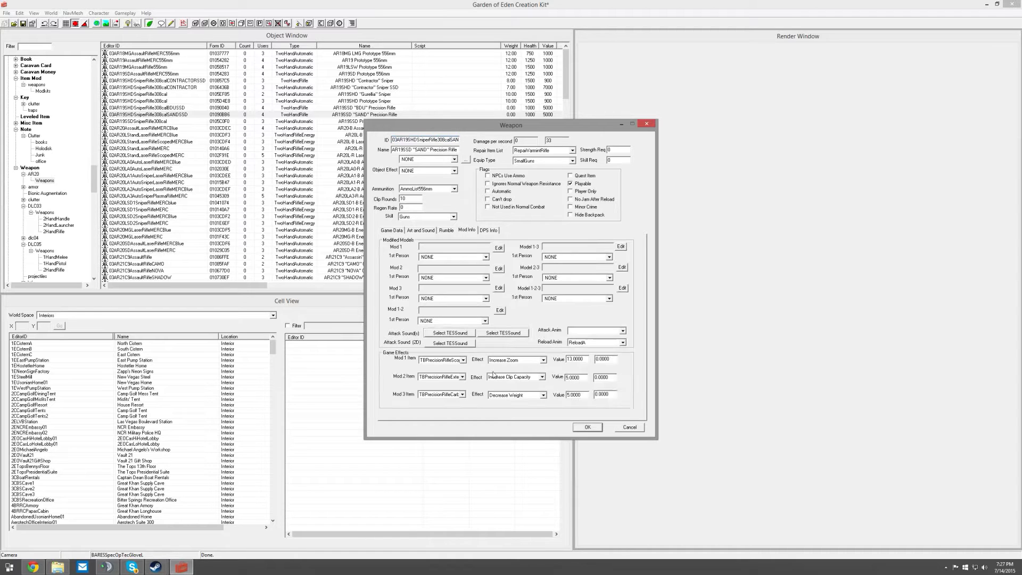
click(588, 427)
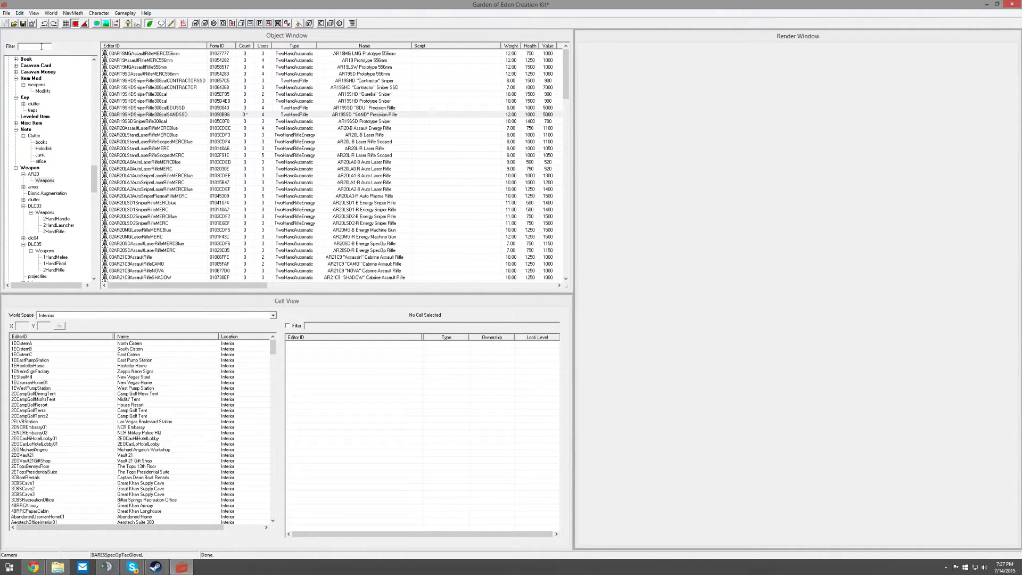
Filter the list of all objects by TBPrecision to find the rifle's item mods.
drag(94, 183, 96, 273)
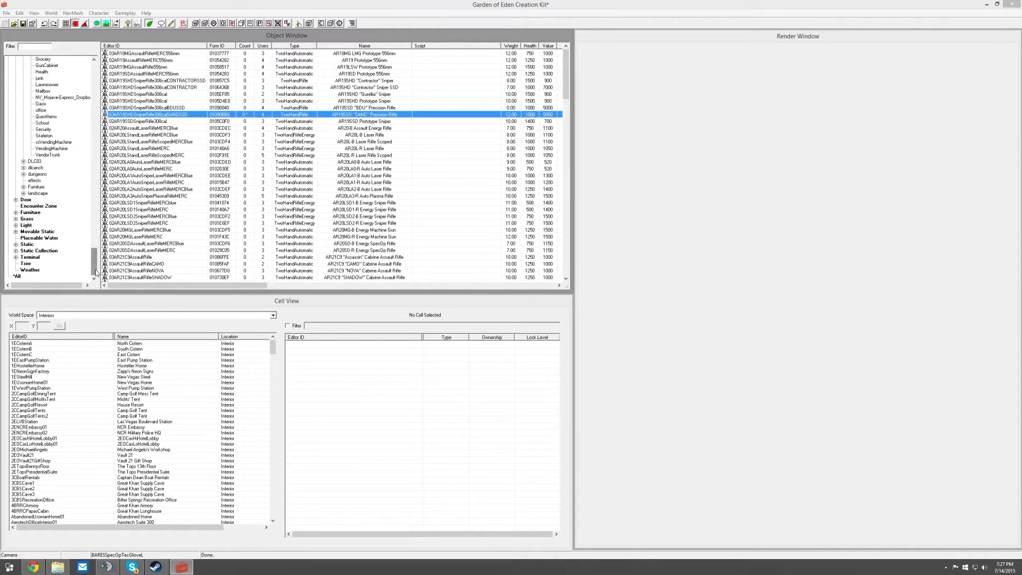
click(17, 276)
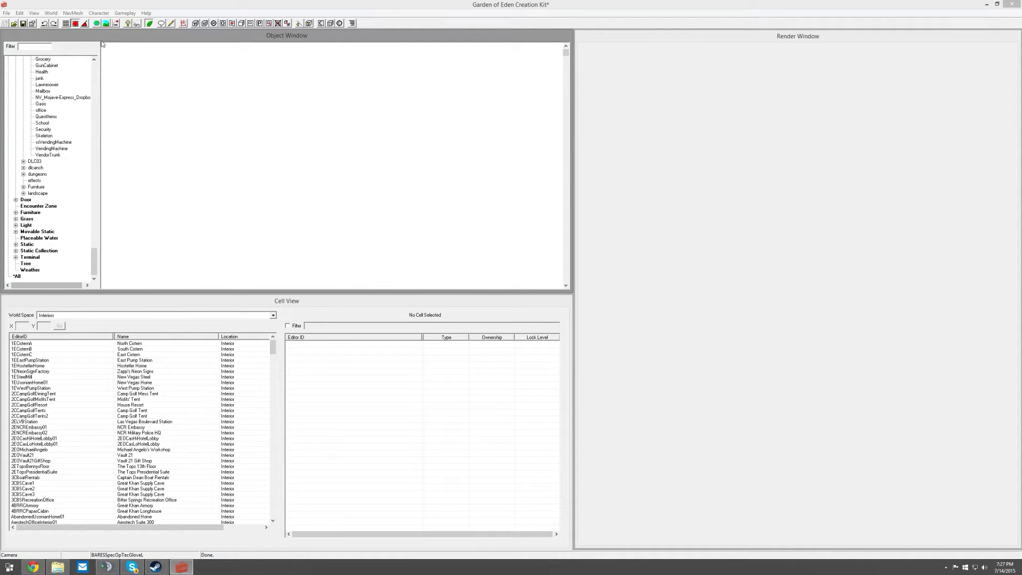
click(42, 46)
text(TBPrecision)
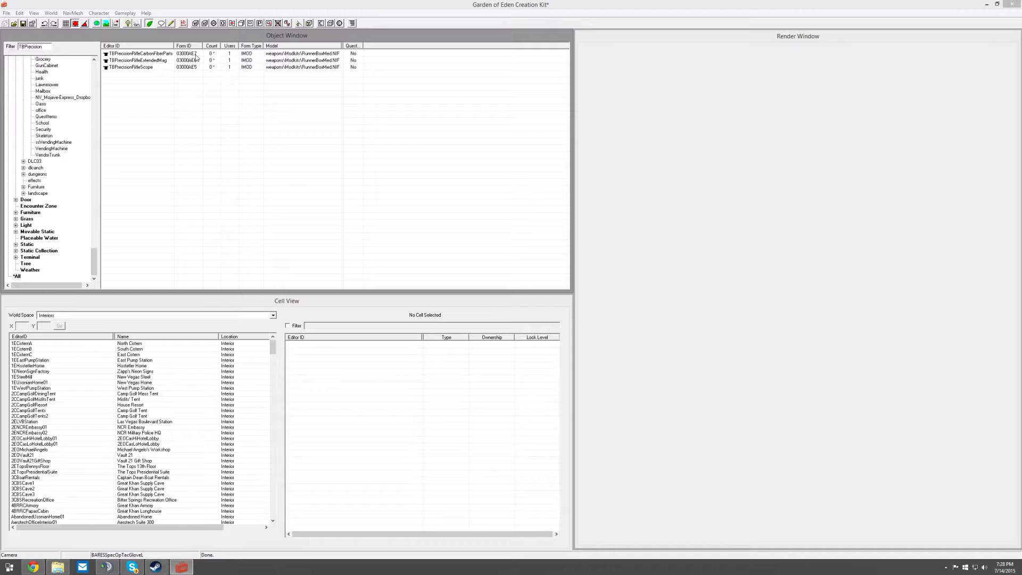
click(163, 55)
click(160, 67)
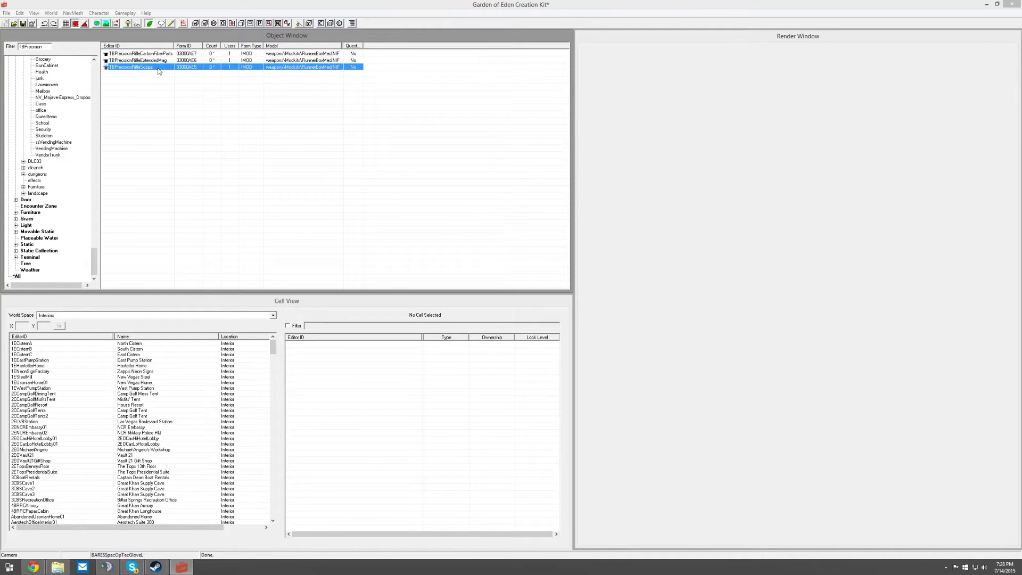
Clear the filter on the object list.
click(47, 48)
drag(47, 48, 10, 51)
key(BackSpace)
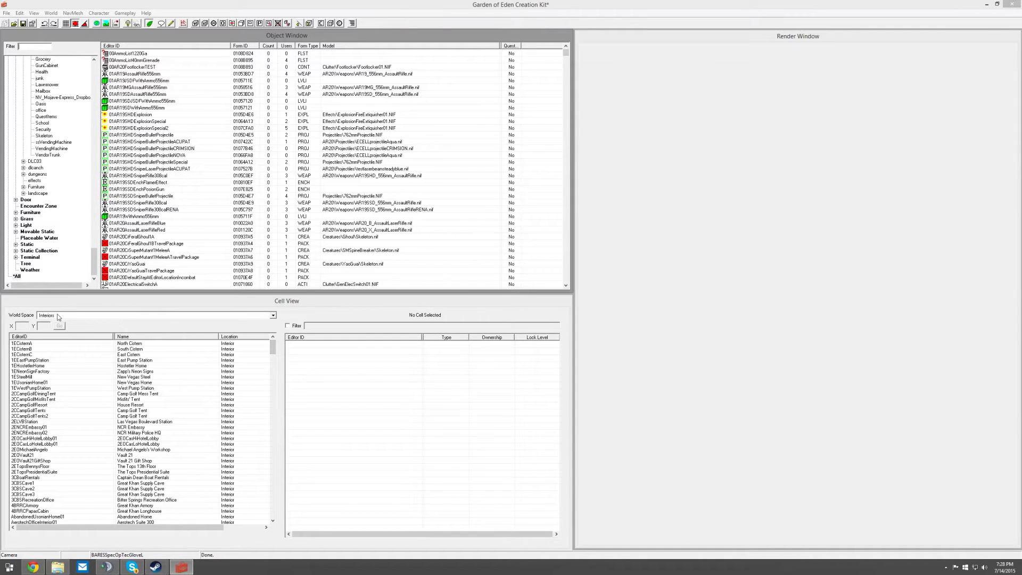
Sort the interior cells by name and load the NCR Military Police HQ cell, 2ENCREmbassy02.
click(141, 337)
drag(113, 337, 138, 337)
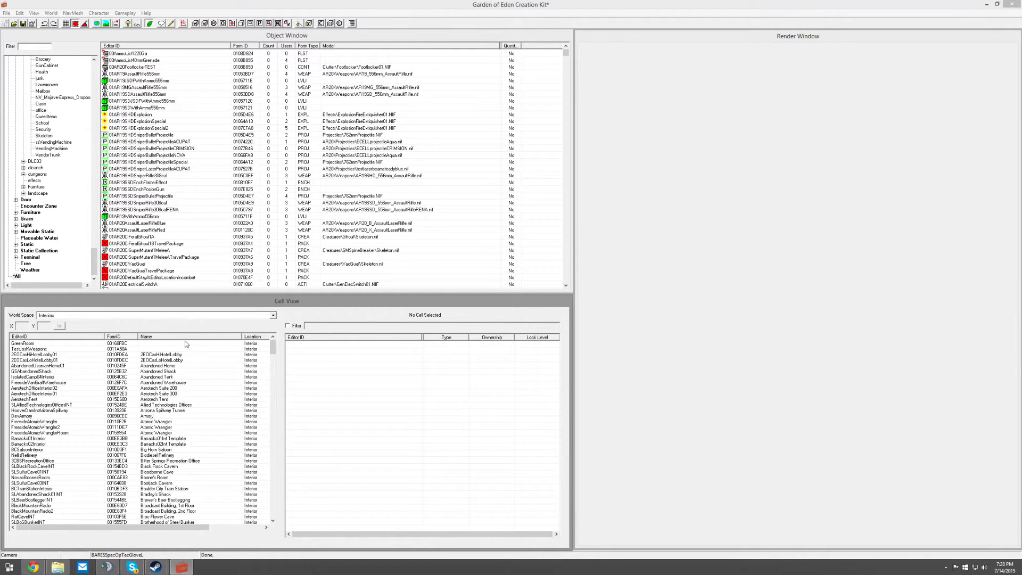
drag(275, 353, 246, 434)
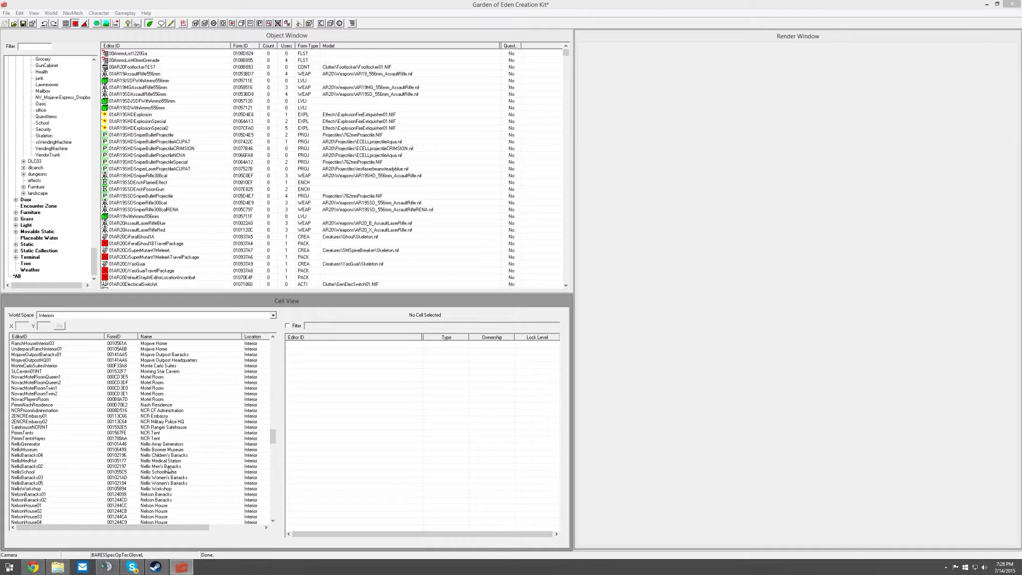
double_click(158, 421)
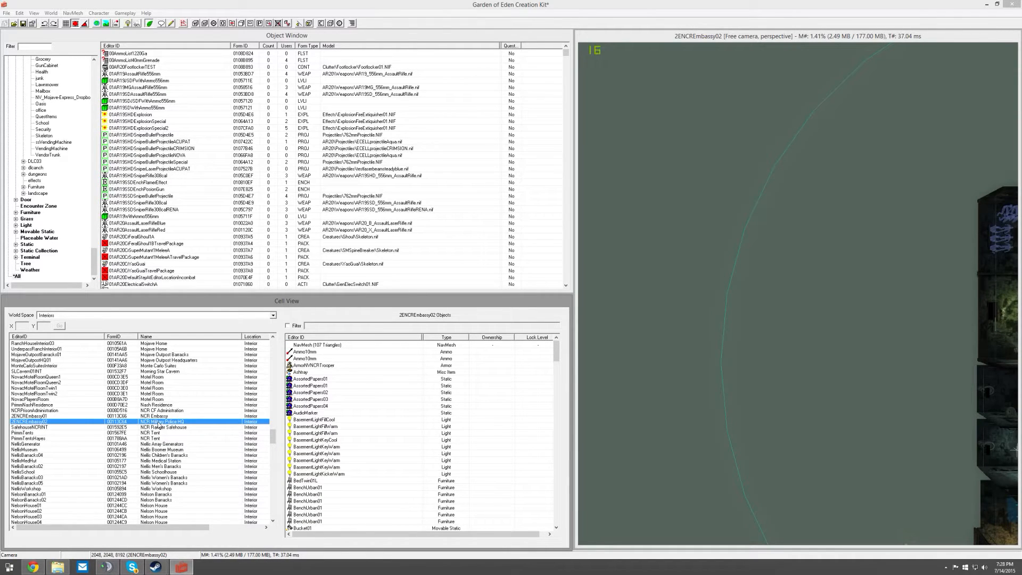
Select the desk terminal TerminalDeskOFF01 in the loaded cell and frame it from the top view.
click(795, 183)
scroll(833, 201, down, 4)
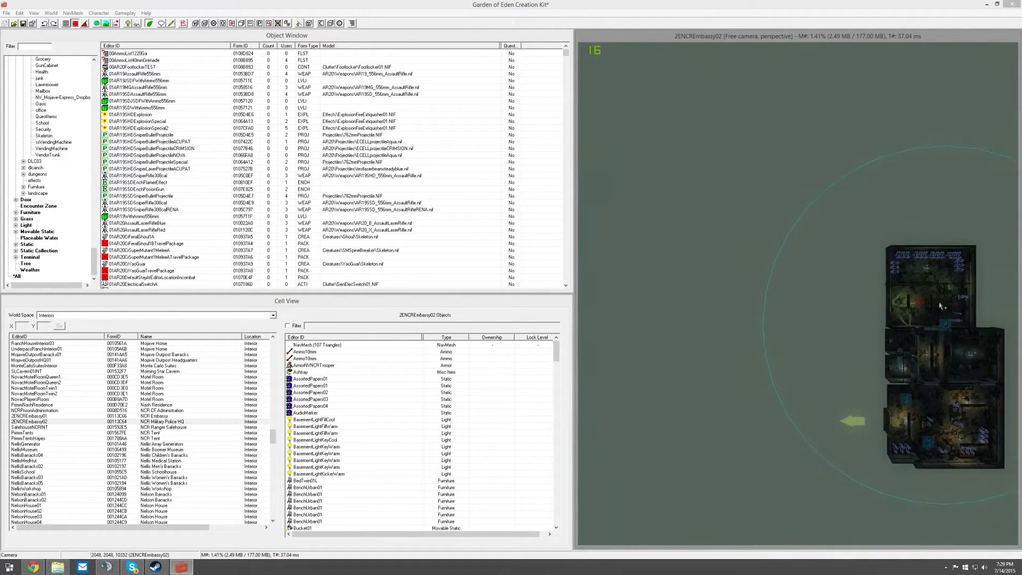
shift+middle_drag(835, 388, 965, 500)
key(w)
key(w)
key(w)
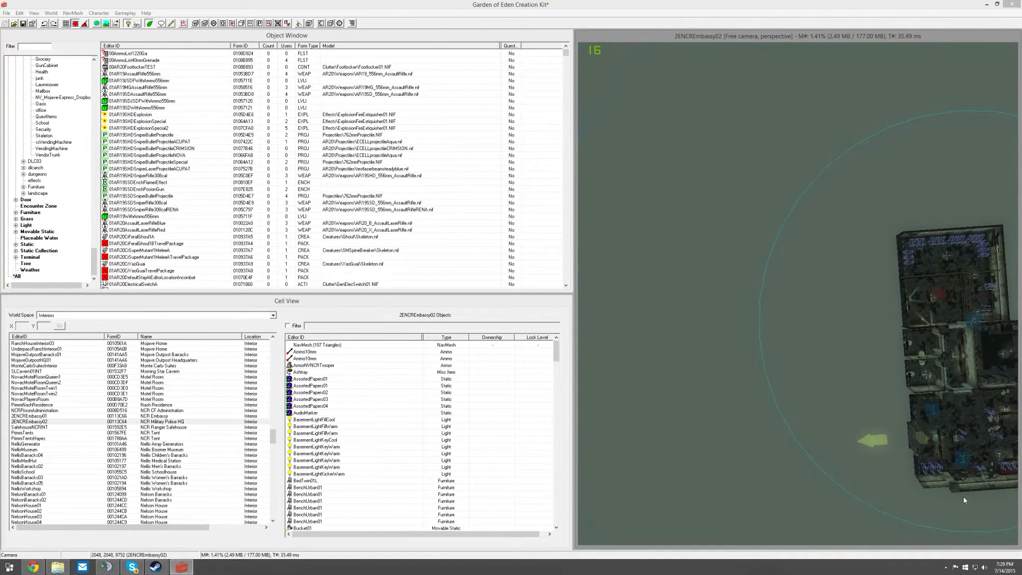
key(w)
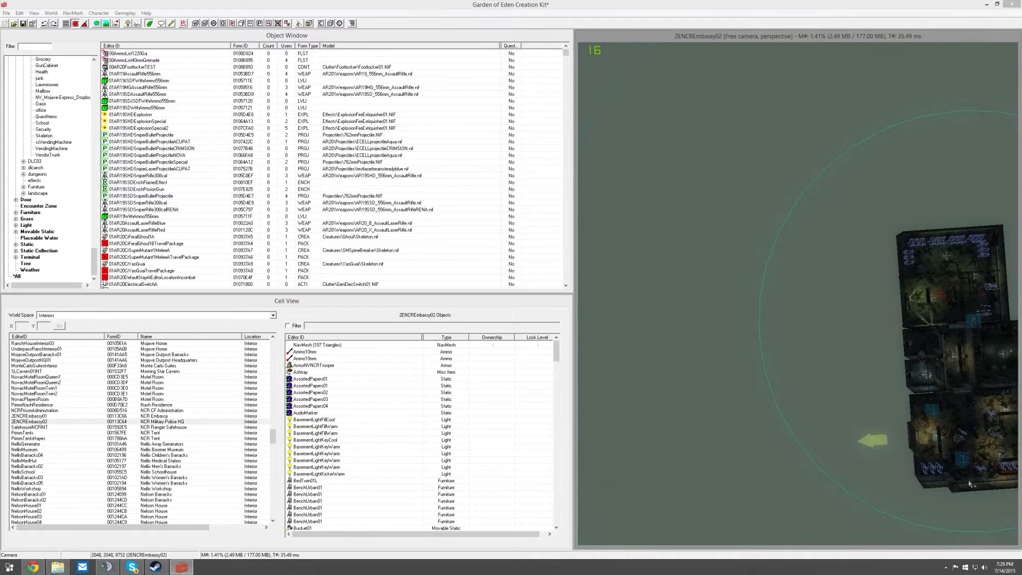
scroll(976, 455, up, 2)
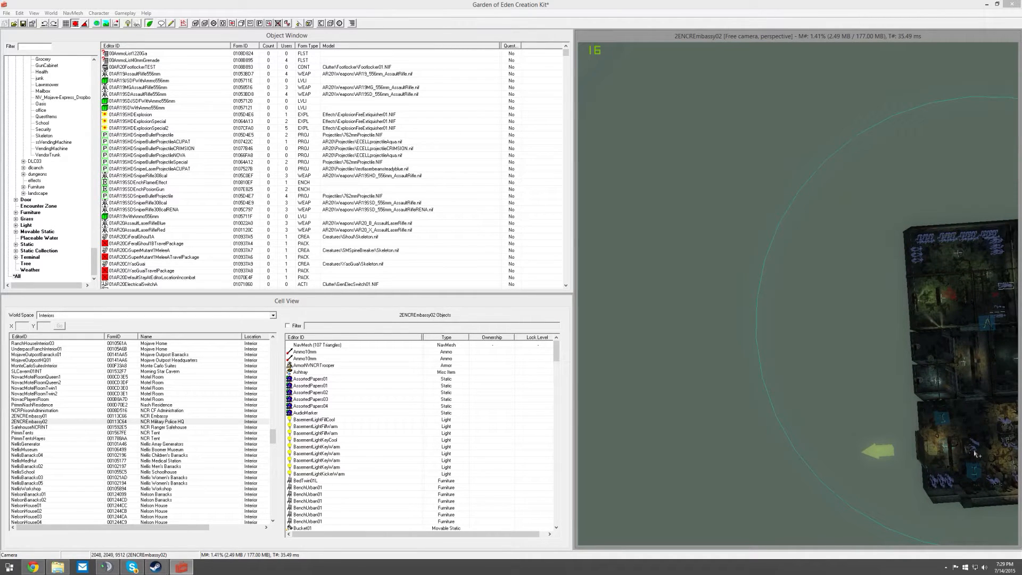
click(971, 451)
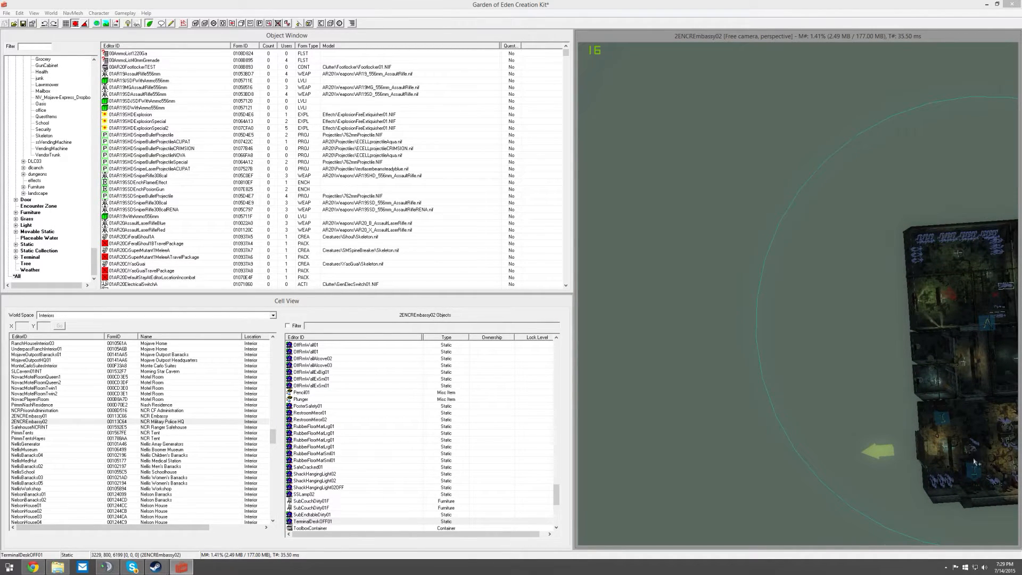
mouse_move(815, 445)
shift+middle_down()
mouse_move(690, 417)
mouse_move(912, 510)
mouse_move(860, 500)
mouse_move(850, 393)
shift+middle_up()
mouse_move(859, 437)
shift+middle_down()
mouse_move(925, 496)
mouse_move(975, 493)
shift+middle_up()
key(t)
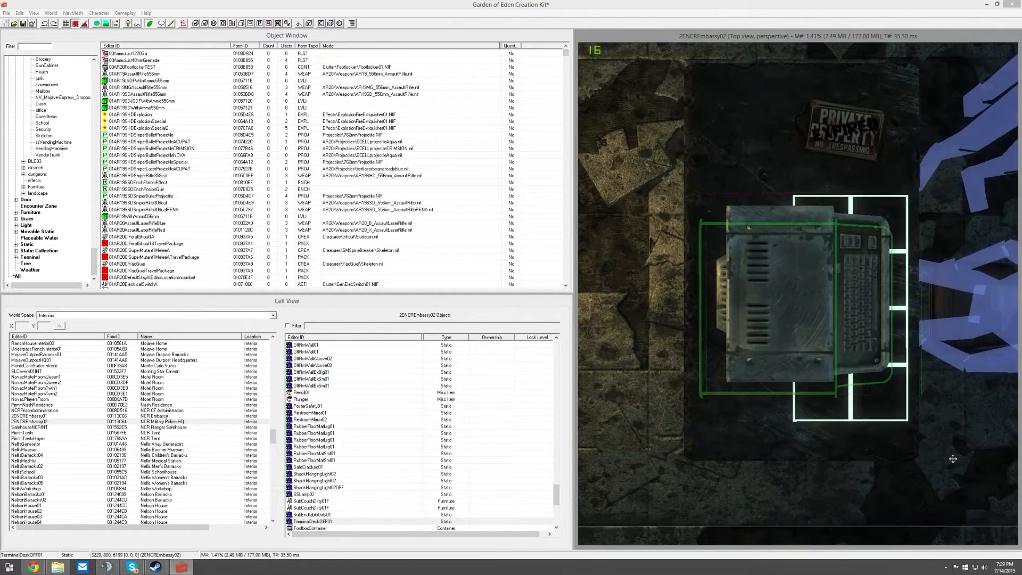
Inspect the desk around the terminal and view the reference properties of the clipboard lying on it.
shift+middle_drag(943, 437, 805, 277)
scroll(804, 311, down, 5)
scroll(740, 280, up, 5)
click(652, 299)
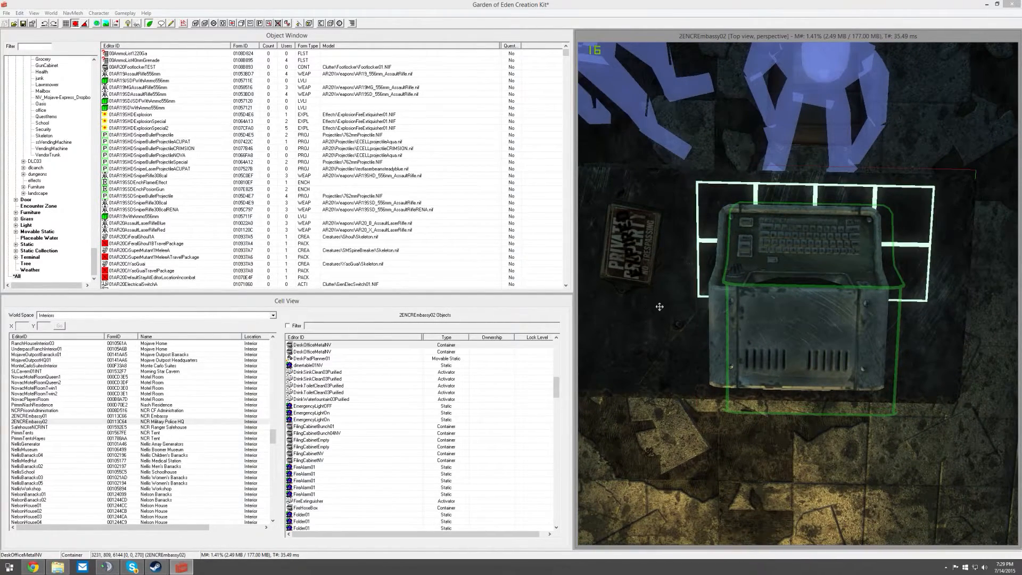
scroll(672, 315, down, 5)
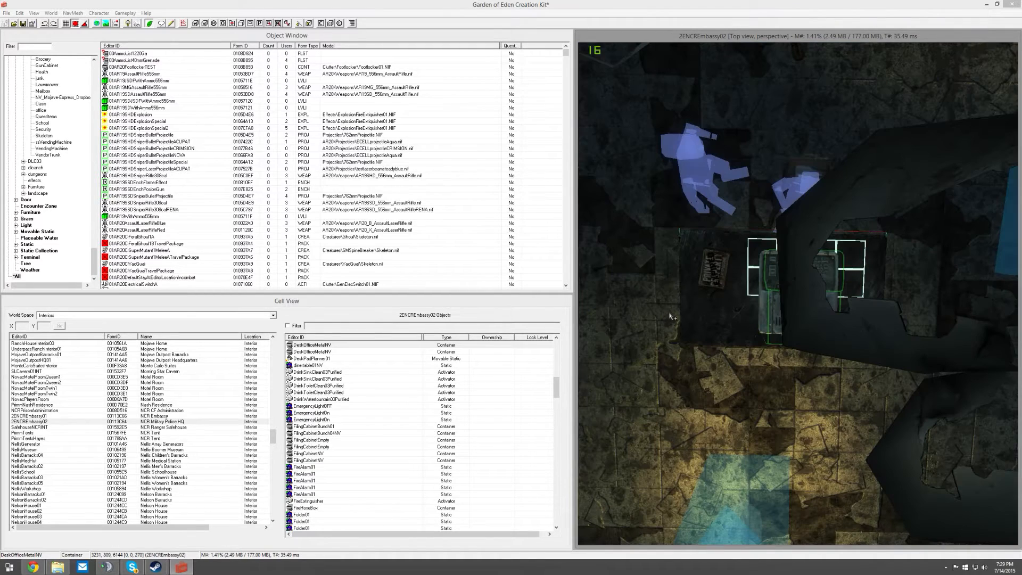
shift+middle_drag(681, 313, 708, 286)
scroll(730, 247, up, 5)
double_click(624, 248)
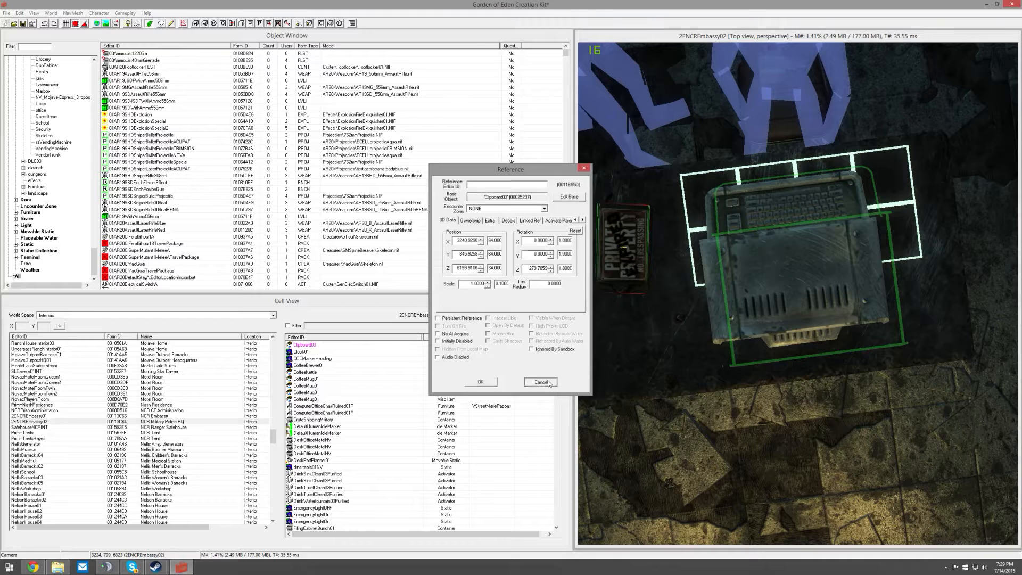
click(557, 380)
Delete the clipboard lying on the desk beside the terminal.
click(617, 248)
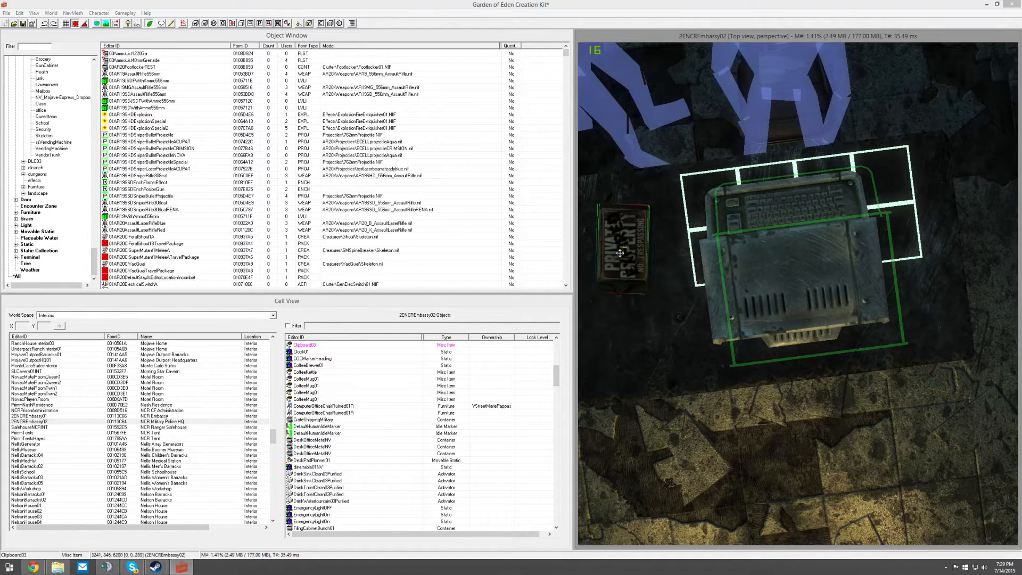
key(t)
scroll(684, 290, down, 5)
scroll(683, 291, down, 3)
scroll(684, 292, up, 3)
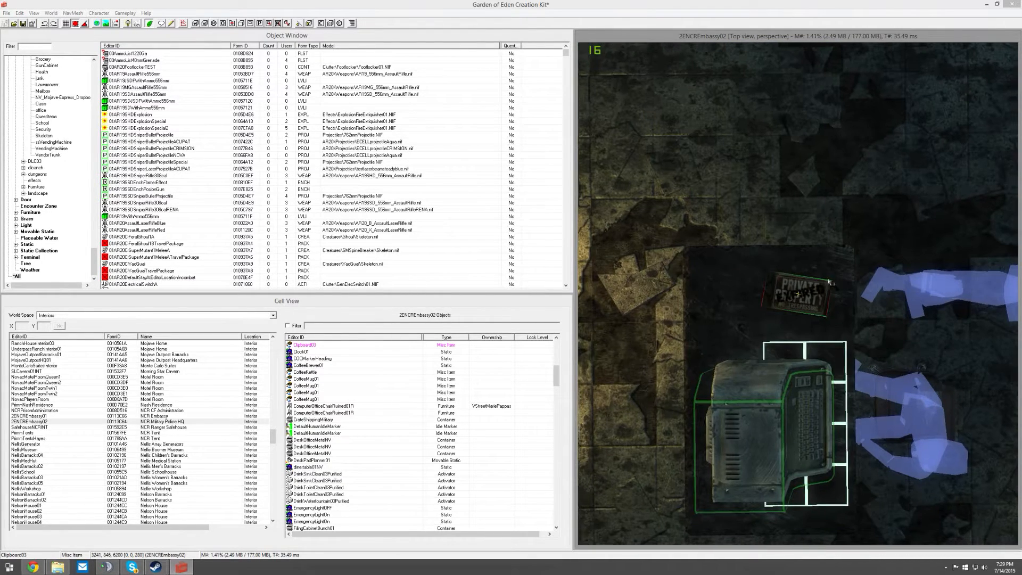
shift+middle_drag(684, 292, 892, 388)
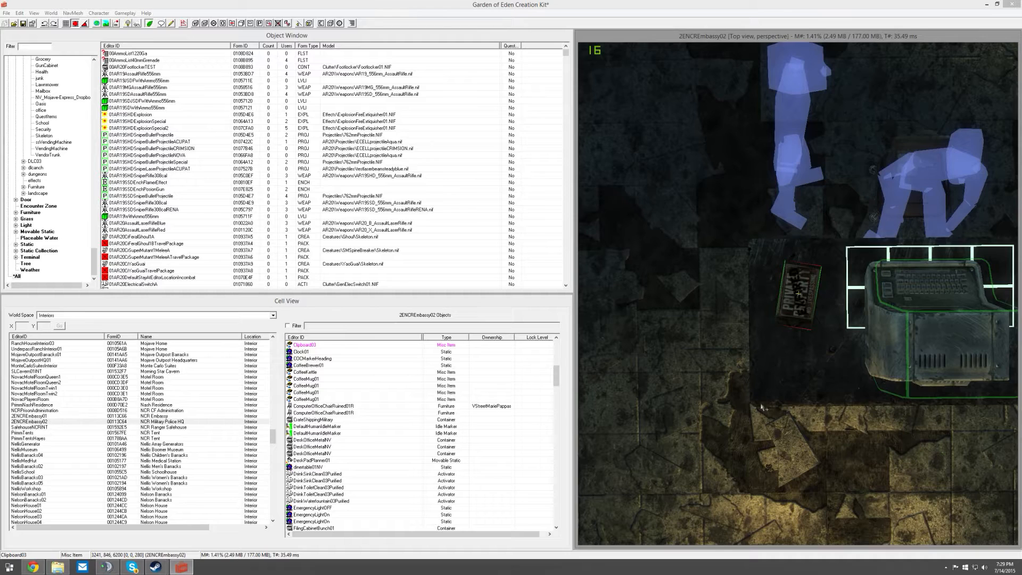
shift+middle_drag(776, 411, 861, 346)
shift+middle_drag(819, 402, 841, 353)
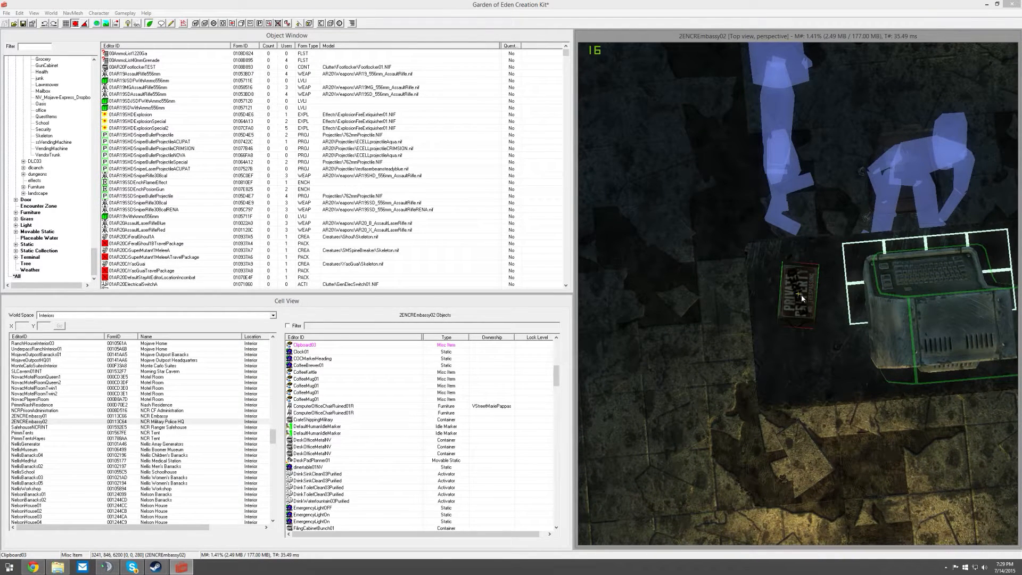
key(Delete)
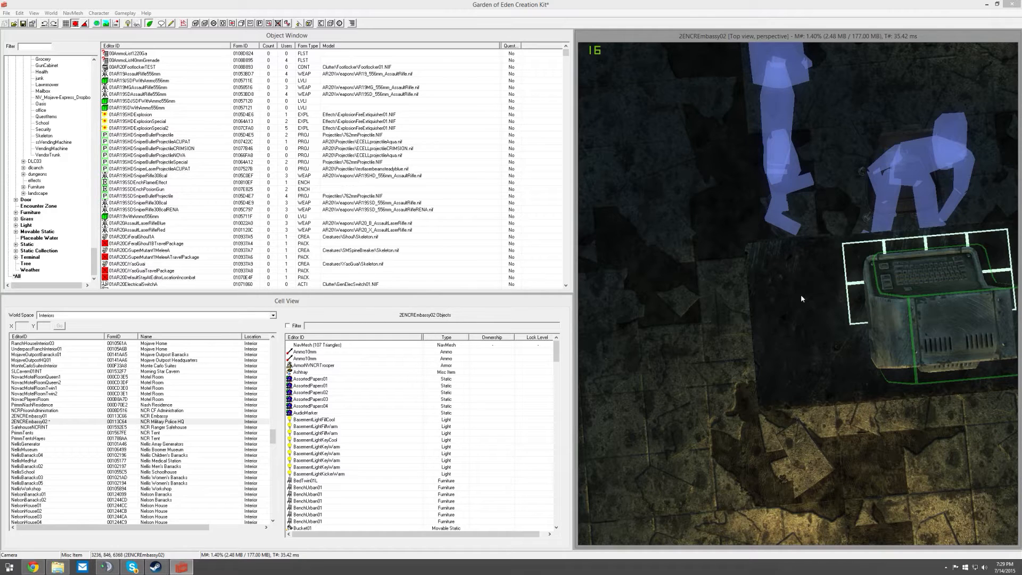
Filter the object list for TBPrecision, place TBPrecisionRifleScope on the desk beside the terminal and drop it onto the desktop.
click(45, 47)
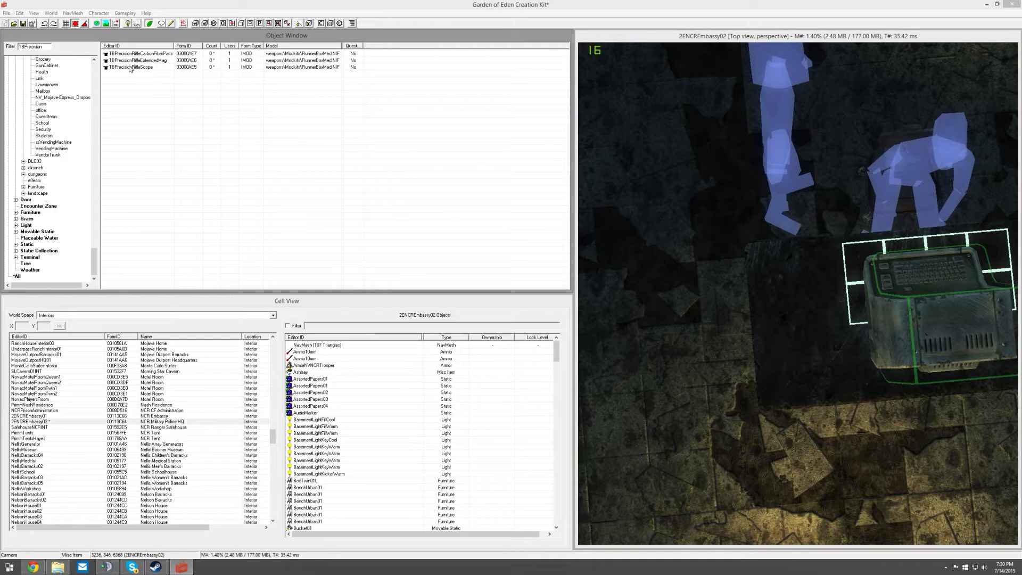
drag(126, 68, 800, 285)
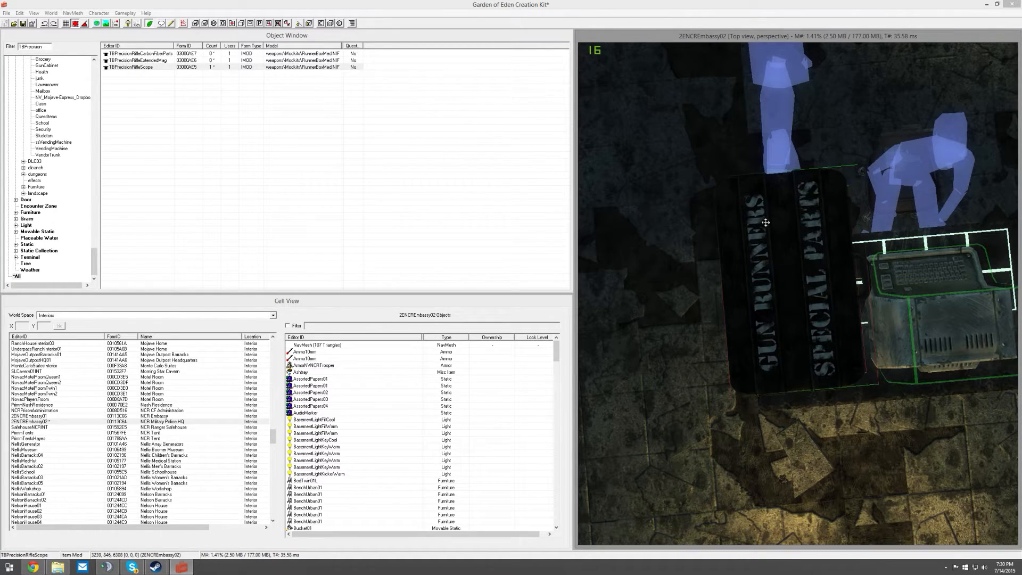
key(f)
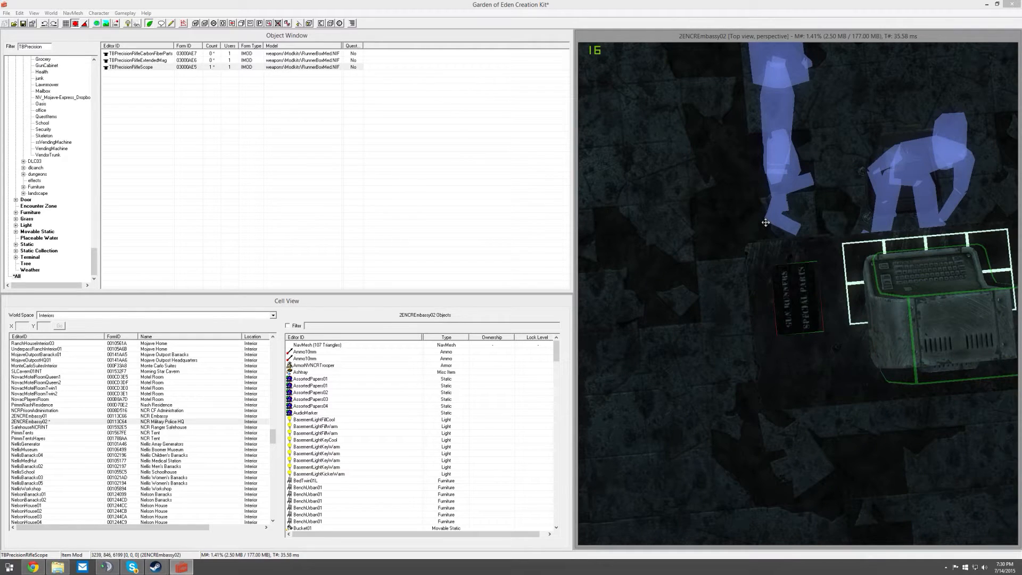
Set the placed scope mod's Z rotation to 270 and its X position to 3253.0945.
double_click(793, 291)
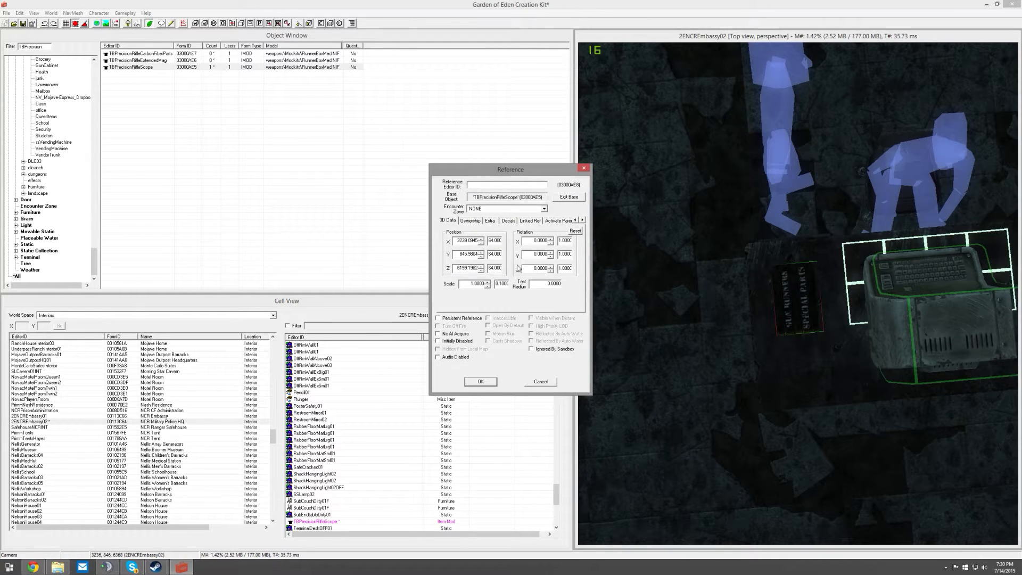
click(551, 272)
double_click(537, 268)
scroll(536, 267, down, 20)
scroll(536, 266, down, 20)
scroll(536, 267, down, 10)
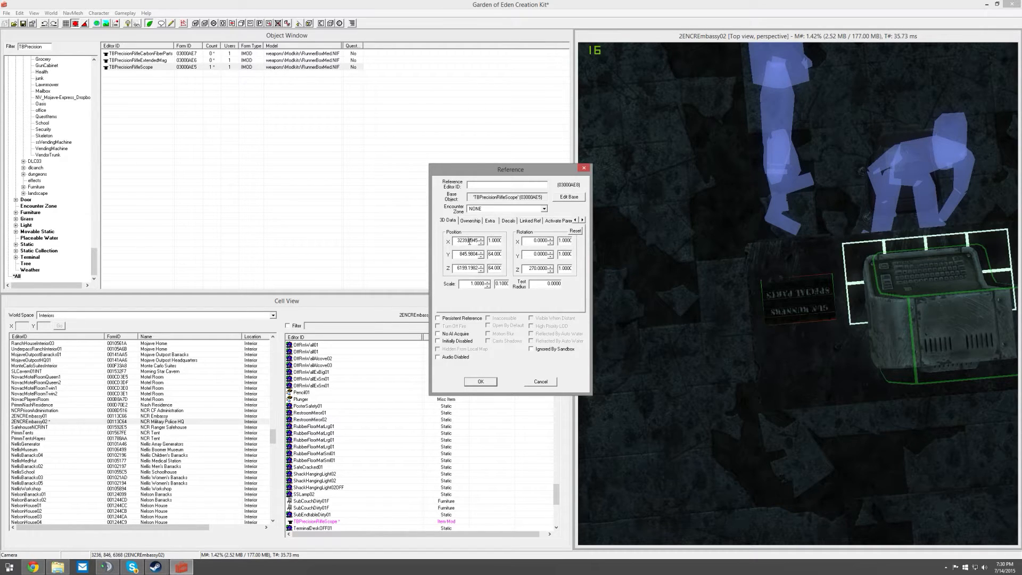
scroll(470, 242, up, 12)
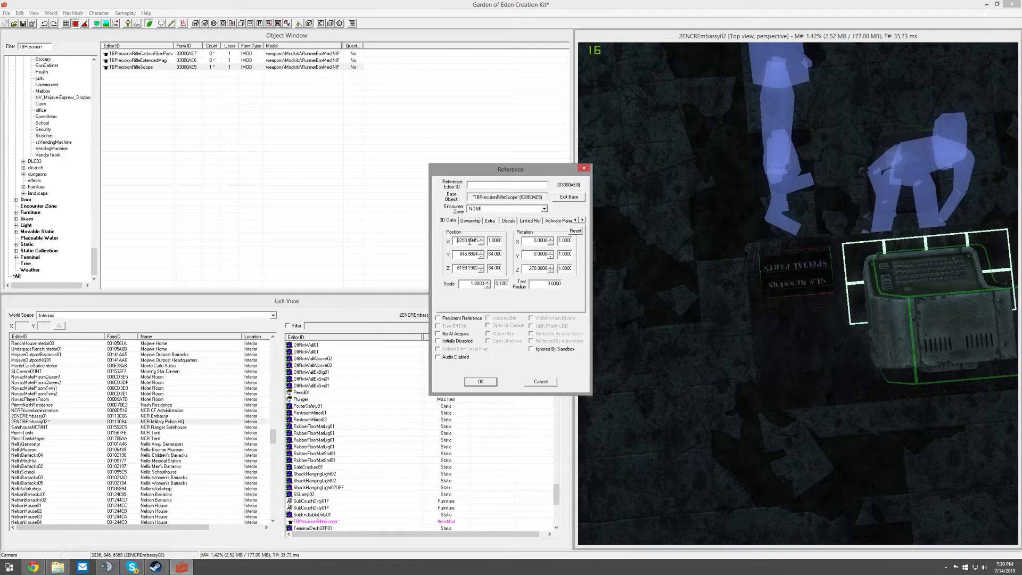
scroll(470, 242, up, 2)
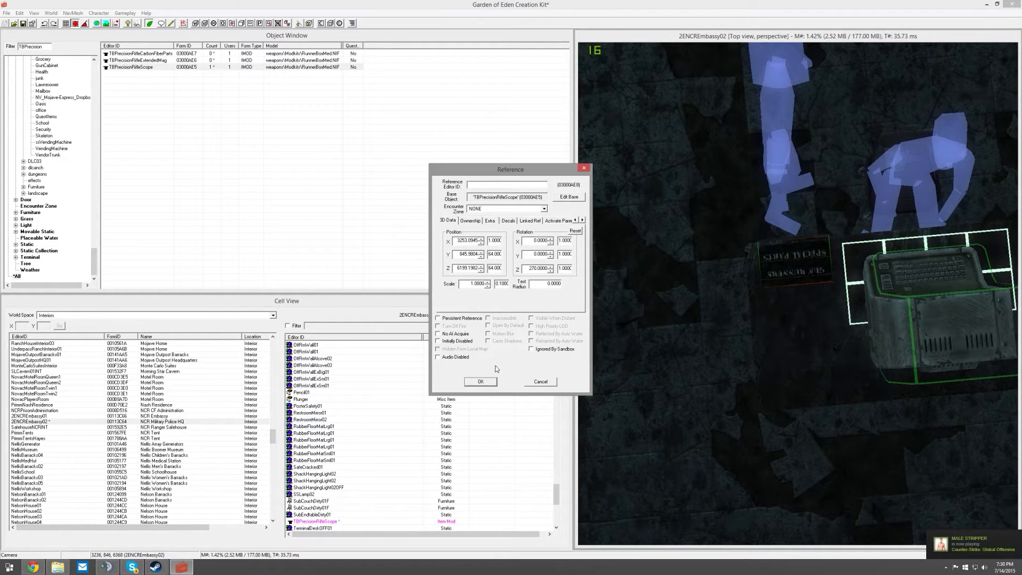
click(481, 382)
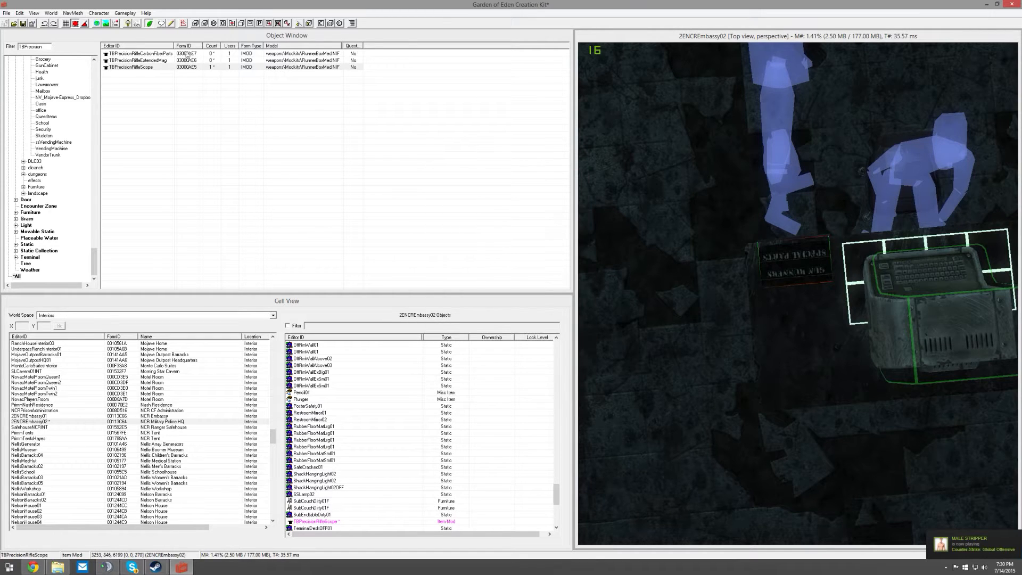
Place TBPrecisionRifleExtendedMag on the desk next to the scope box and set its Z rotation to 270.
drag(809, 341, 806, 330)
key(f)
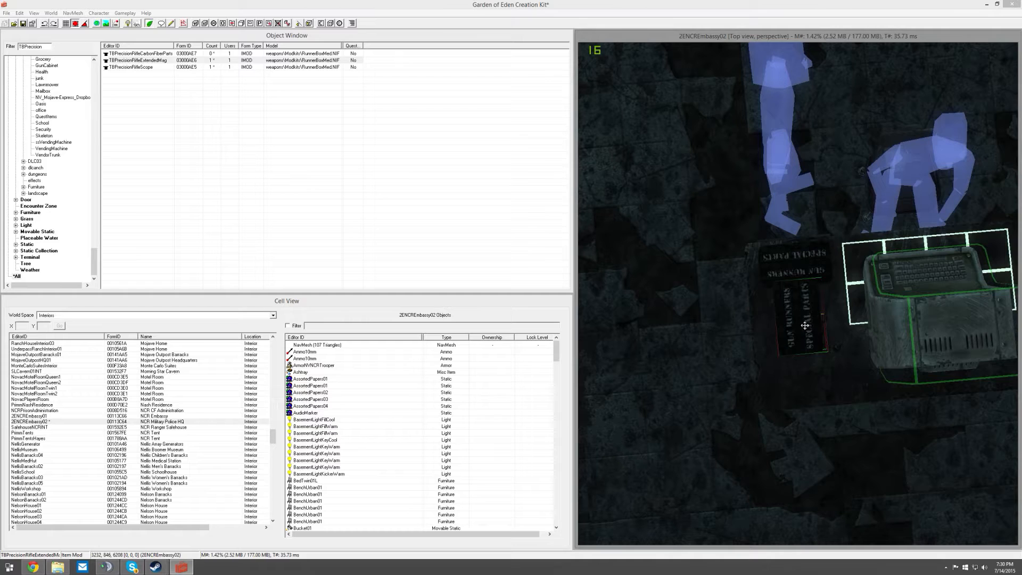
double_click(805, 328)
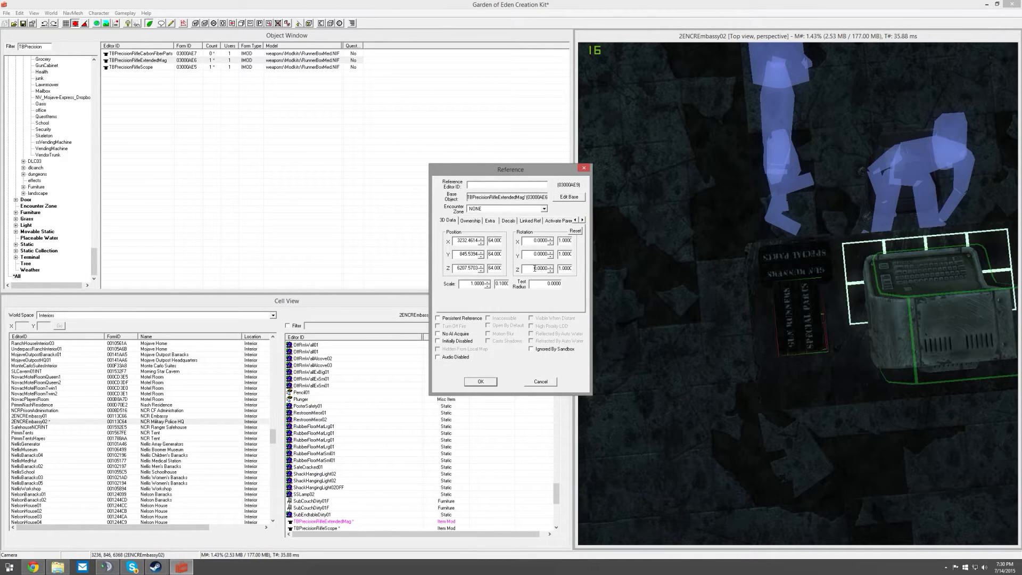
text(30)
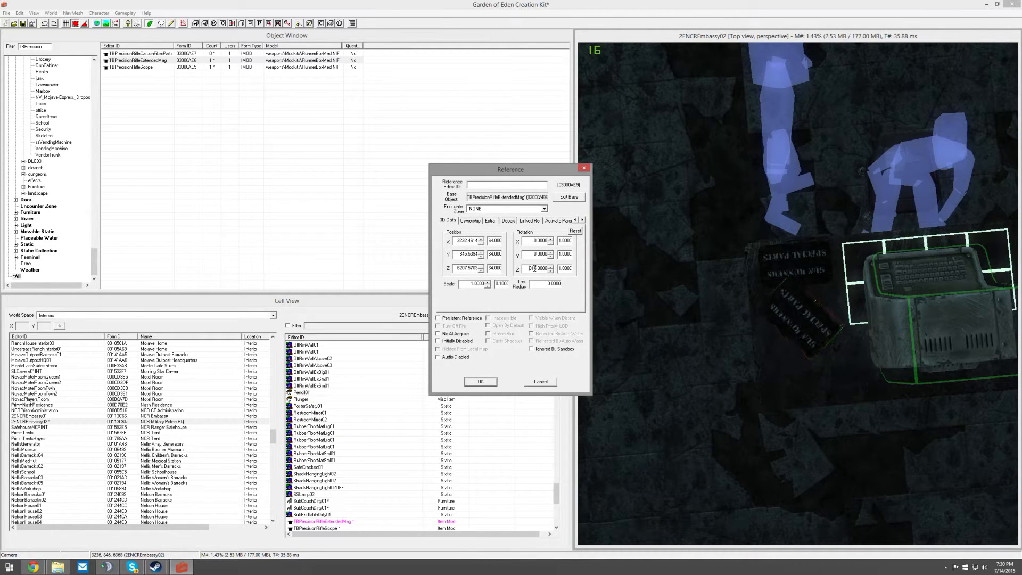
key(BackSpace)
key(BackSpace)
text(270)
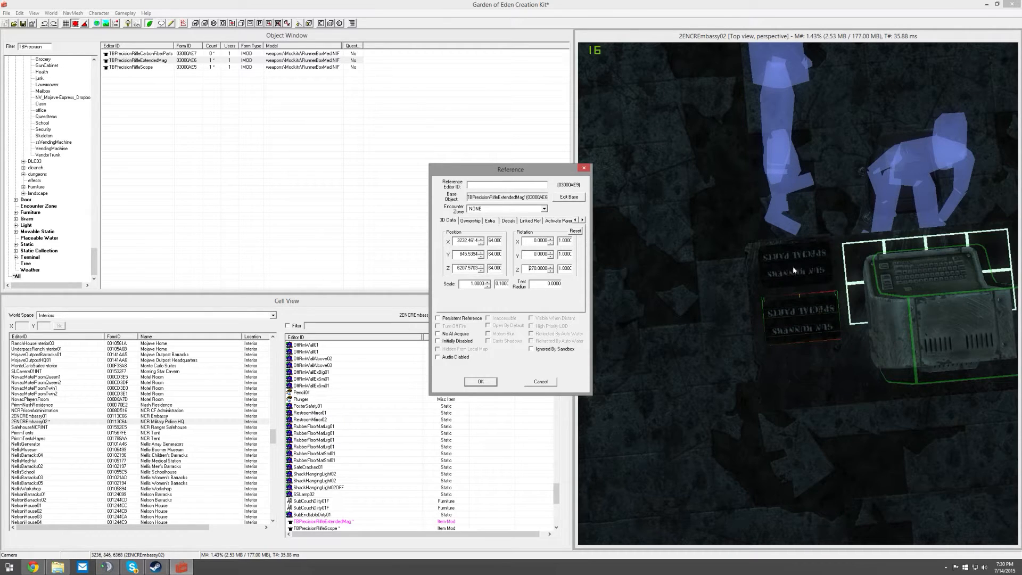
Set the extended mag box's X position to 3234.4614 with a movement increment of 1, and drop it onto the desktop.
key(BackSpace)
key(BackSpace)
scroll(464, 240, up, 2)
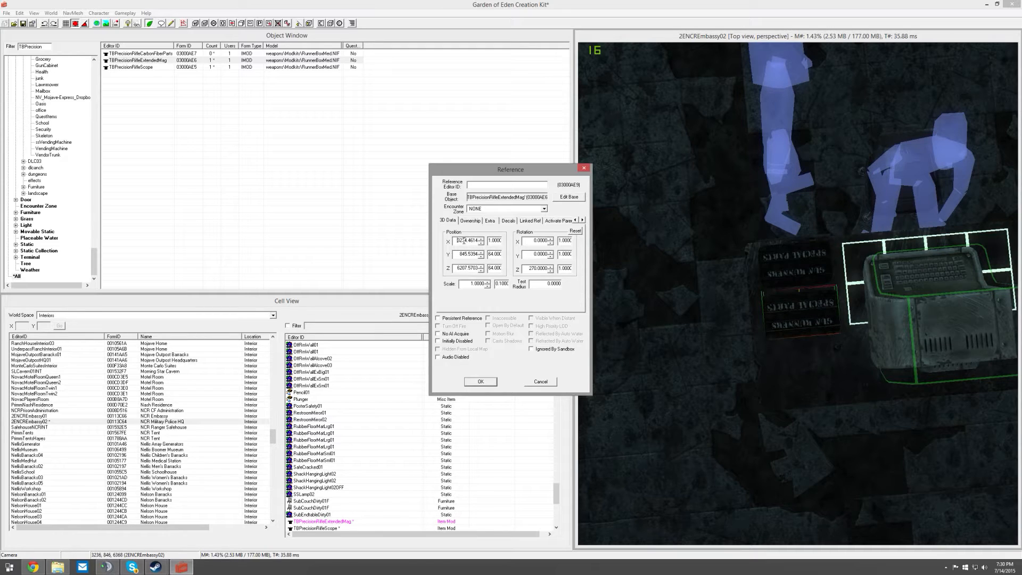
click(481, 381)
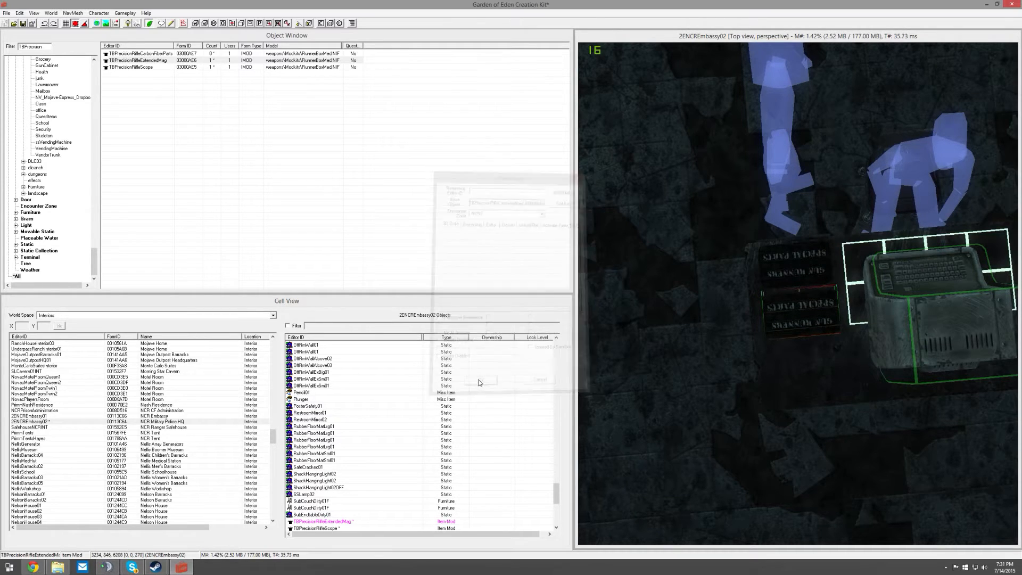
click(792, 309)
key(f)
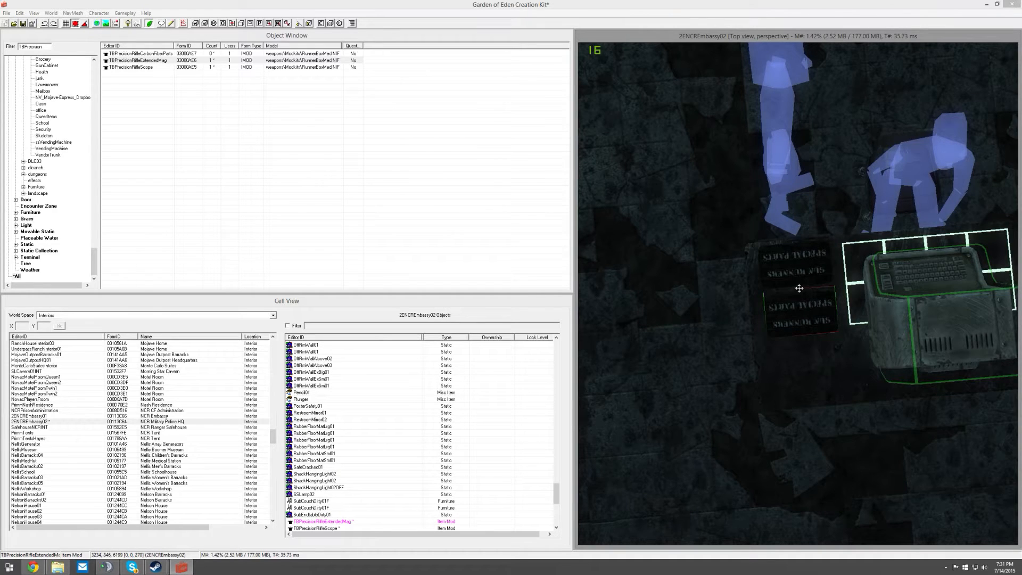
click(805, 353)
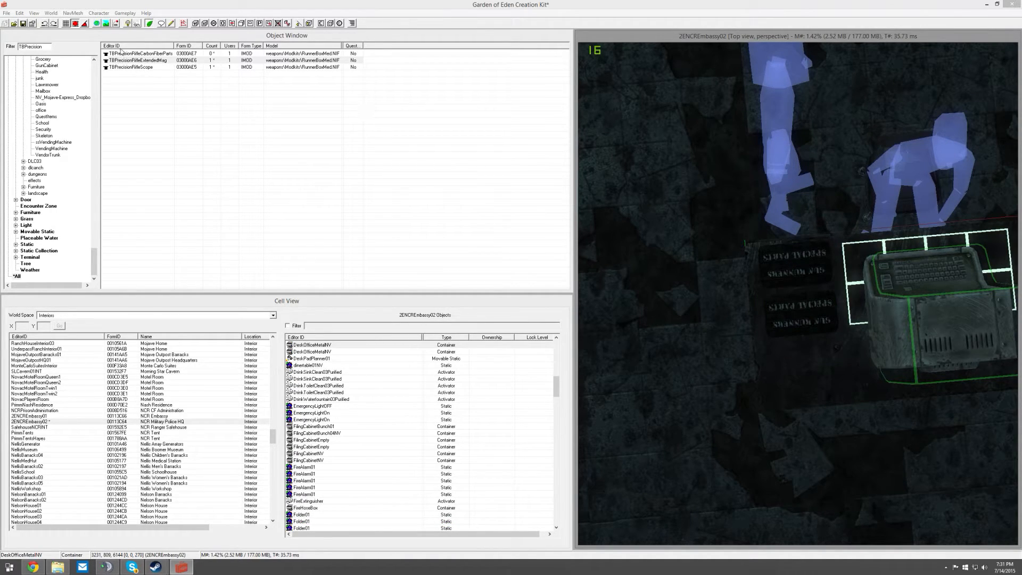
Place TBPrecisionRifleCarbonFiberParts on the desk next to the extended mag box and set its Z rotation to 269.
drag(139, 54, 825, 395)
key(f)
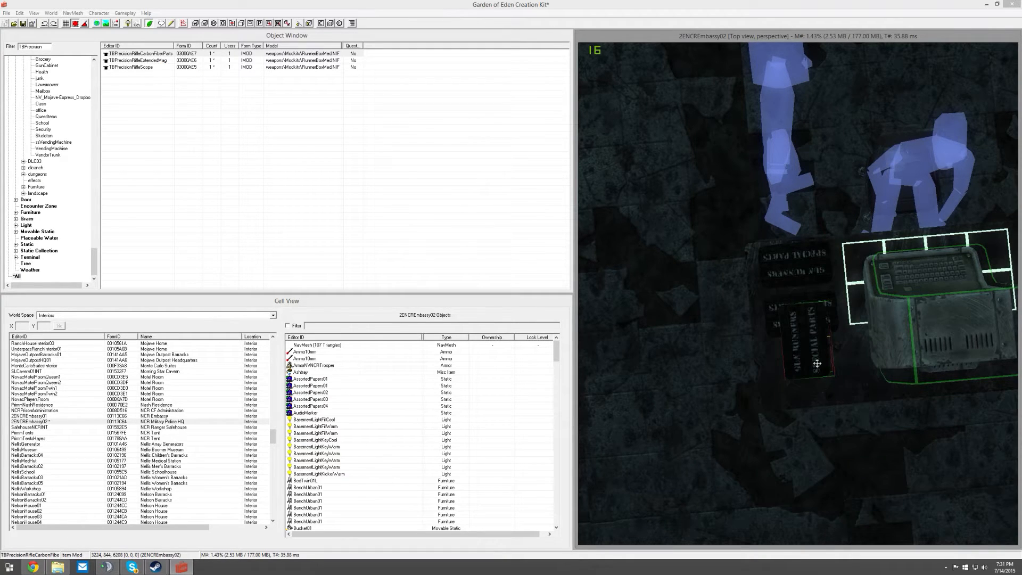
double_click(812, 325)
click(540, 269)
scroll(539, 269, down, 20)
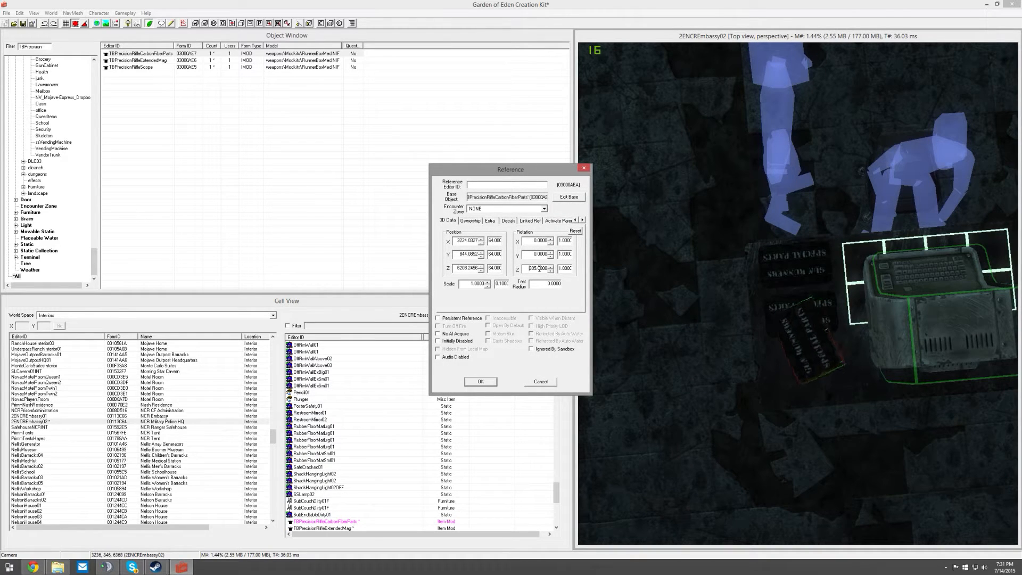
scroll(536, 269, down, 20)
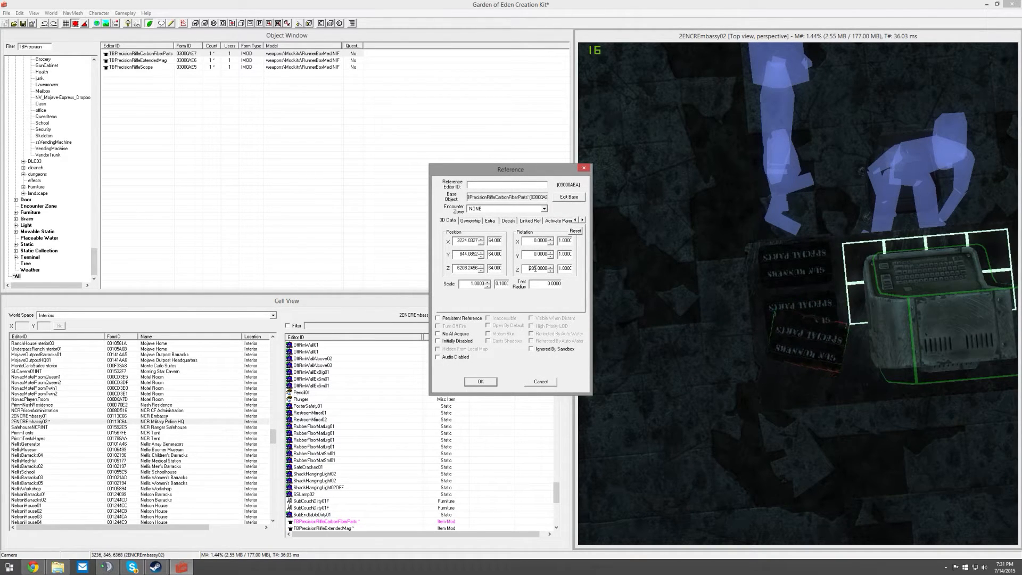
scroll(536, 269, down, 2)
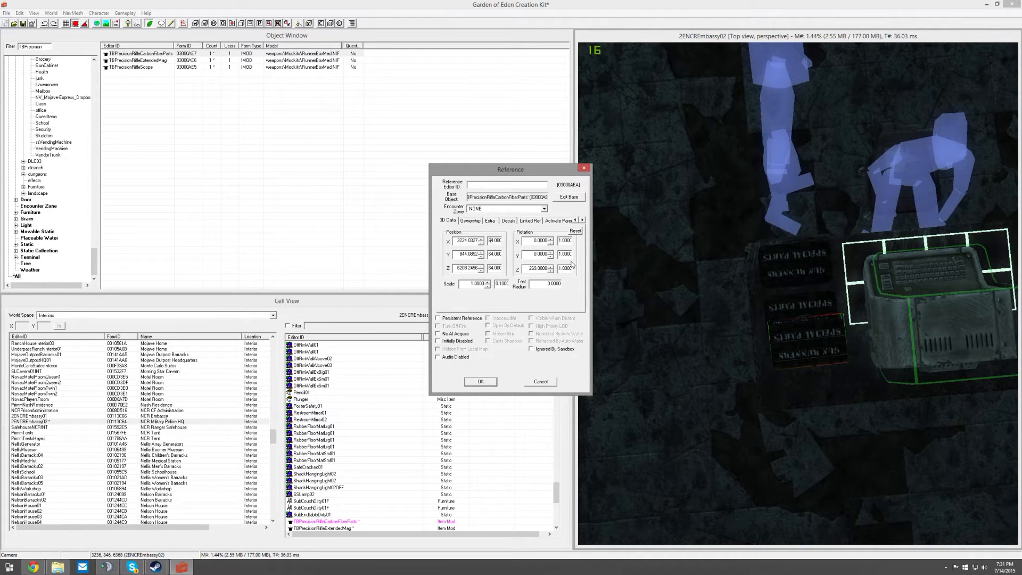
Set the carbon fiber parts box's X position to about 3216 with a movement increment of 1, and drop it onto the desktop.
key(BackSpace)
text(1)
scroll(467, 241, down, 9)
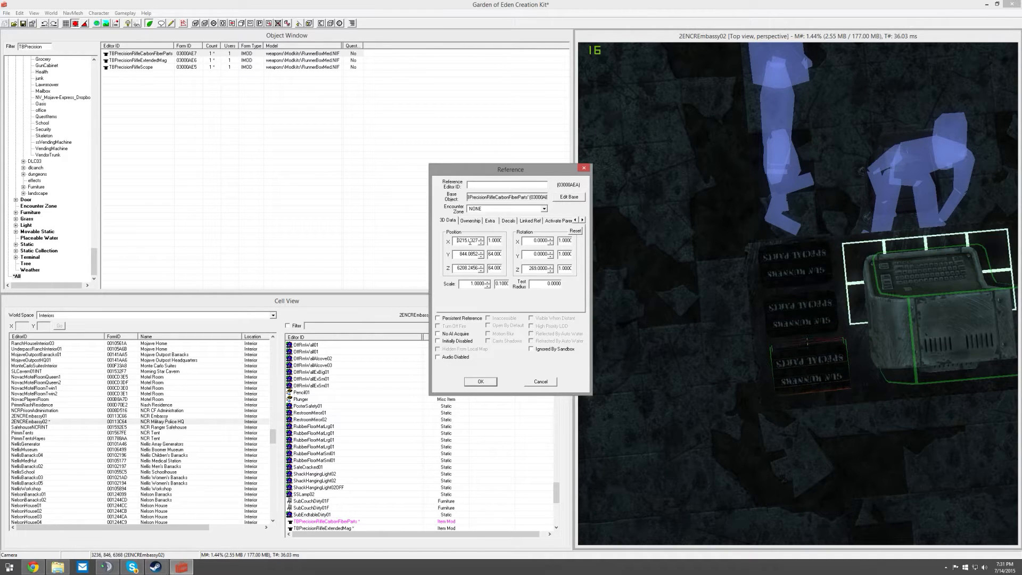
scroll(470, 241, up, 1)
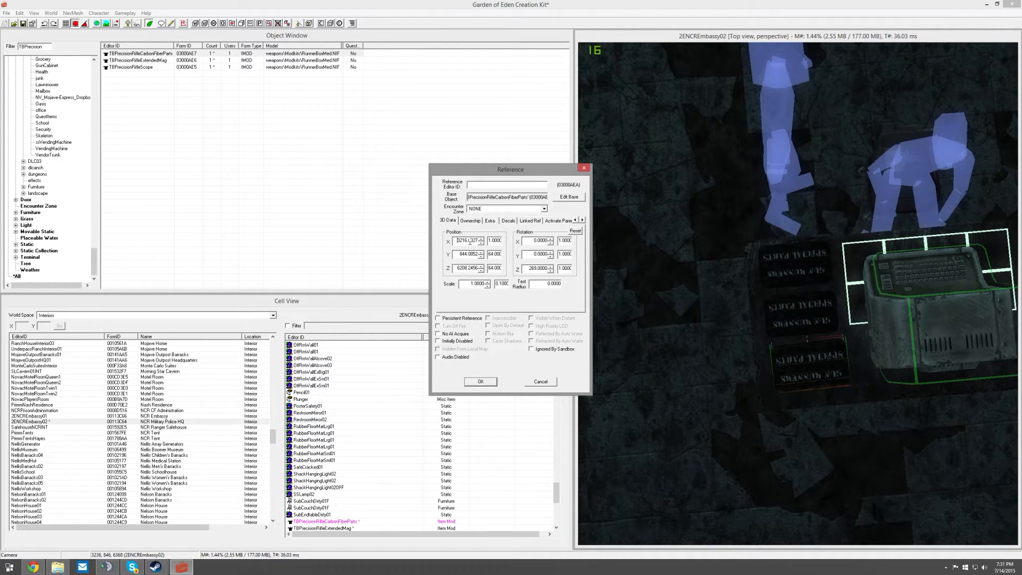
click(474, 382)
key(f)
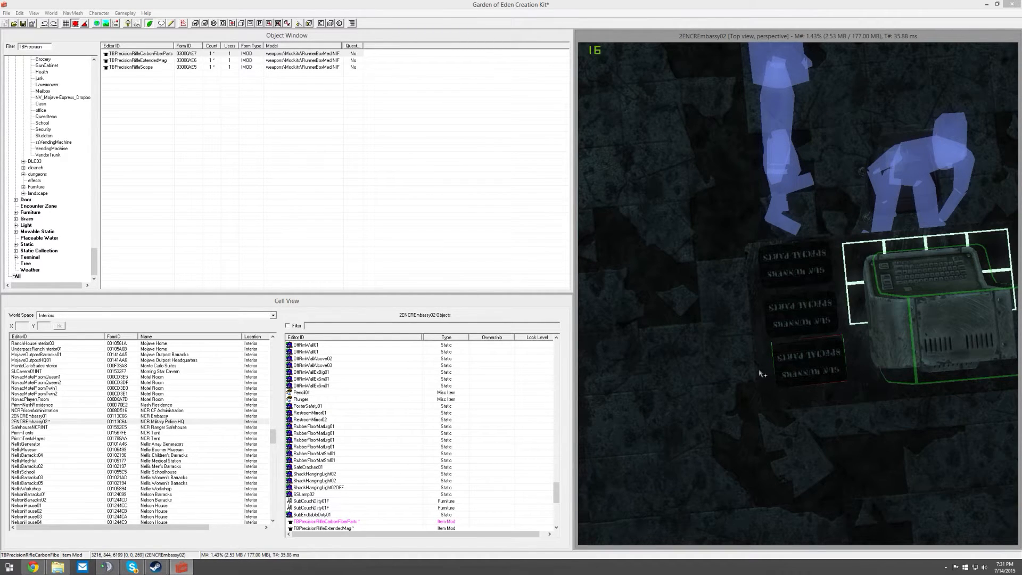
Delete the terminal standing on the desk beside the three mod boxes.
scroll(762, 375, down, 5)
shift+middle_drag(783, 127, 830, 296)
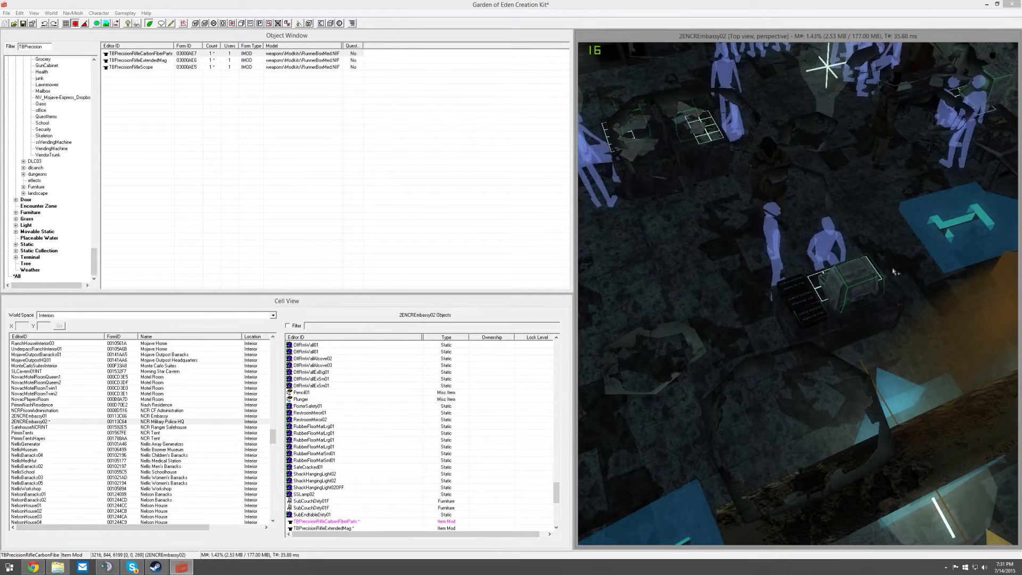
click(860, 274)
click(863, 276)
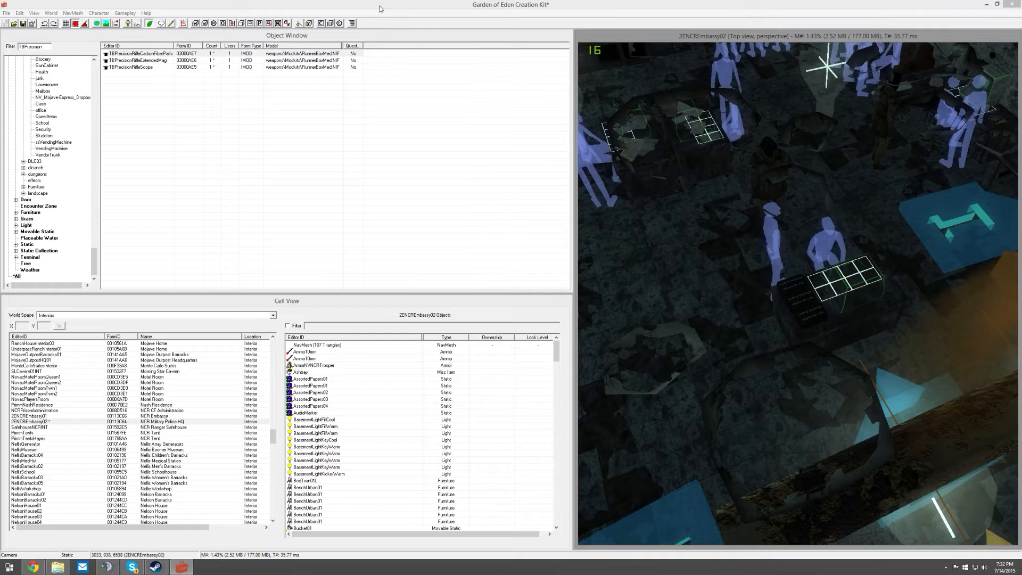
Save the plugin in the Data folder as Scopesnshit.
click(23, 23)
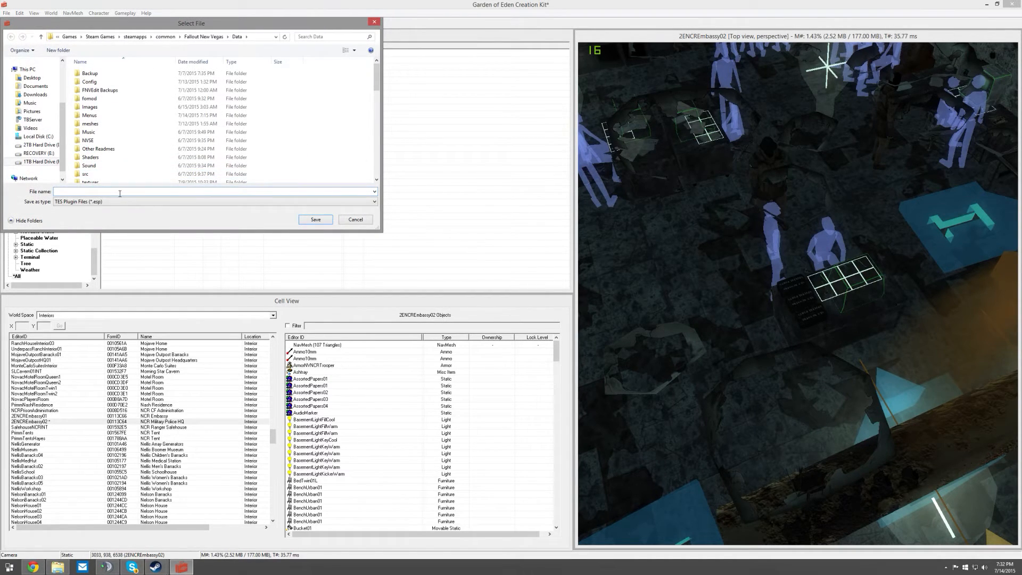
text(Scops)
key(BackSpace)
text(esnshit)
click(319, 221)
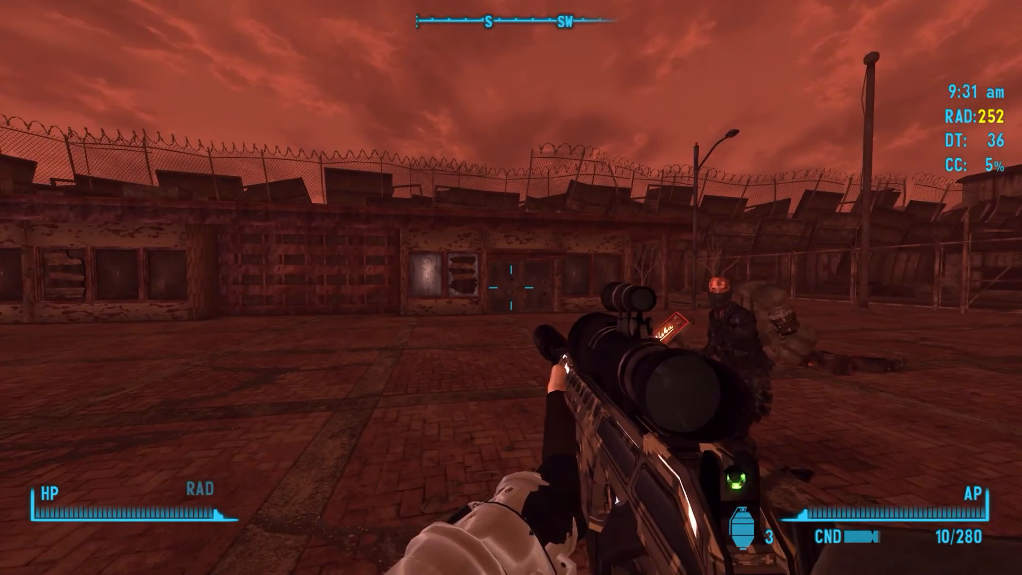
Switch to Fallout: New Vegas and view the weapon modifications listed for the AR19SSD "SAND" Precision Rifle.
key(Tab)
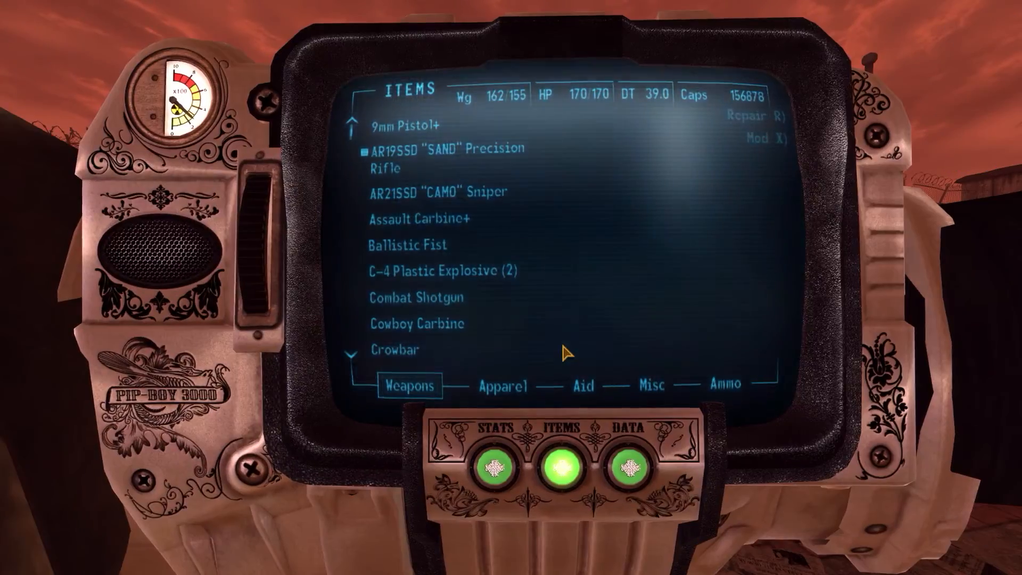
key(x)
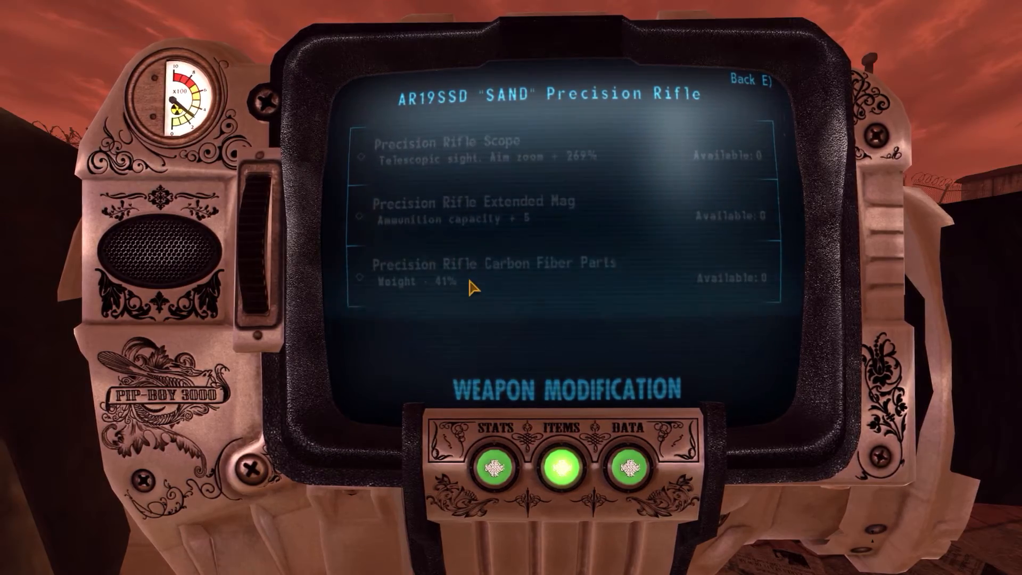
key(e)
key(Tab)
Holster the rifle, enter the NCR Military Police HQ and walk up to the desk holding the mod boxes.
key(w)
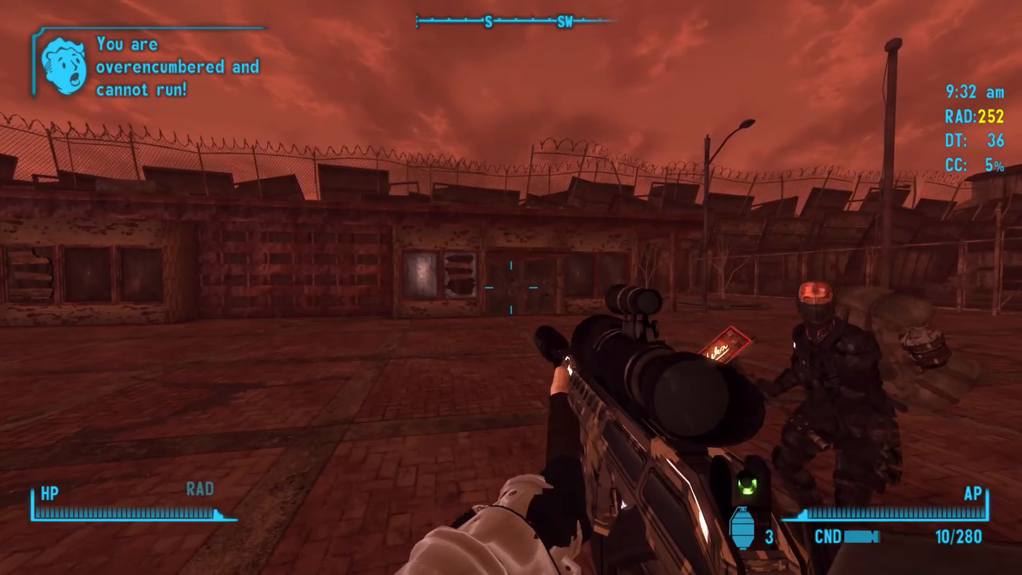
key(r)
key(Tab)
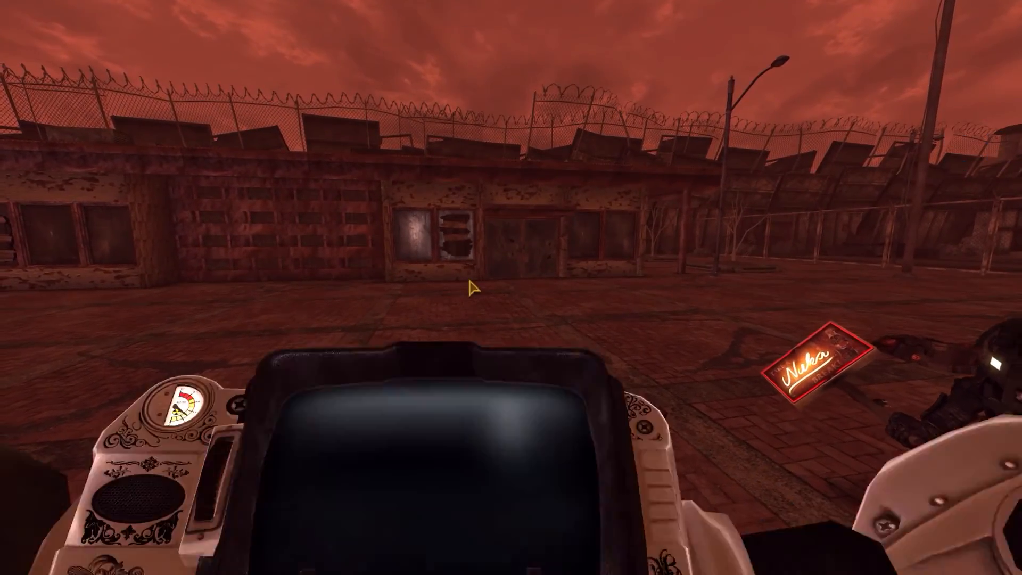
key(Tab)
key(w)
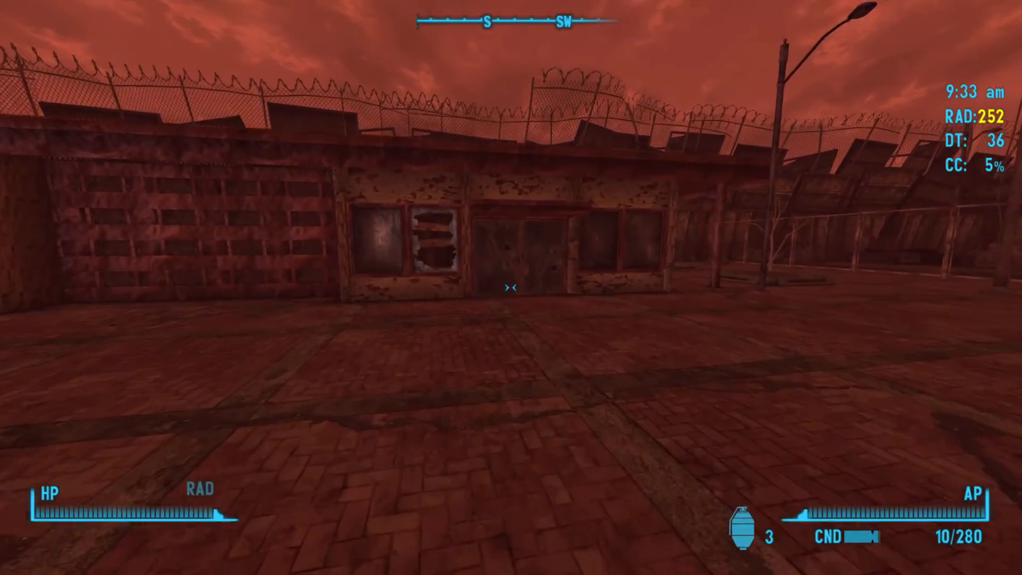
key(w)
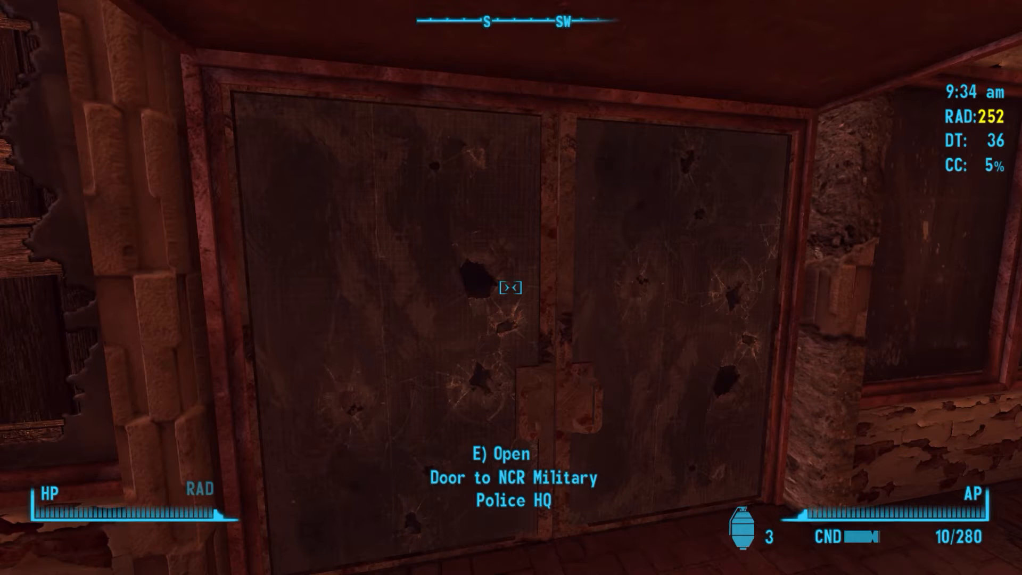
key(e)
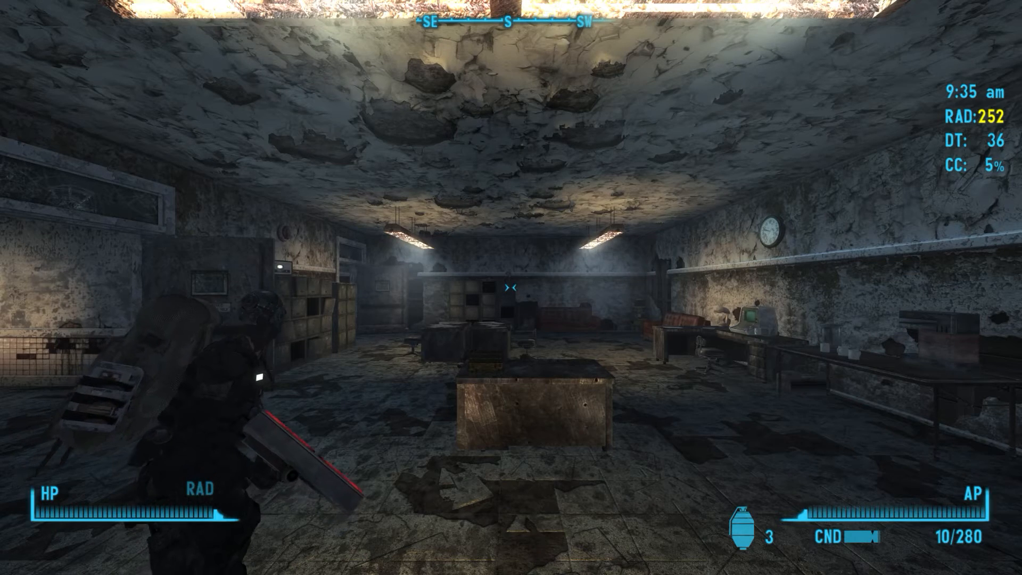
key(w)
scroll(512, 287, up, 3)
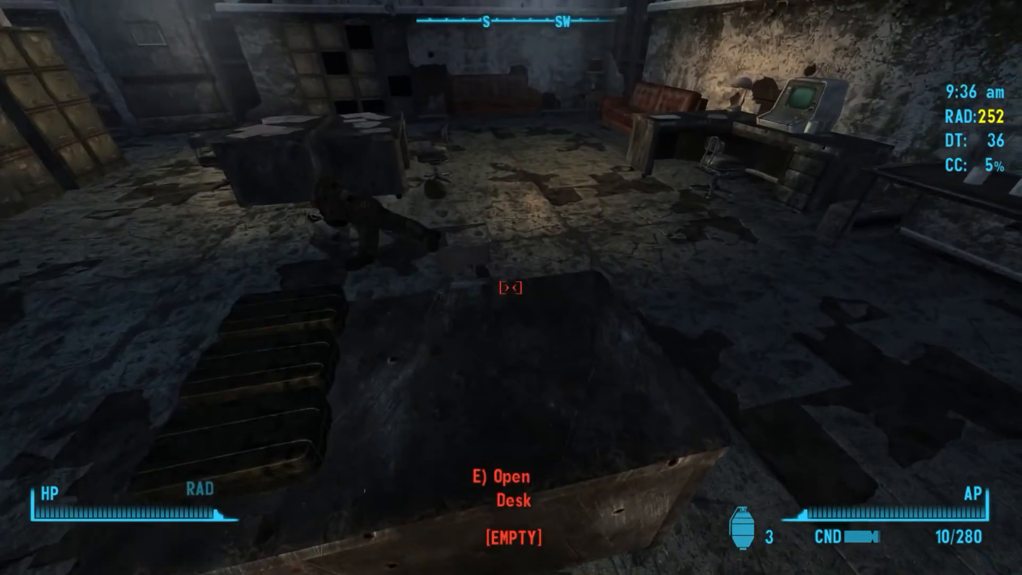
Walk back to the desk with the mod boxes and take the Precision Rifle Carbon Fiber Parts, Extended Mag and Scope.
key(a)
key(a)
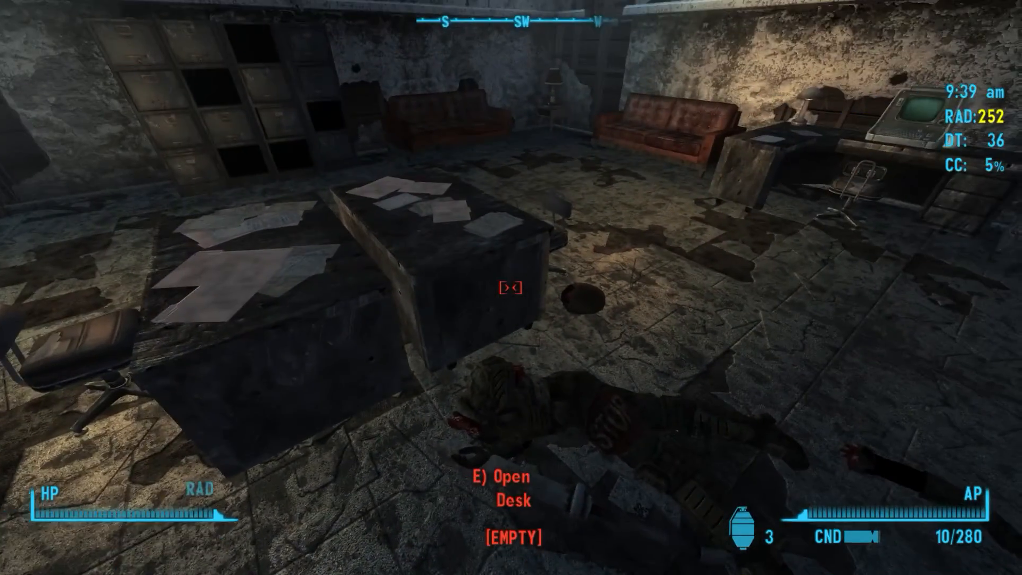
key(w)
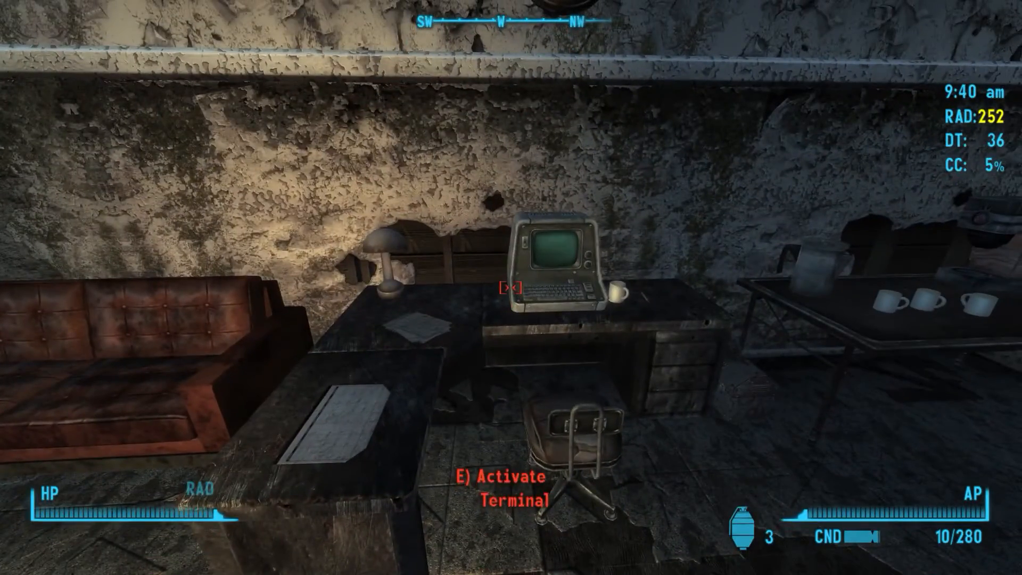
key(w)
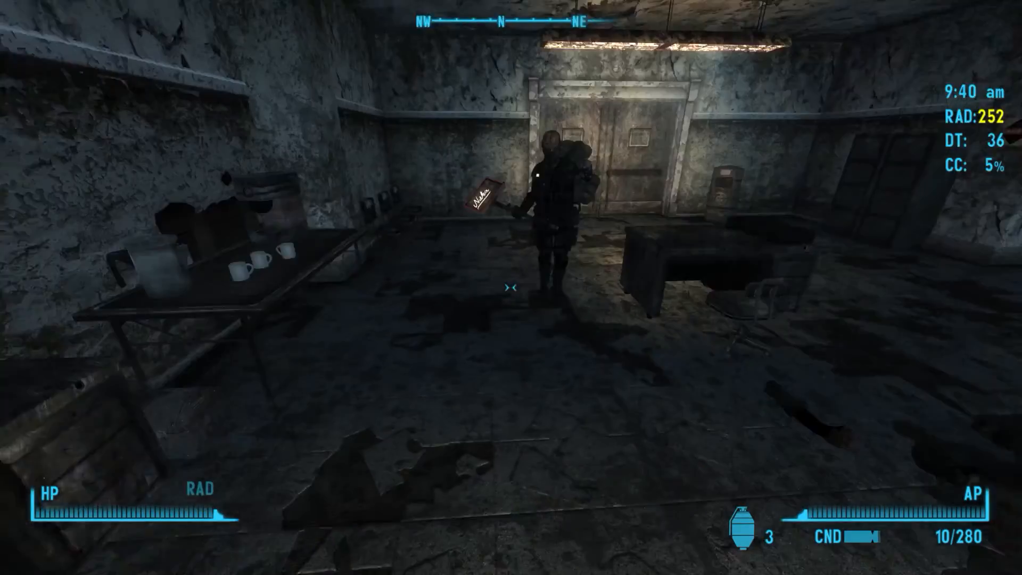
key(w)
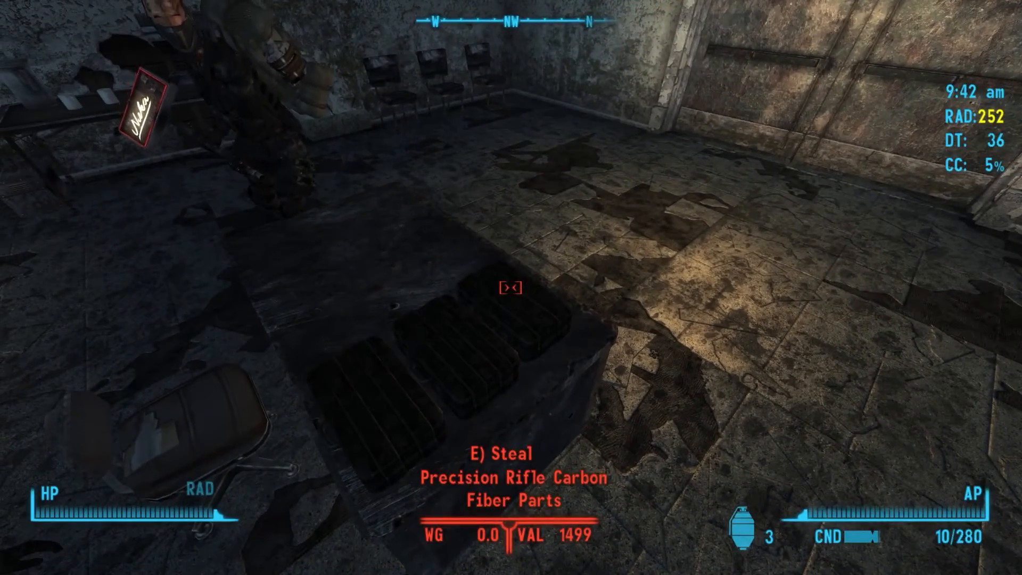
key(e)
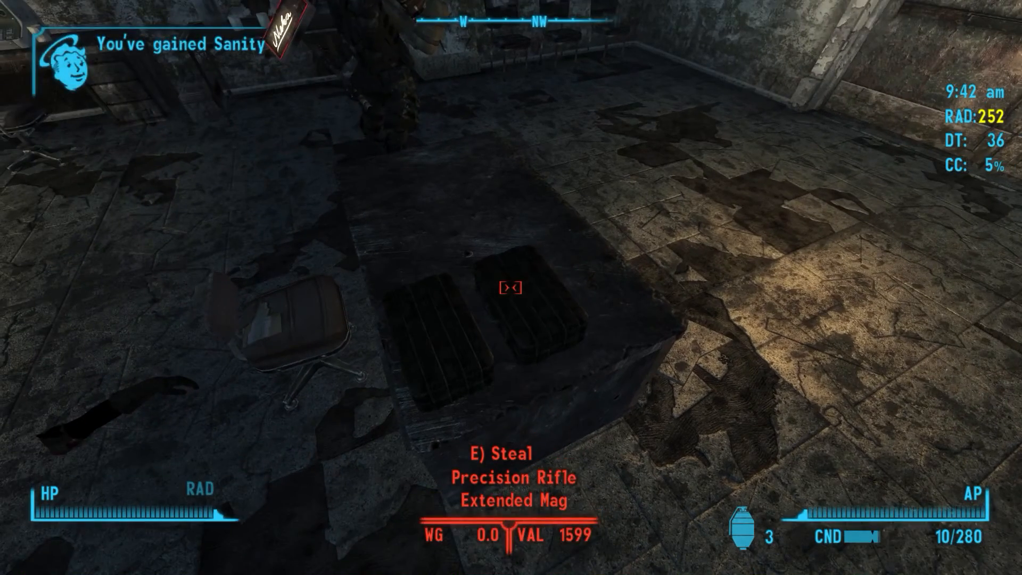
key(e)
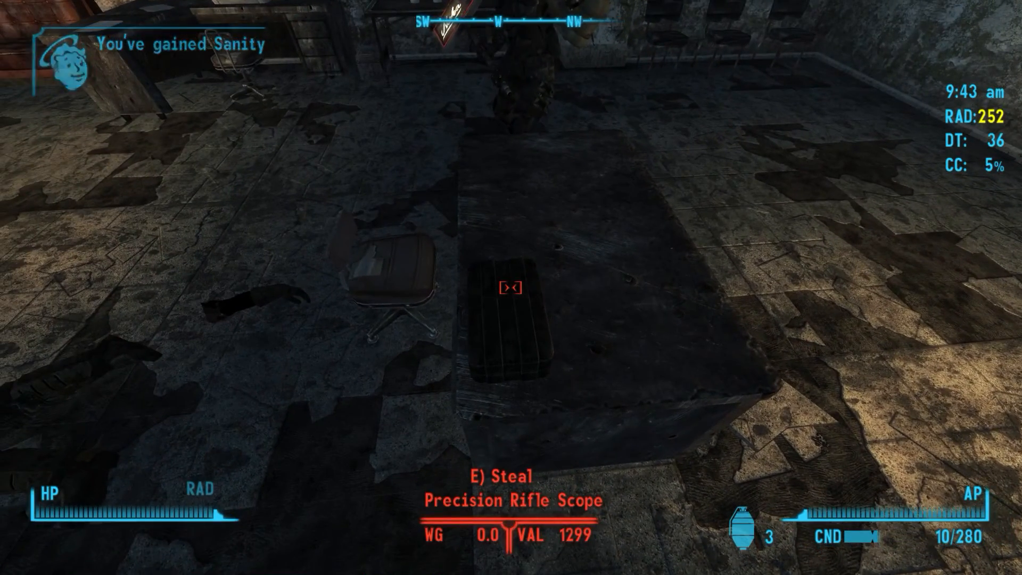
key(e)
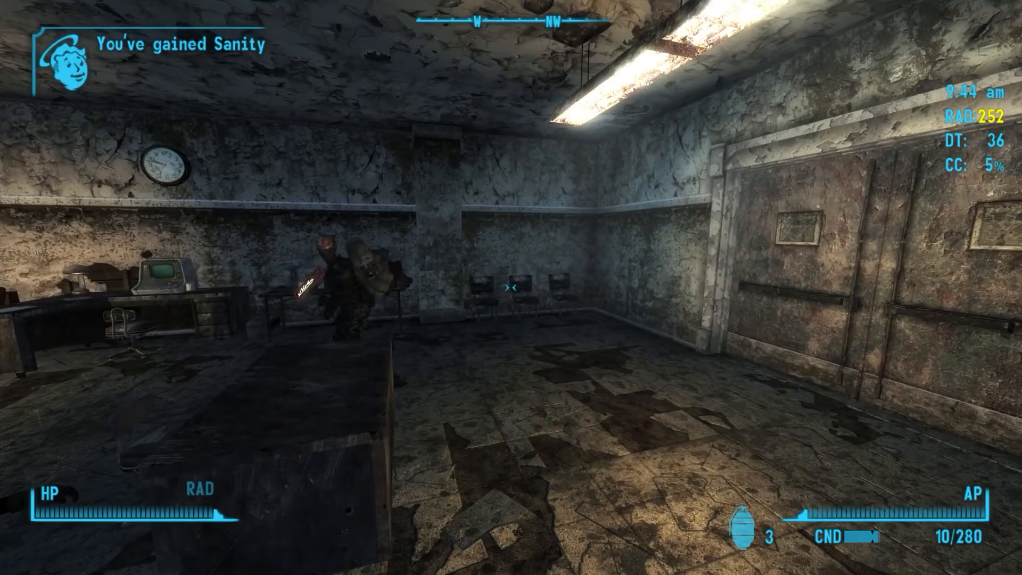
Attach the Precision Rifle Scope to the AR19SSD "SAND" Precision Rifle.
key(Tab)
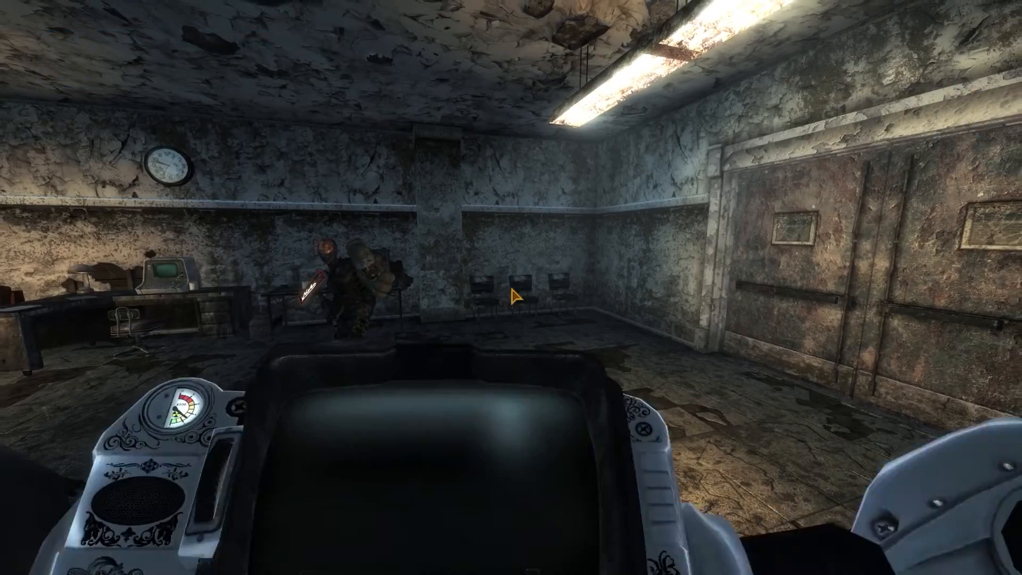
key(x)
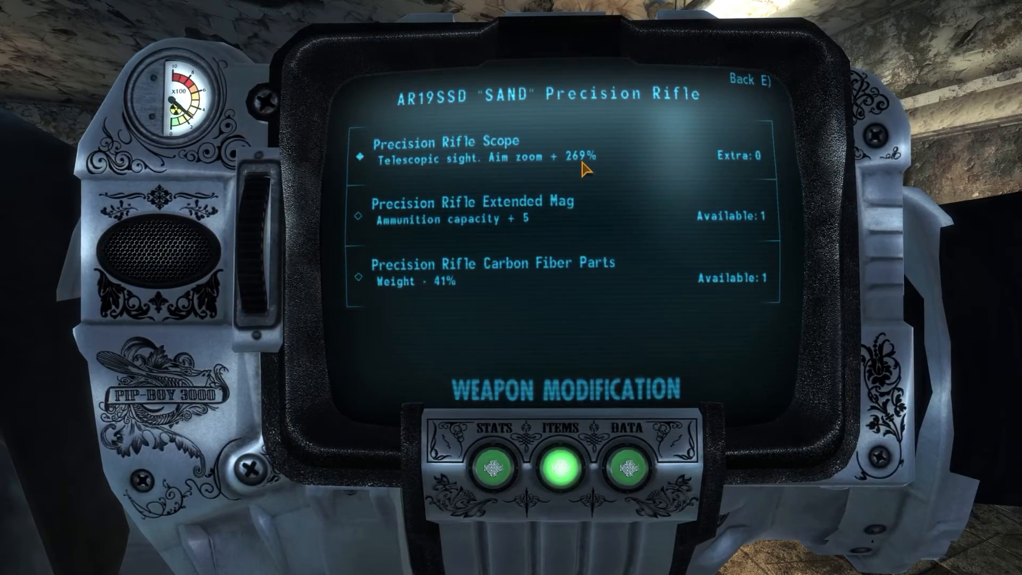
key(Tab)
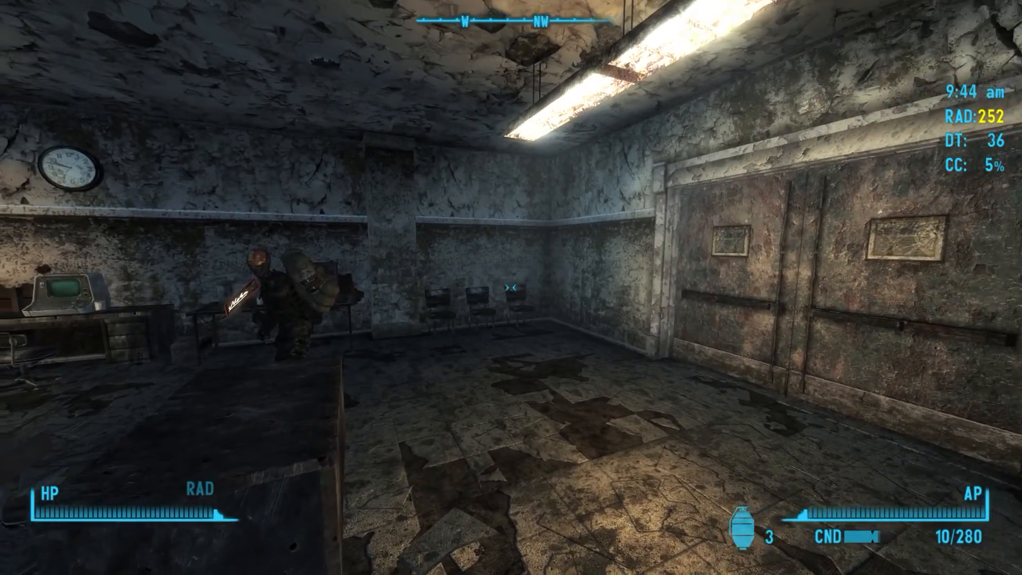
Aim through the attached scope at the far wall, vary its zoom level and test-fire the rifle.
right_click(511, 288)
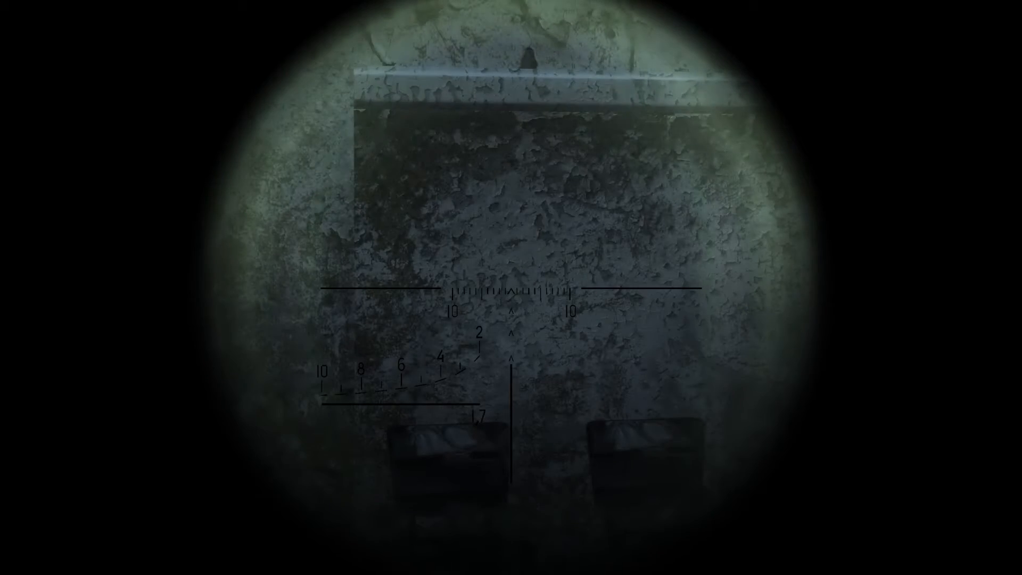
scroll(511, 288, up, 3)
scroll(512, 288, down, 2)
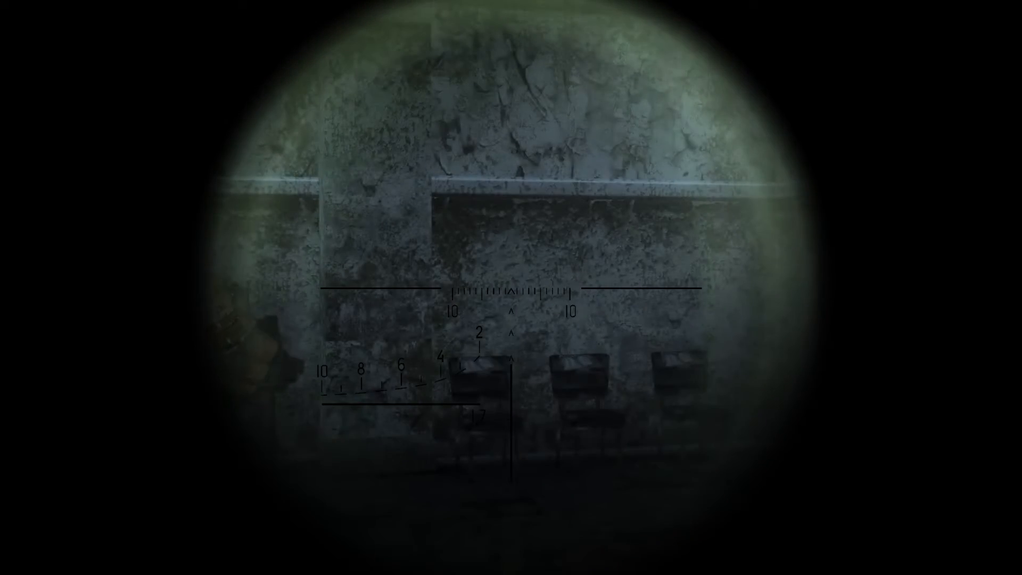
scroll(511, 287, up, 2)
click(511, 287)
right_click(511, 287)
Leave the NCR Military Police HQ for The Strip and test-fire the scoped rifle outdoors.
key(w)
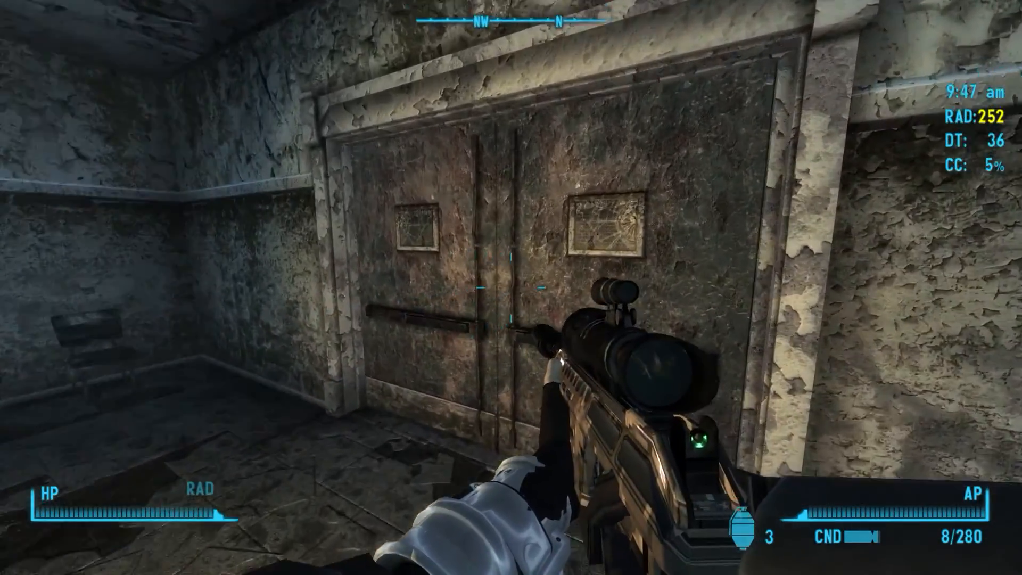
key(e)
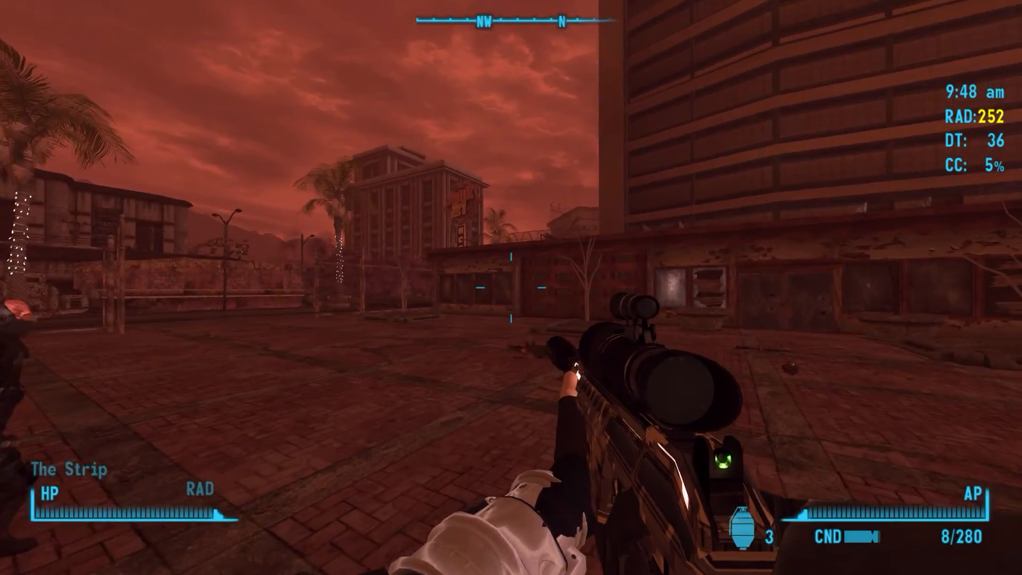
right_click(511, 287)
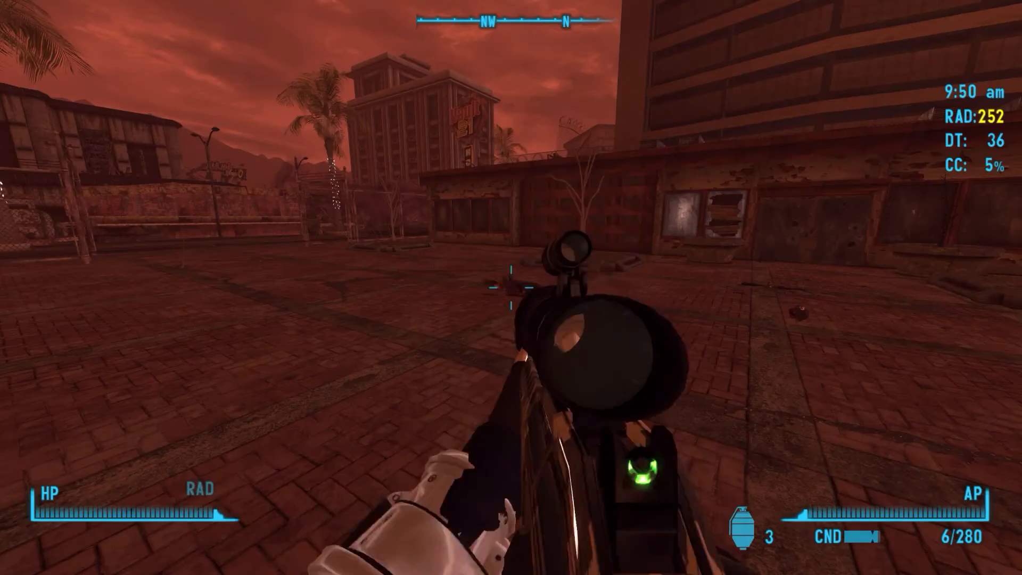
Walk up to the dead NCR Trooper, holster the rifle and grab the body to move it.
key(w)
key(r)
key(w)
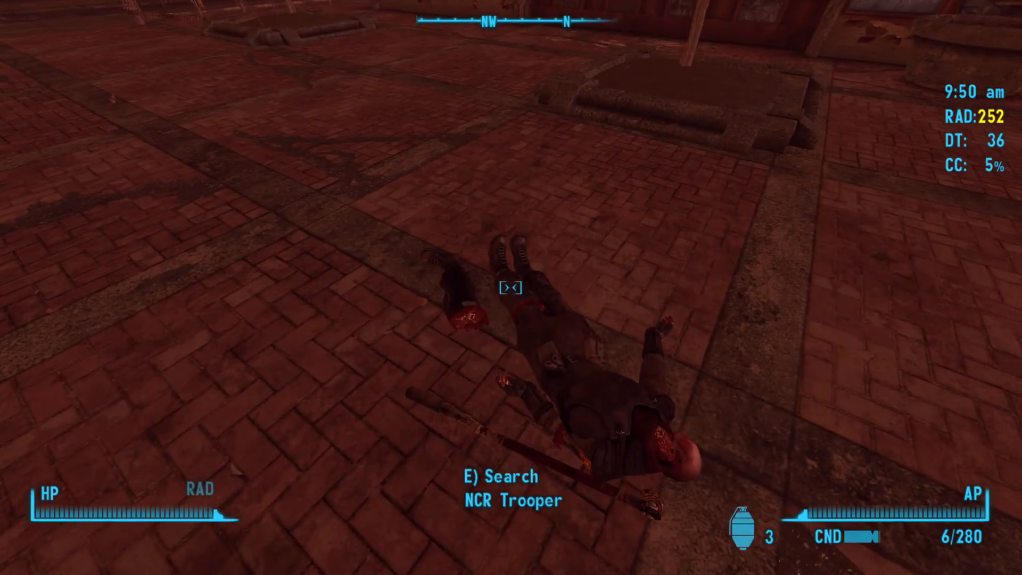
key(z)
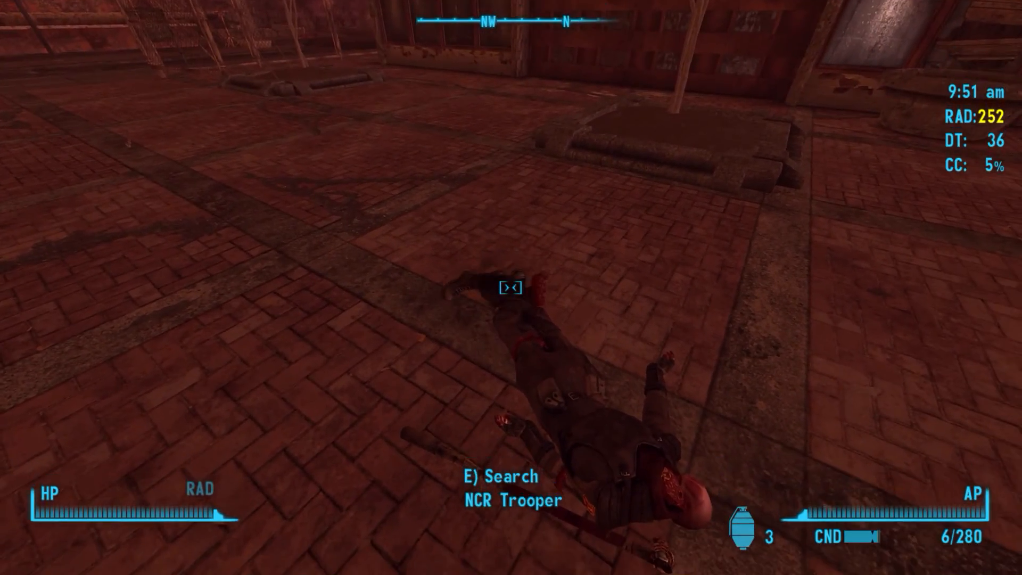
Back away from the body, draw the rifle again and fire a shot through the scope.
key(s)
key(r)
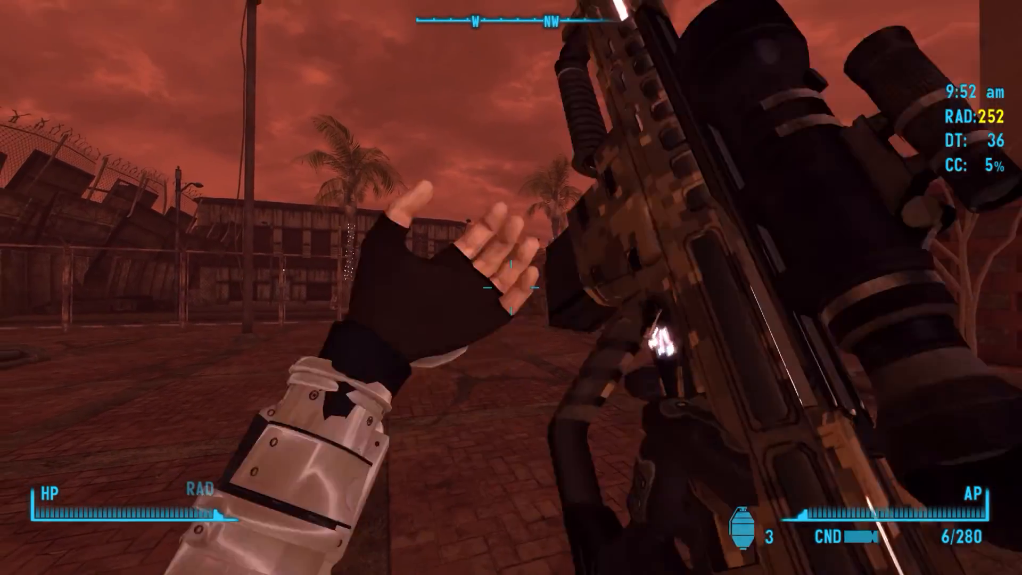
right_click(512, 288)
right_click(511, 288)
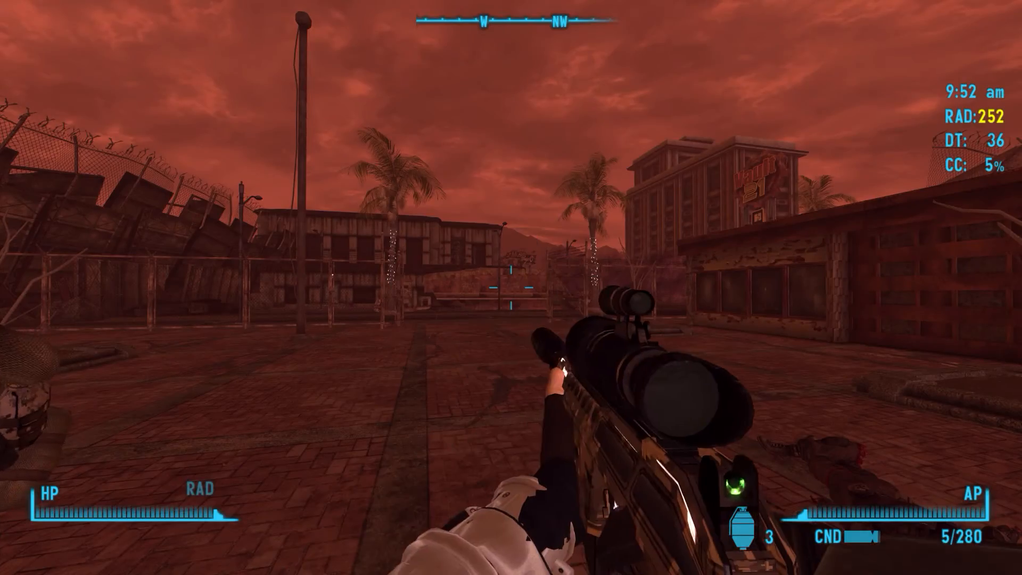
Attach the Precision Rifle Extended Mag to the rifle and test it by reloading and firing.
key(Tab)
key(x)
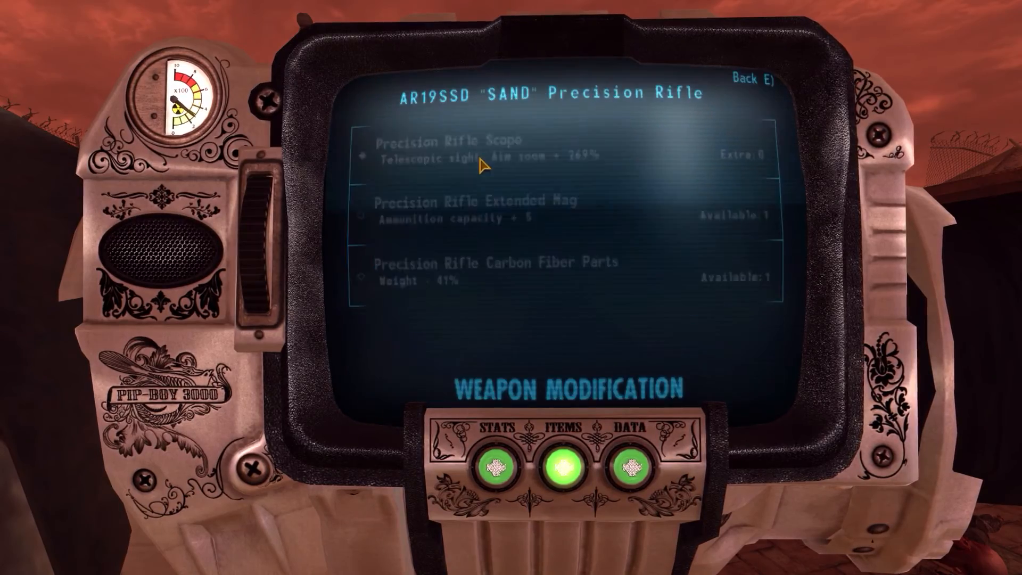
click(501, 217)
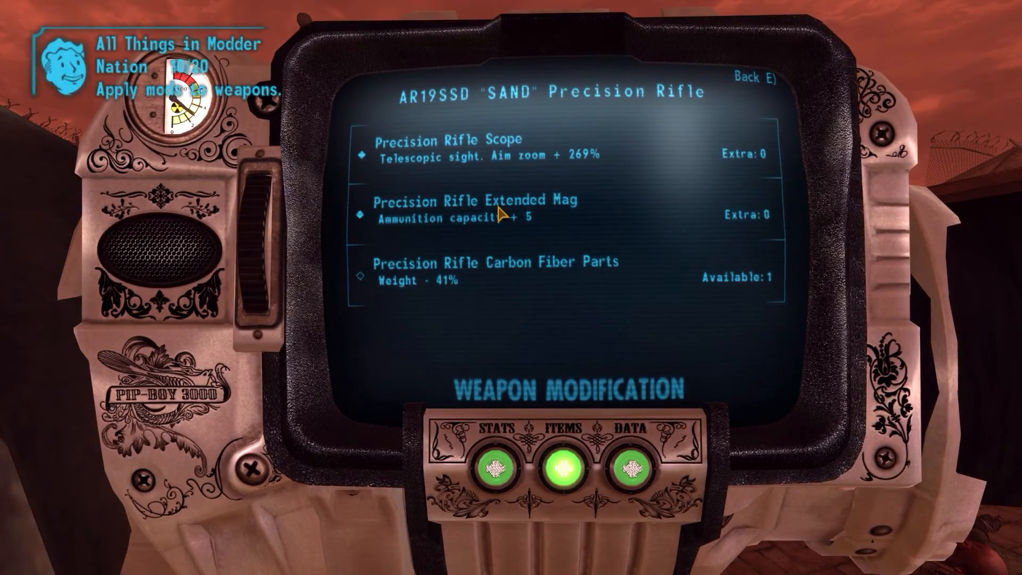
key(Tab)
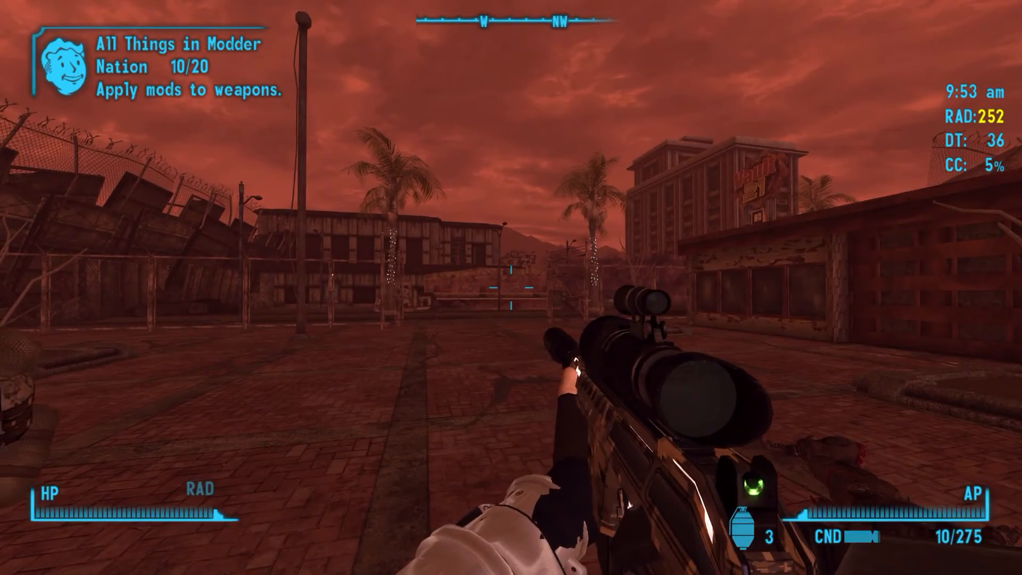
key(r)
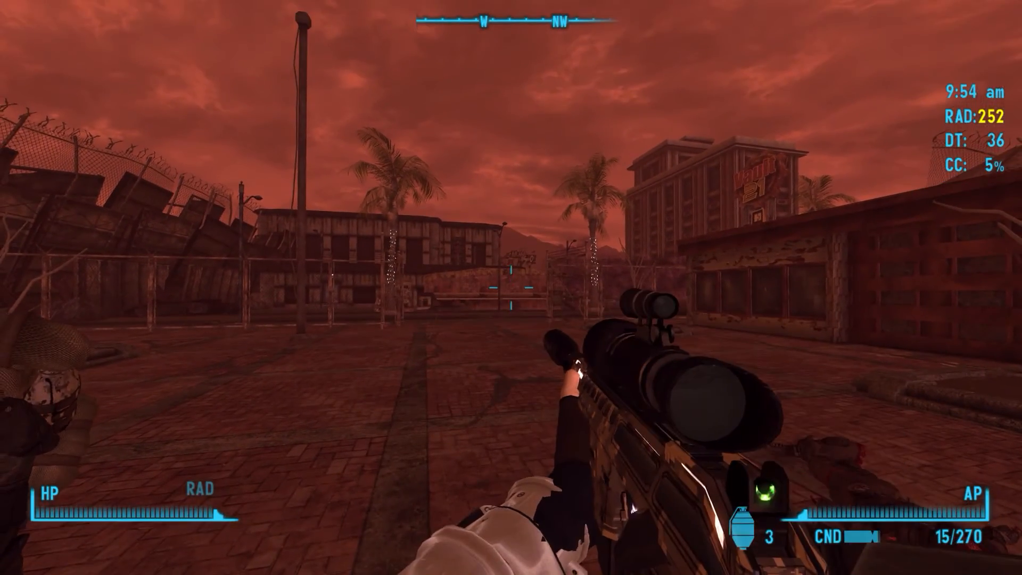
right_click(511, 288)
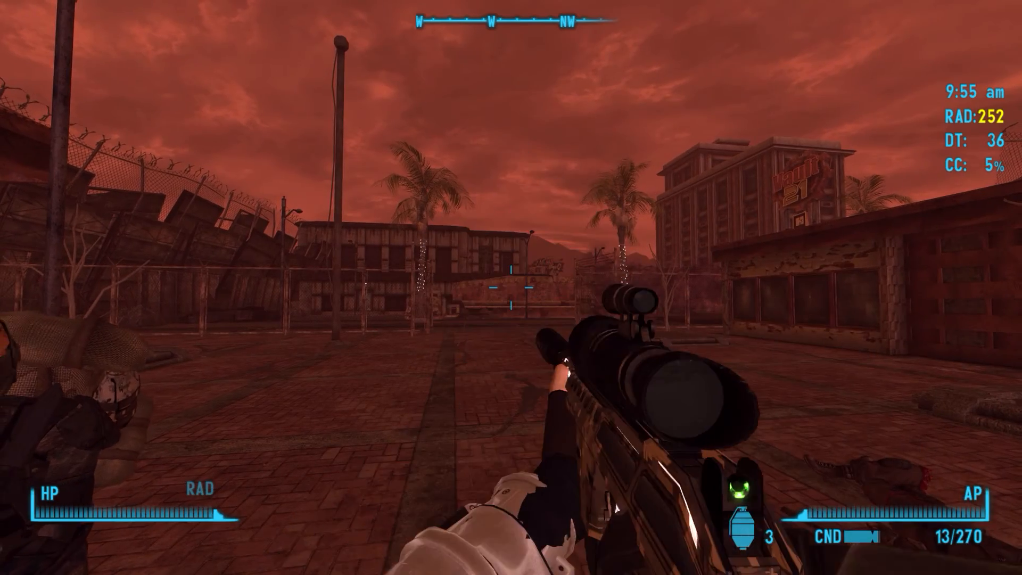
Attach the Precision Rifle Carbon Fiber Parts to the rifle and fire a test shot through the scope.
key(Tab)
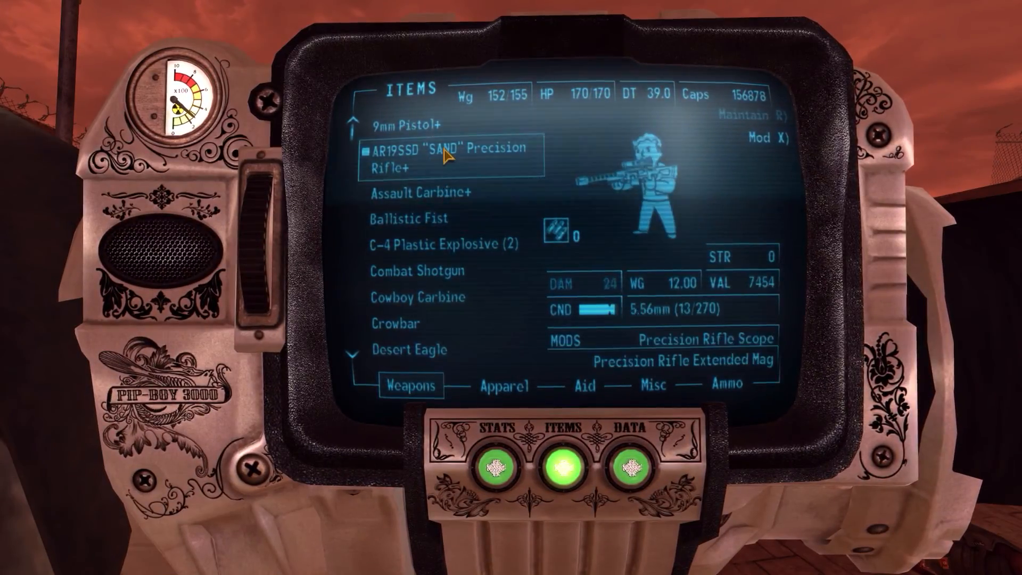
key(x)
key(e)
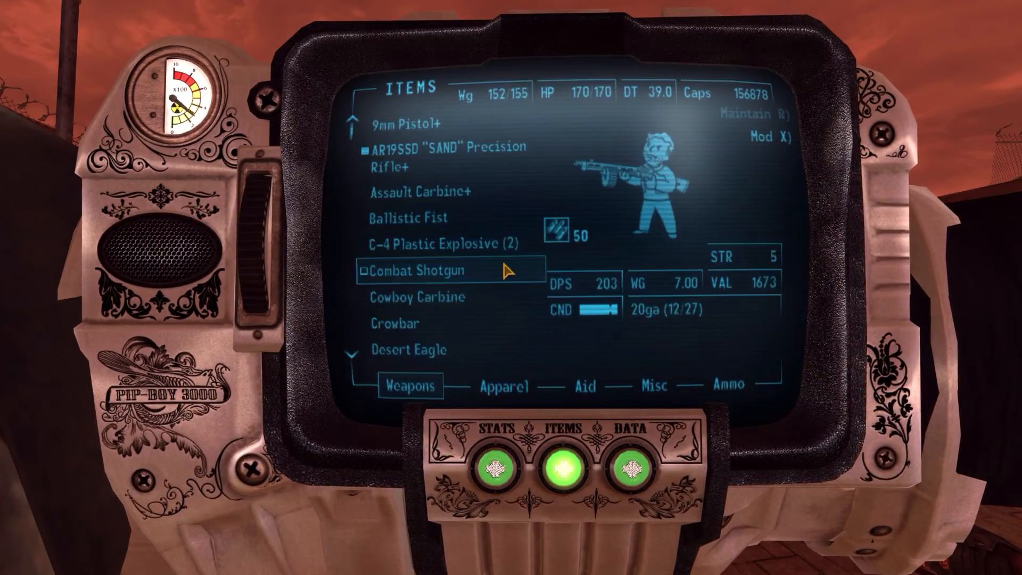
key(x)
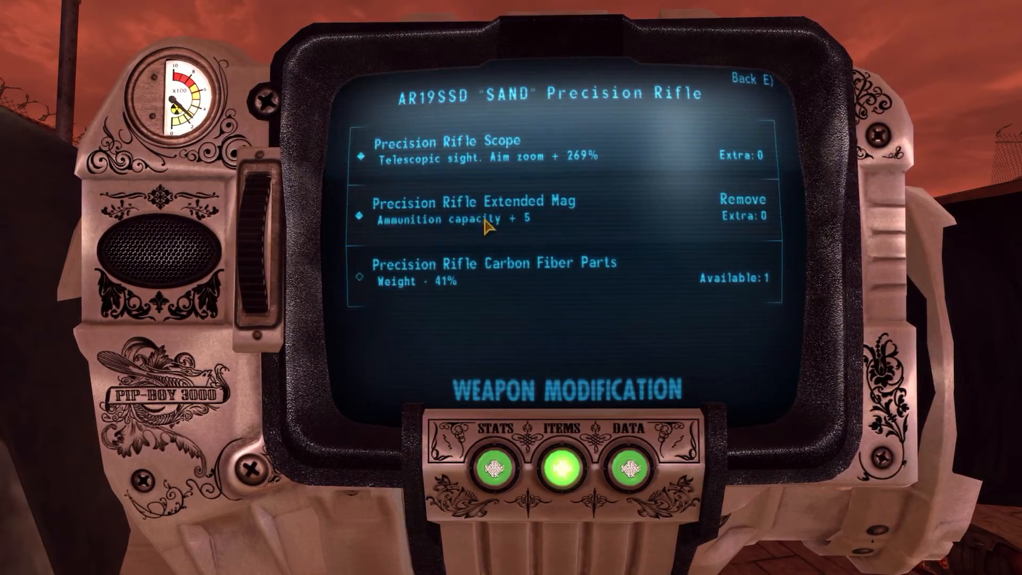
click(489, 266)
key(e)
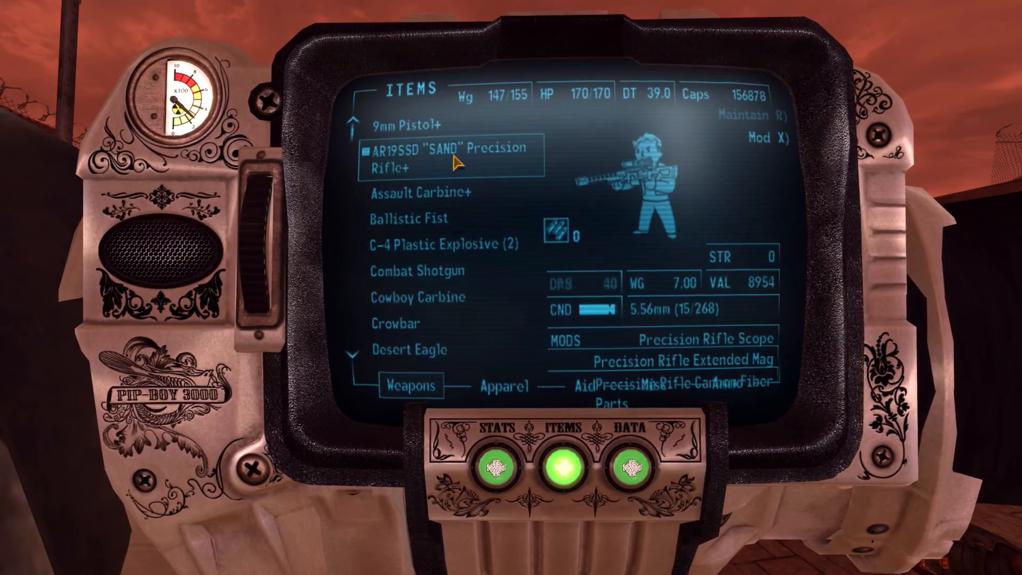
key(Tab)
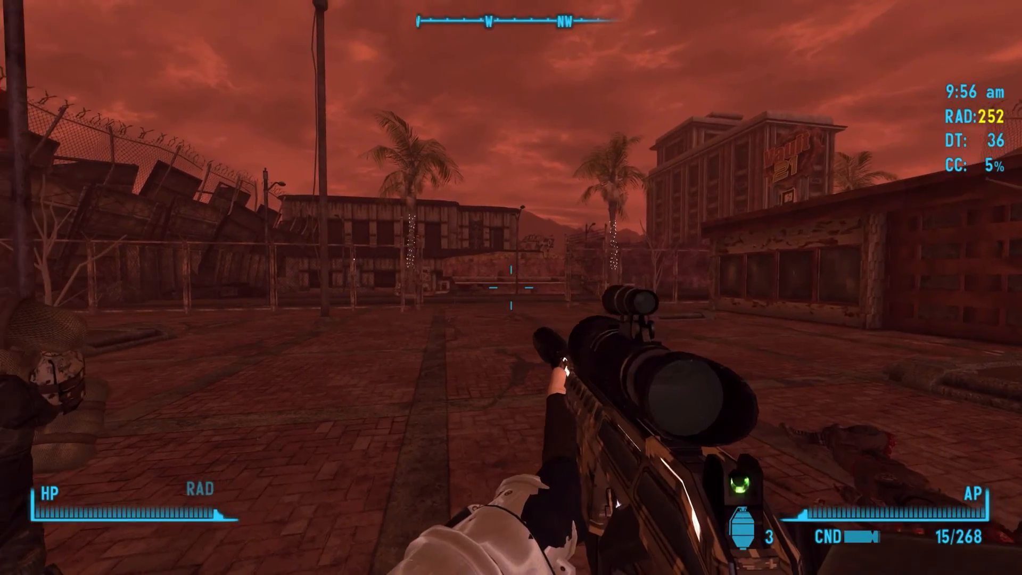
right_click(512, 288)
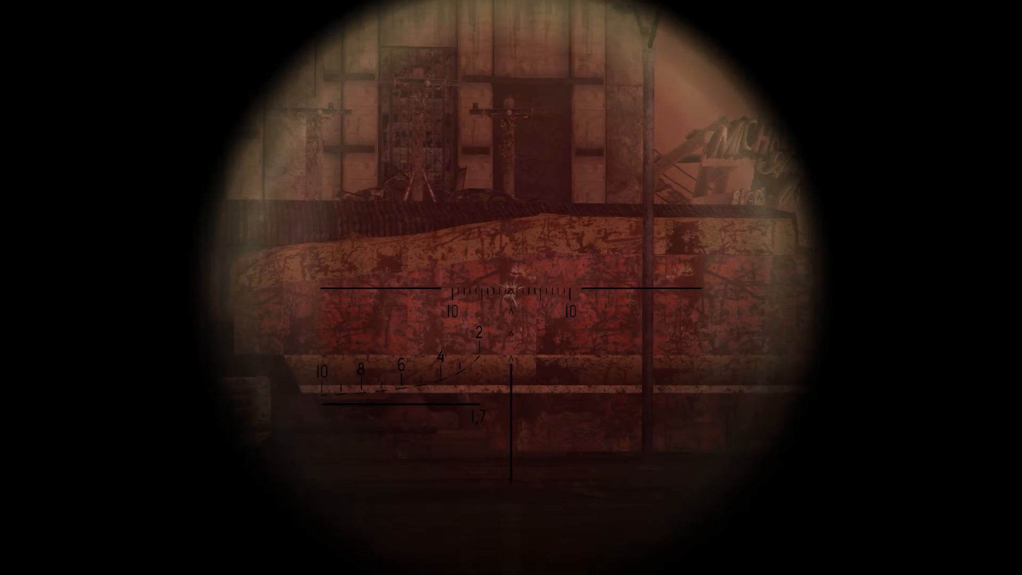
right_click(511, 287)
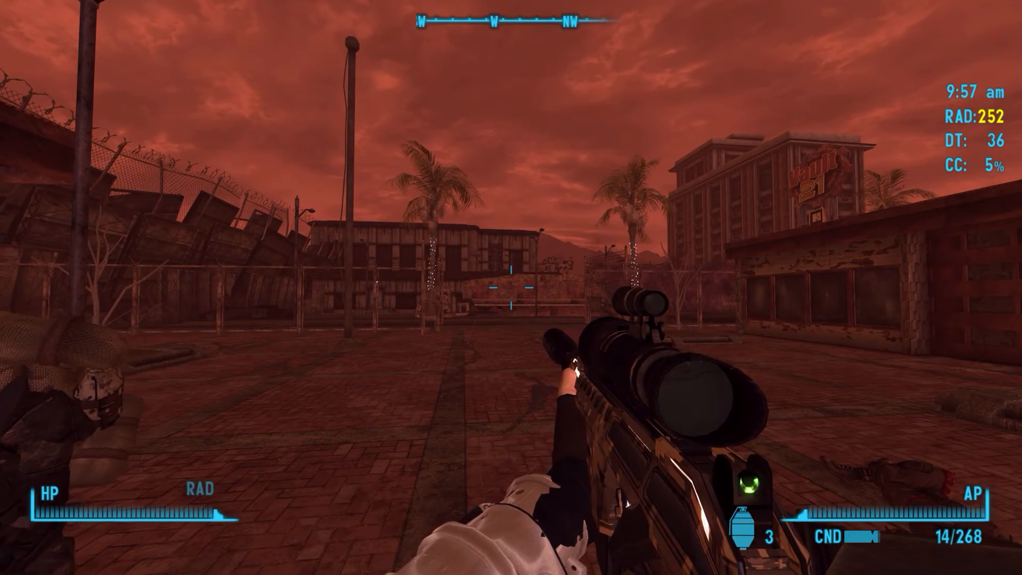
Remove the Precision Rifle Scope from the rifle and check the view when aiming without the mod.
key(Tab)
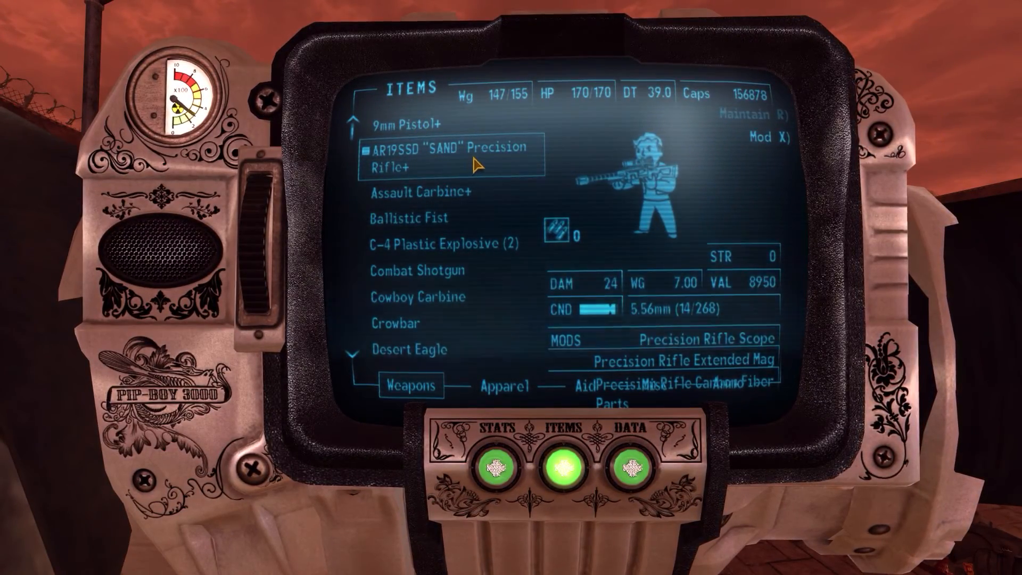
key(x)
click(546, 151)
key(e)
key(Tab)
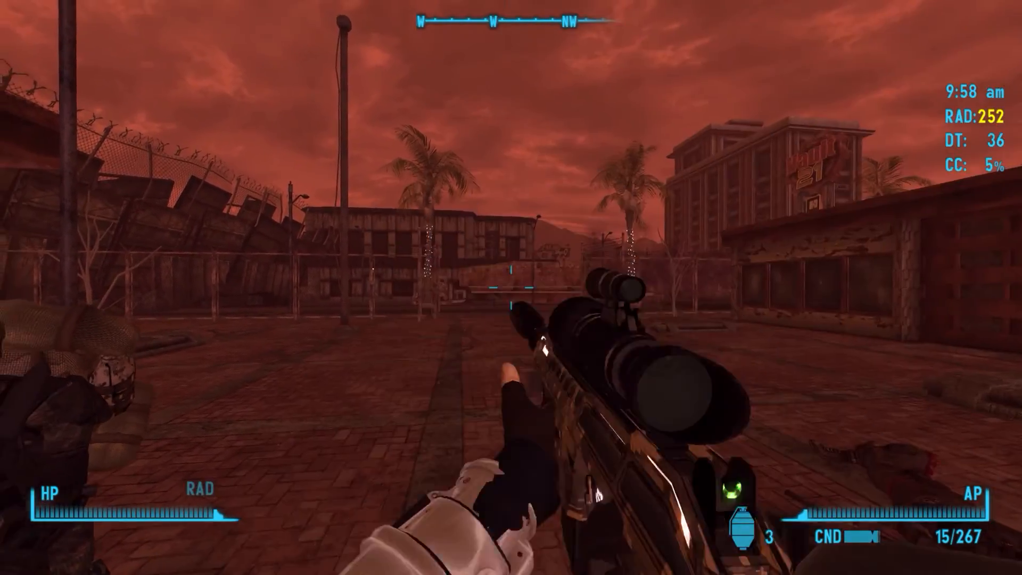
right_click(511, 288)
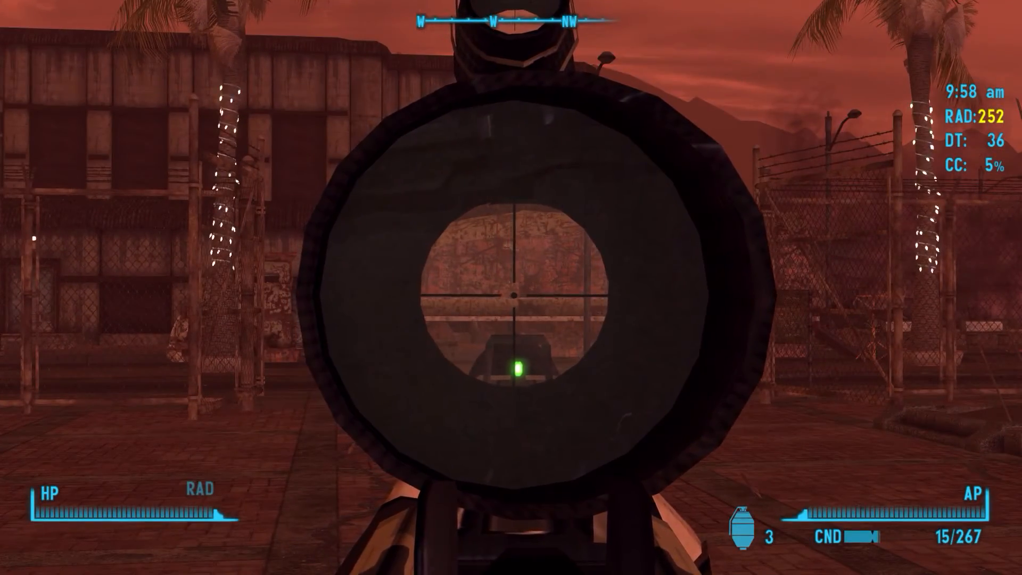
right_click(512, 287)
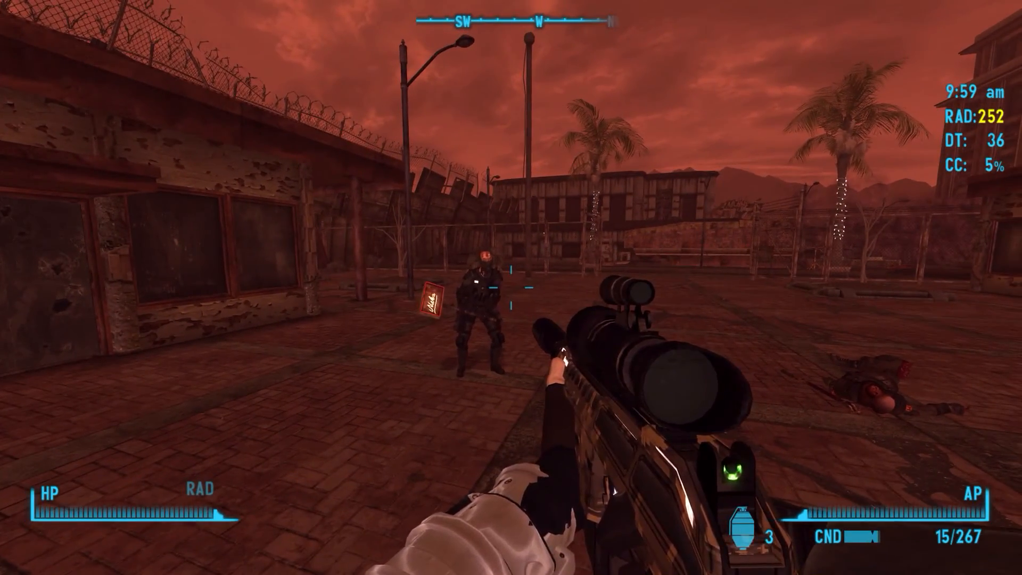
Holster the precision rifle and equip the Spec Ops Interchangeable AR (SD) from the weapons inventory.
key(r)
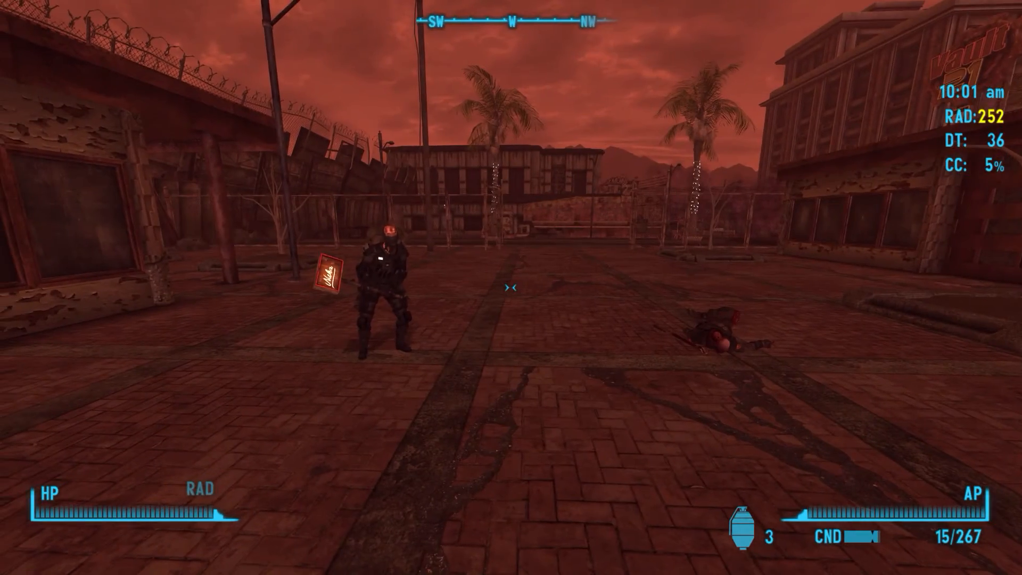
key(Tab)
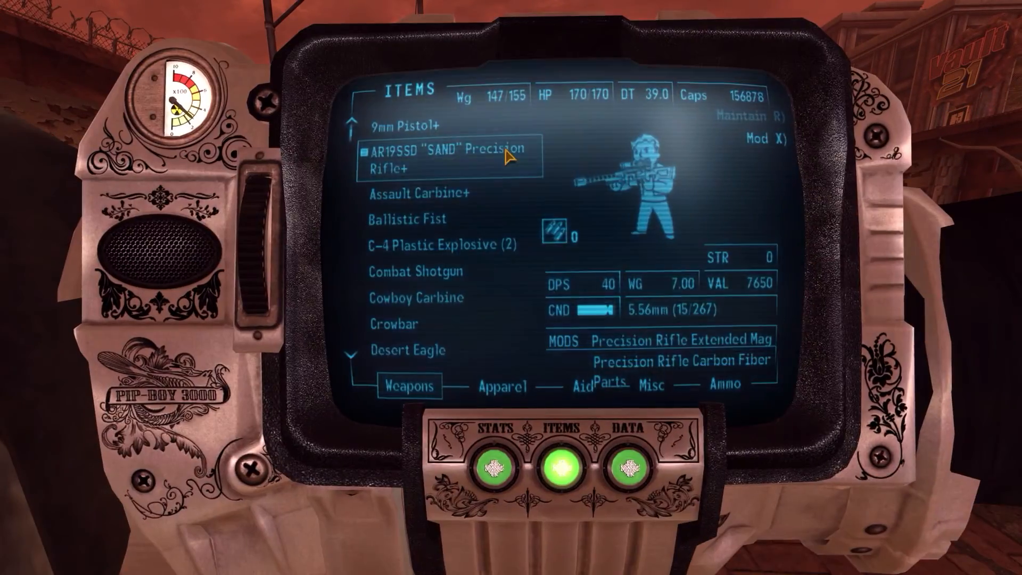
scroll(464, 270, down, 10)
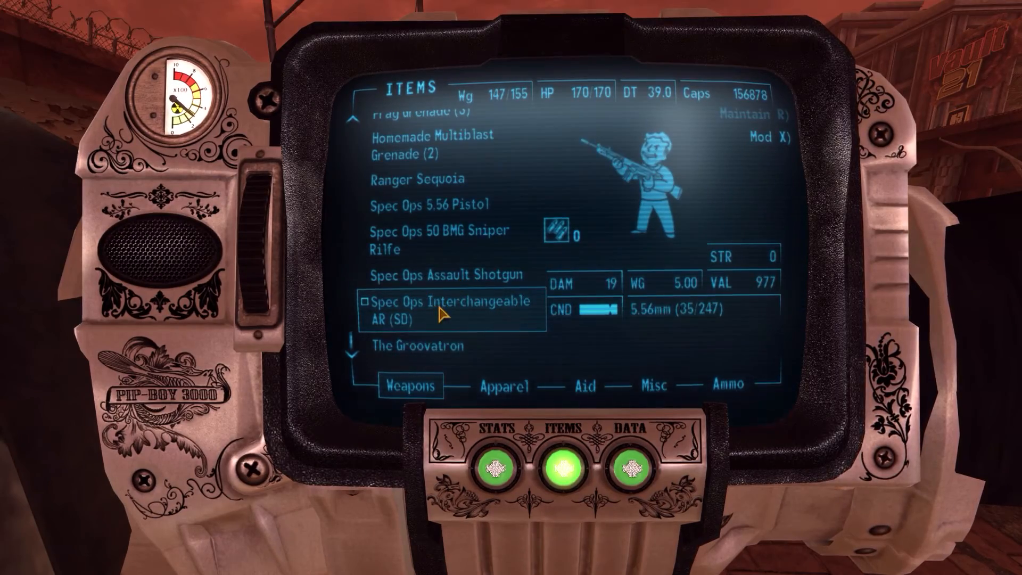
key(x)
click(513, 292)
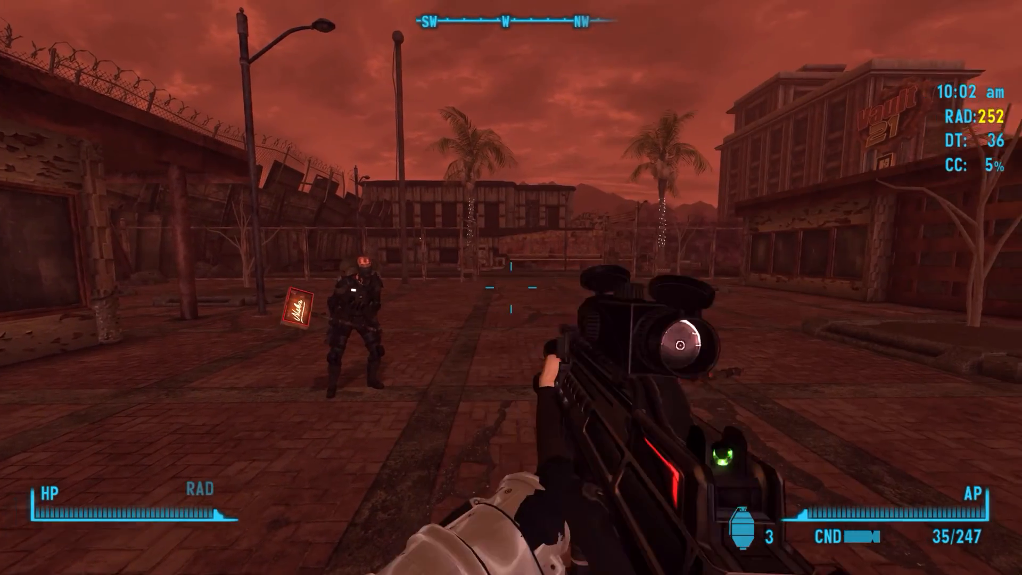
Check the aiming view through the Spec Ops rifle's sight several times, then holster the rifle.
right_click(511, 287)
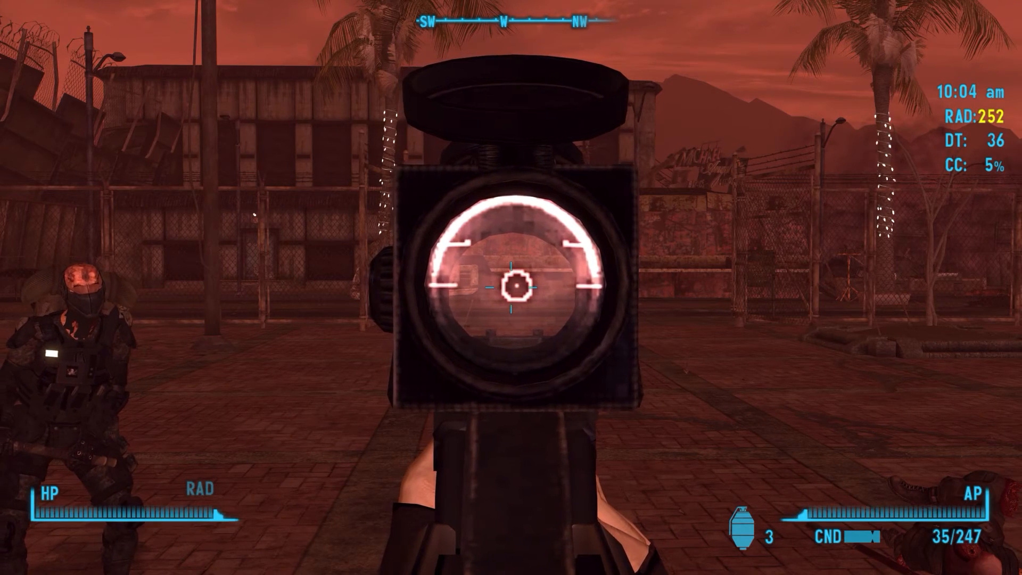
right_click(511, 287)
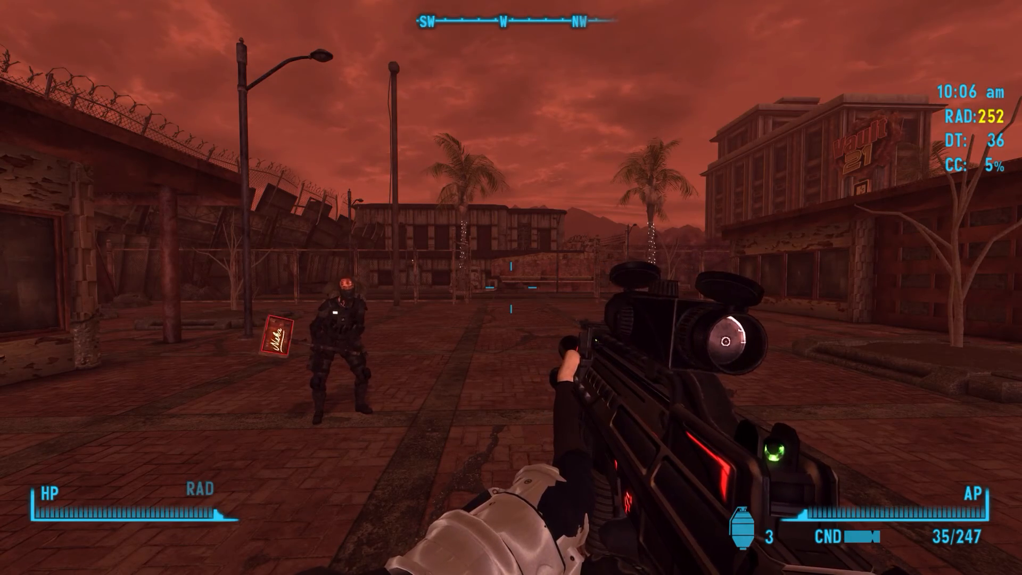
right_click(511, 287)
right_click(511, 287)
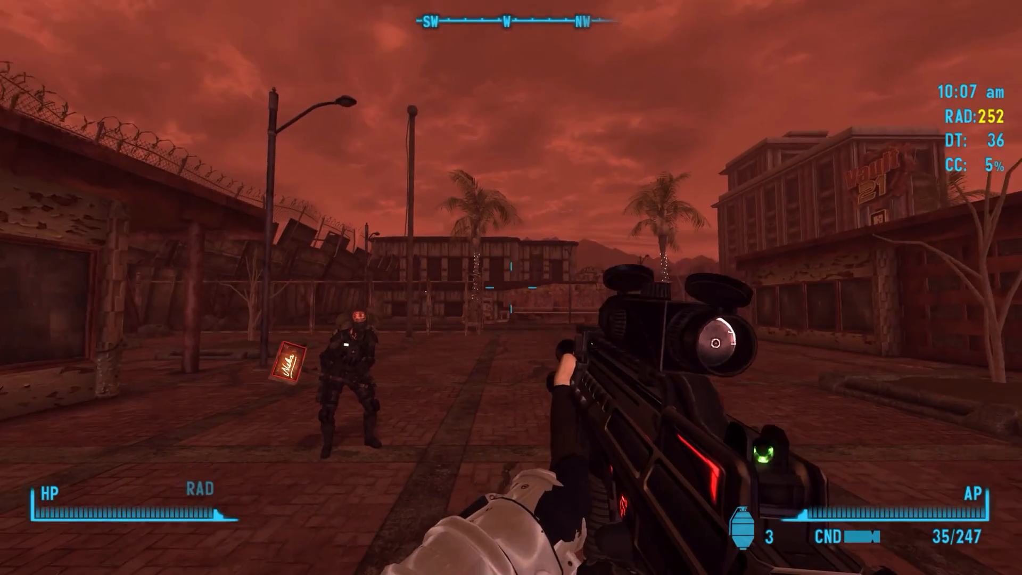
right_click(511, 287)
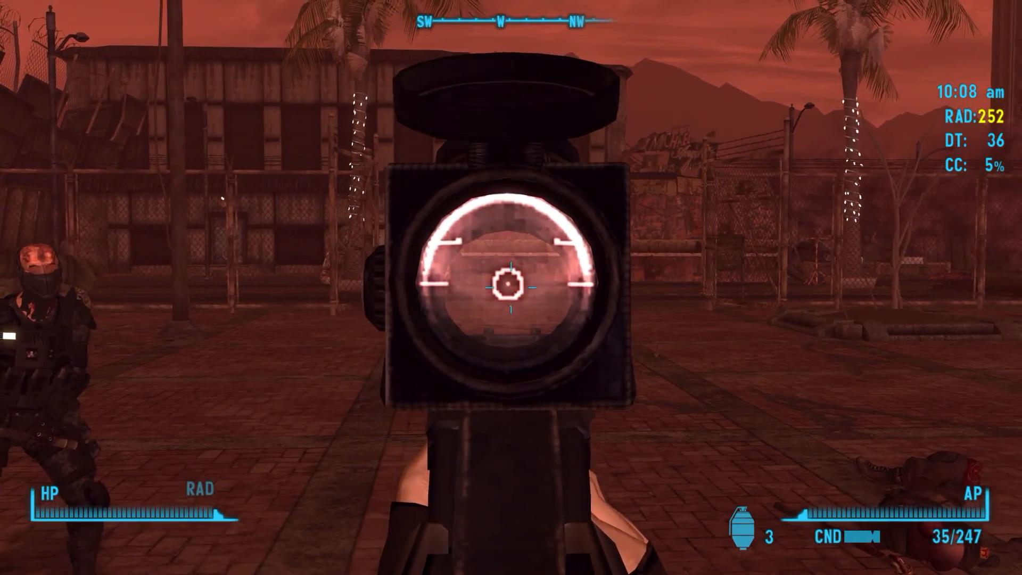
right_click(511, 288)
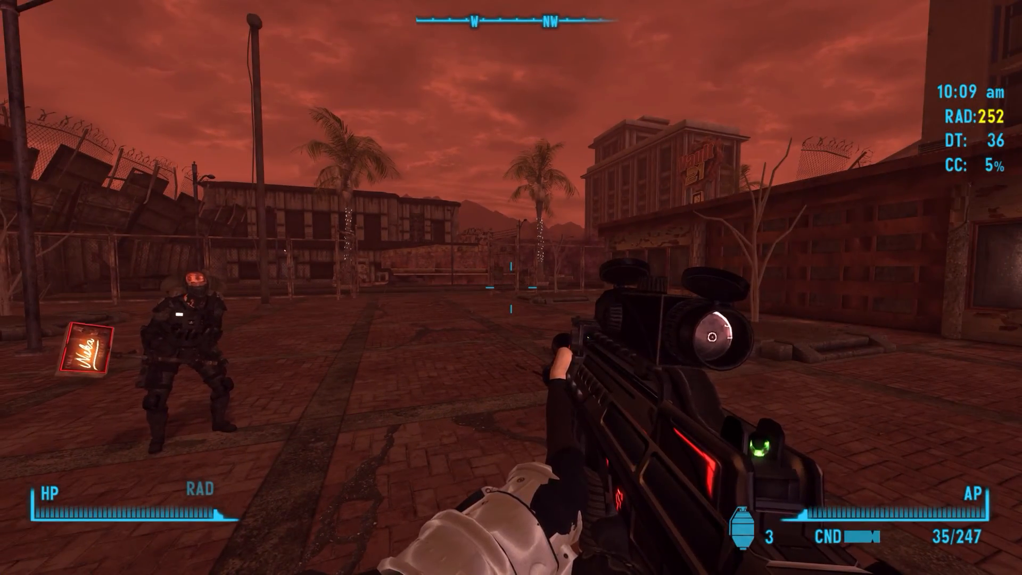
key(r)
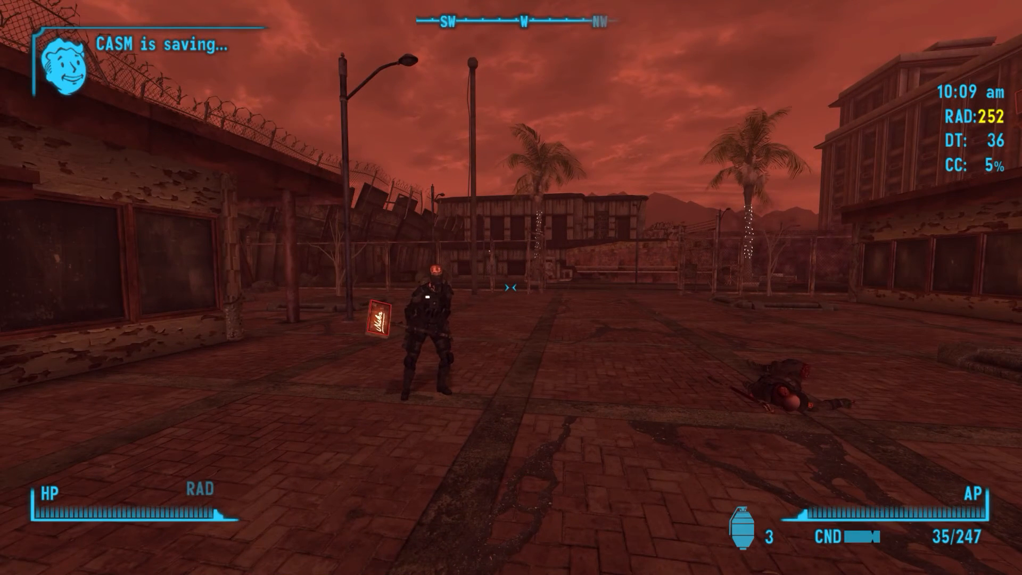